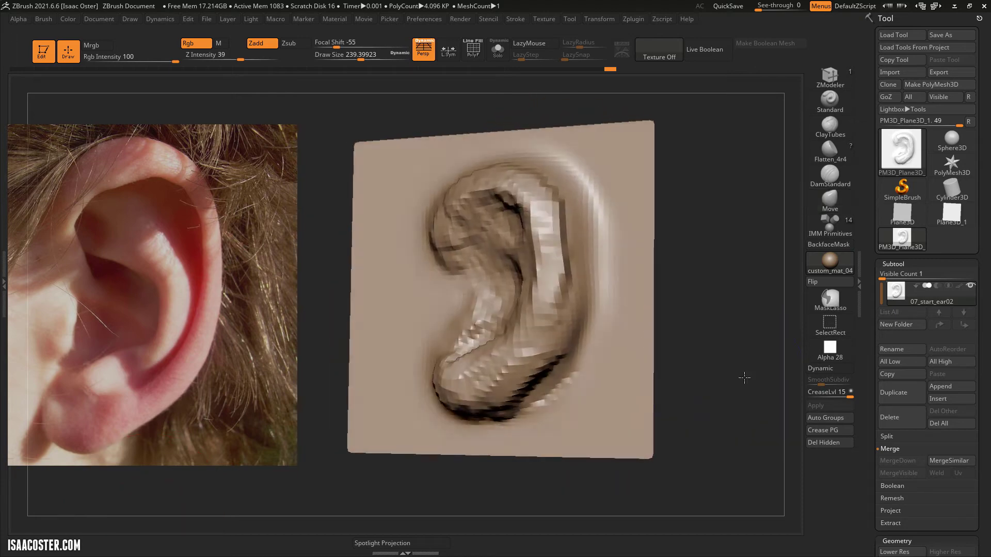
Reshape the ear relief with the Move brush at a draw size of about 187 and subdivide the mesh once
{"action": "key", "text": "s"}
{"action": "mouse_move", "coordinate": [729, 374]}
{"action": "left_mouse_down"}
{"action": "mouse_move", "coordinate": [744, 369]}
{"action": "mouse_move", "coordinate": [733, 365]}
{"action": "left_mouse_up"}
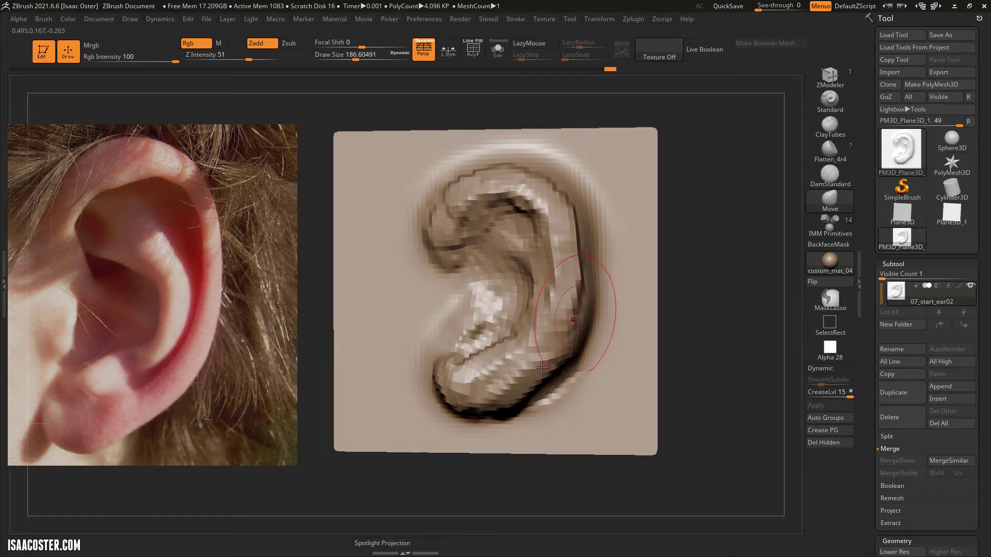
{"action": "mouse_move", "coordinate": [731, 362]}
{"action": "left_mouse_down"}
{"action": "mouse_move", "coordinate": [718, 372]}
{"action": "mouse_move", "coordinate": [723, 355]}
{"action": "left_mouse_up"}
{"action": "key", "text": "ctrl+d"}
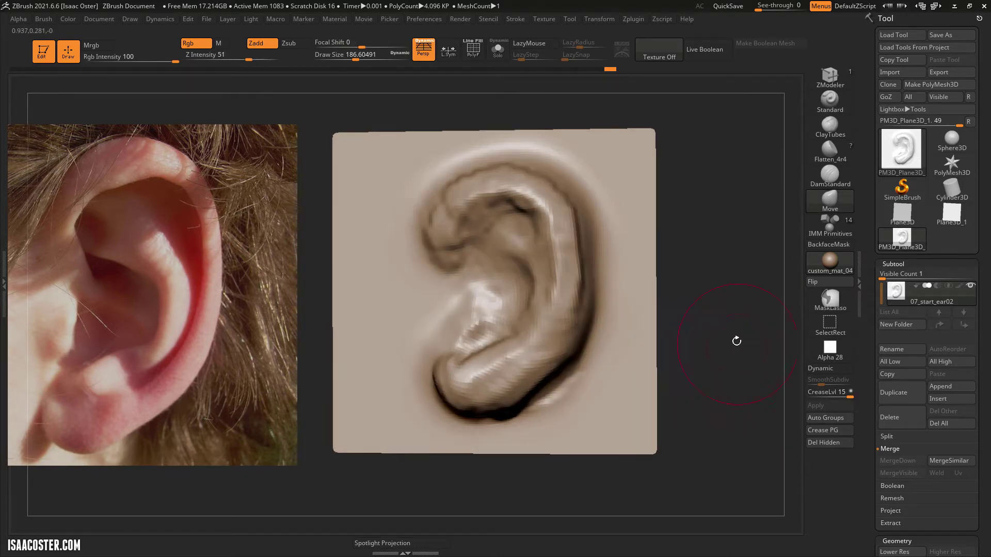
Carve the crease behind the front of the helix with DamStandard at LazyRadius 41, Z Intensity 24 and draw size about 120
{"action": "left_click", "coordinate": [830, 174]}
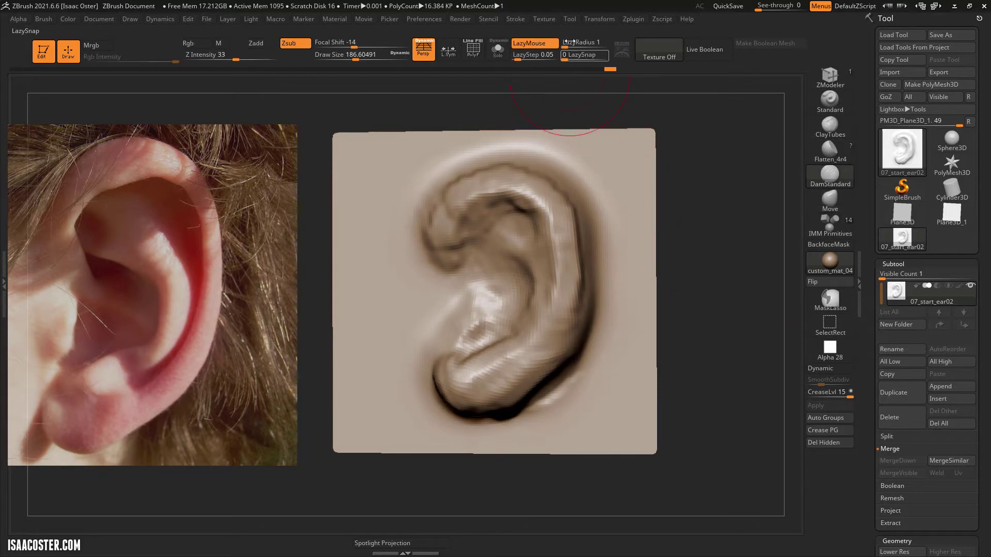
{"action": "left_click_drag", "start_coordinate": [586, 43], "coordinate": [582, 43]}
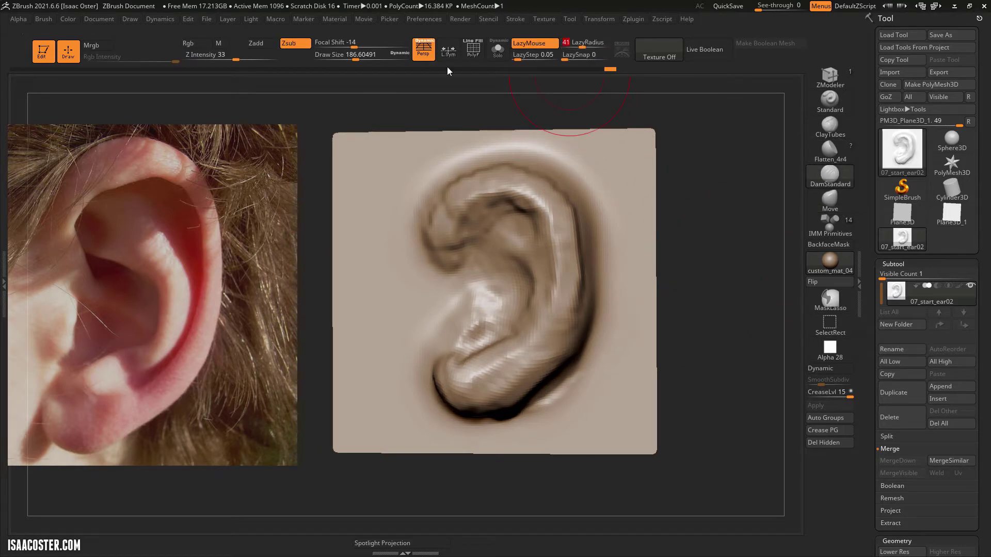
{"action": "left_click_drag", "start_coordinate": [236, 57], "coordinate": [228, 58]}
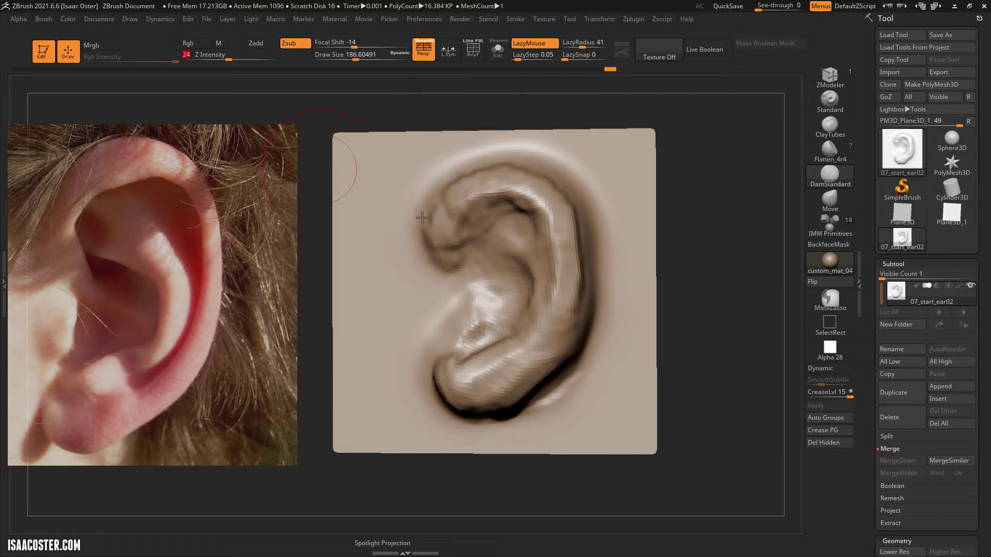
{"action": "key", "text": "s"}
{"action": "left_click_drag", "start_coordinate": [464, 241], "coordinate": [479, 280]}
{"action": "left_click_drag", "start_coordinate": [462, 213], "coordinate": [465, 219]}
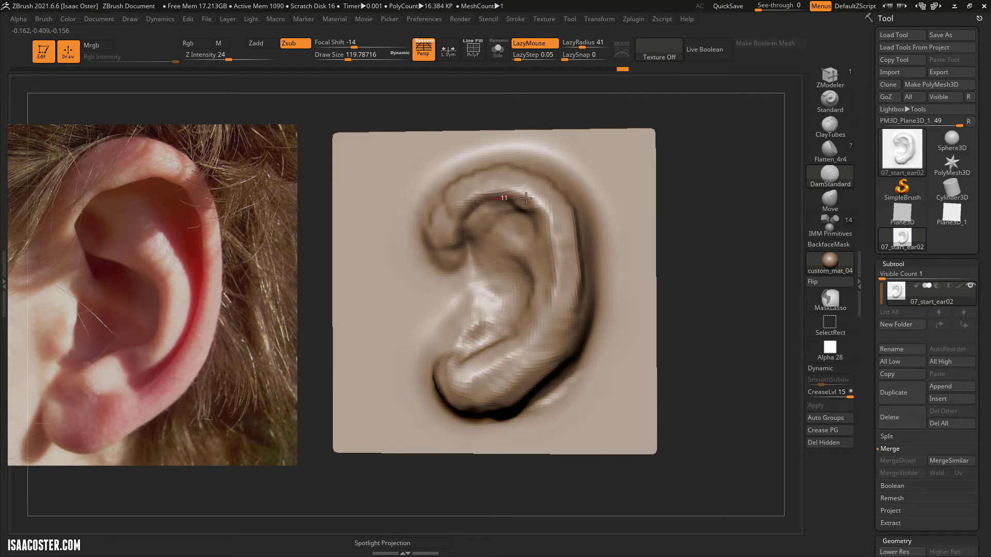
Carve the groove inside the helix rim with DamStandard, from the upper ear down toward the lobe, plus a short crease above the lobe
{"action": "left_click_drag", "start_coordinate": [526, 199], "coordinate": [545, 222]}
{"action": "mouse_move", "coordinate": [552, 260]}
{"action": "left_mouse_down"}
{"action": "mouse_move", "coordinate": [525, 360]}
{"action": "mouse_move", "coordinate": [473, 383]}
{"action": "left_mouse_up"}
{"action": "mouse_move", "coordinate": [545, 322]}
{"action": "left_mouse_down"}
{"action": "mouse_move", "coordinate": [529, 348]}
{"action": "mouse_move", "coordinate": [476, 370]}
{"action": "left_mouse_up"}
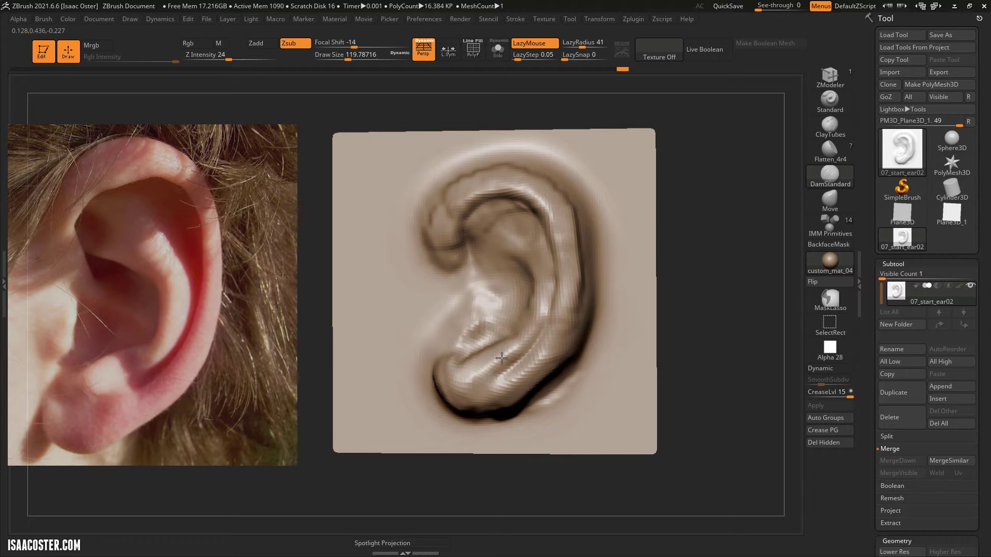
{"action": "mouse_move", "coordinate": [502, 331]}
{"action": "left_mouse_down"}
{"action": "mouse_move", "coordinate": [513, 320]}
{"action": "mouse_move", "coordinate": [525, 372]}
{"action": "mouse_move", "coordinate": [529, 363]}
{"action": "mouse_move", "coordinate": [499, 363]}
{"action": "left_mouse_up"}
Adjust the edge of the concha and the root of the helix with the Move brush at a draw size of about 108
{"action": "left_click", "coordinate": [830, 199]}
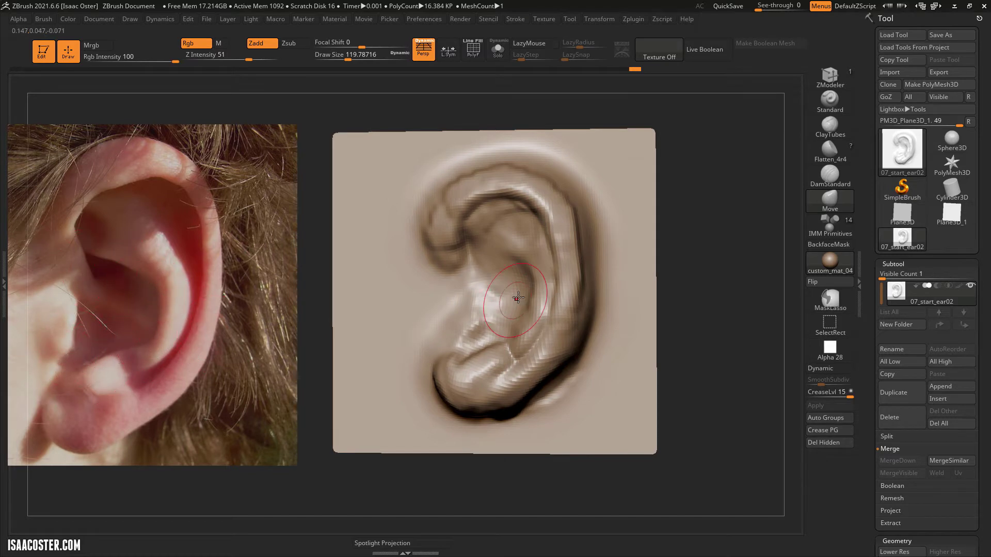
{"action": "key", "text": "s"}
{"action": "left_click_drag", "start_coordinate": [524, 330], "coordinate": [523, 330]}
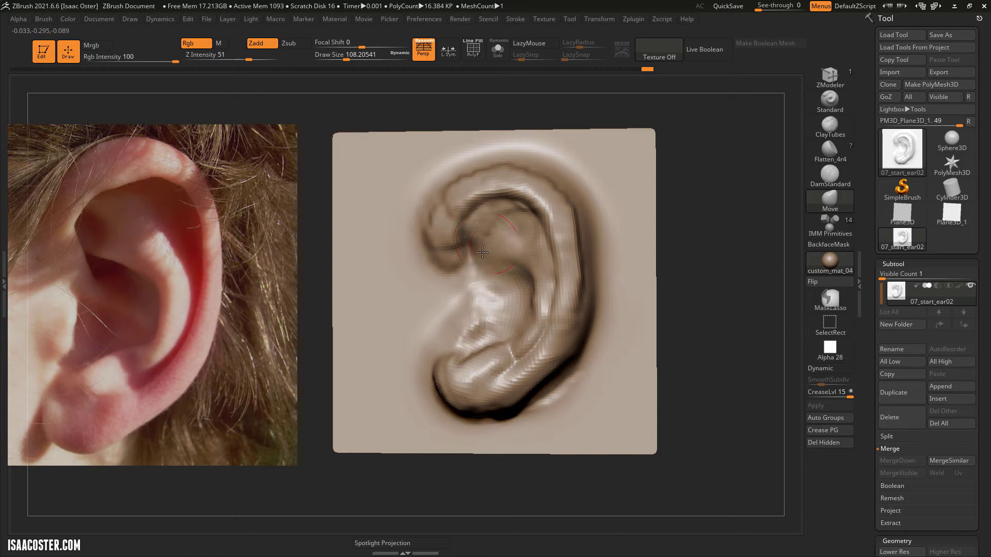
{"action": "left_click_drag", "start_coordinate": [474, 241], "coordinate": [466, 225]}
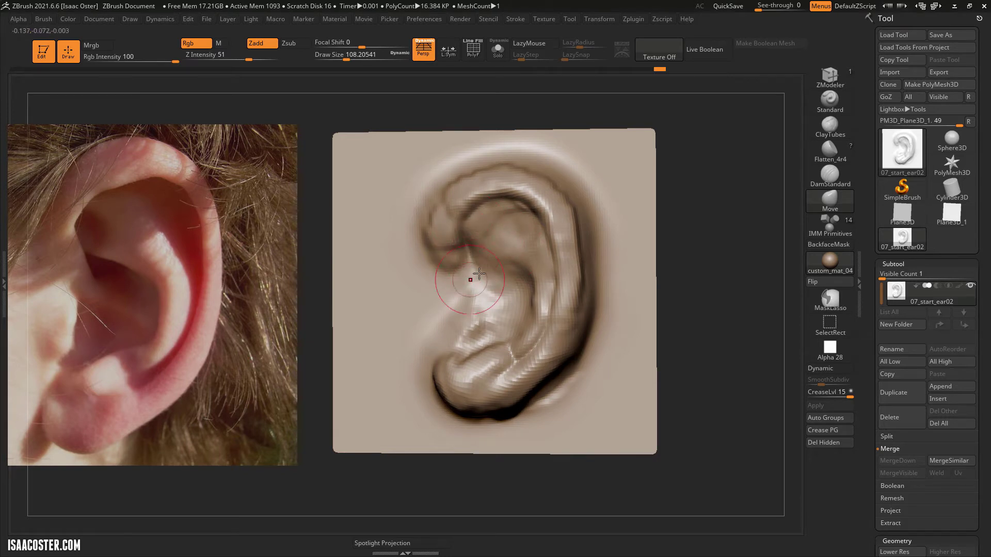
Extend the helix root and build up the upper front helix with ClayTubes, lowering Z Intensity to 10 and draw size to about 101
{"action": "left_click", "coordinate": [830, 125]}
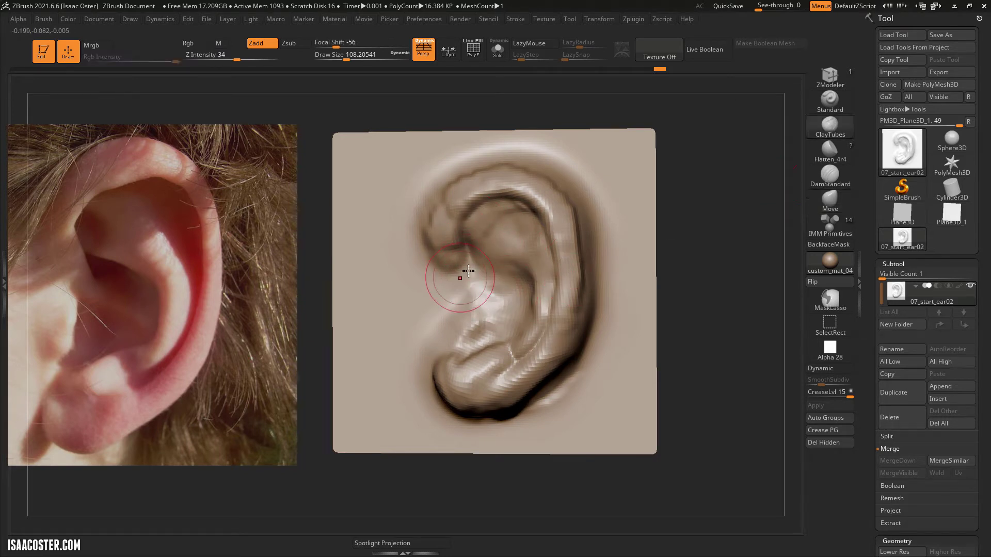
{"action": "left_click_drag", "start_coordinate": [451, 264], "coordinate": [464, 284]}
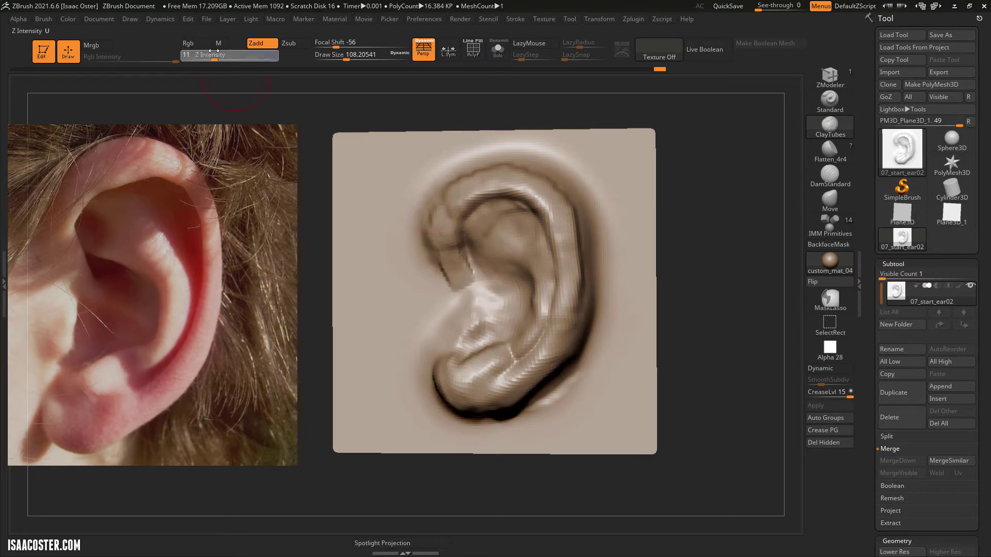
{"action": "left_click_drag", "start_coordinate": [214, 51], "coordinate": [212, 52]}
{"action": "key", "text": "s"}
{"action": "left_click_drag", "start_coordinate": [447, 225], "coordinate": [495, 181]}
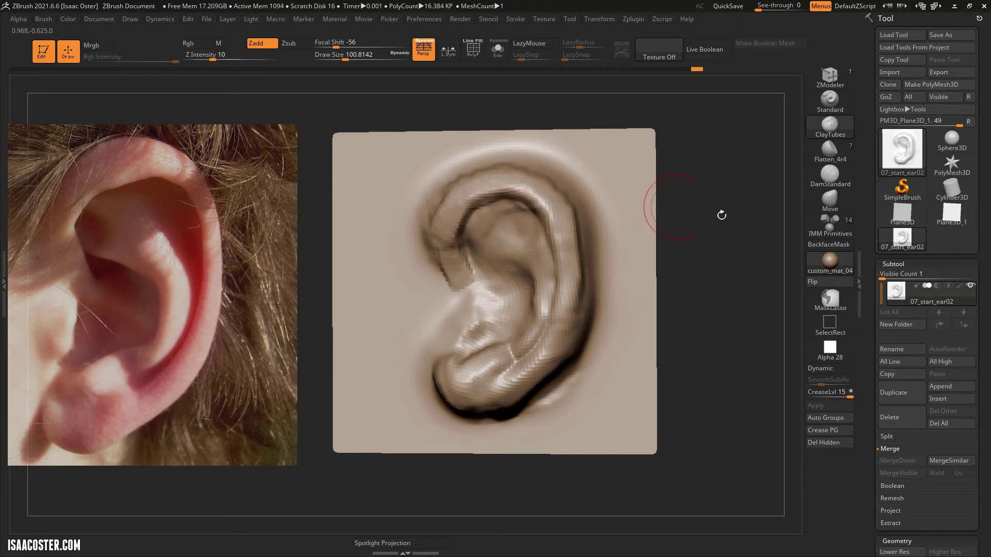
Build up the antihelix ridge inside the upper and middle ear with ClayTubes at Z Intensity 10
{"action": "left_click_drag", "start_coordinate": [722, 215], "coordinate": [449, 219]}
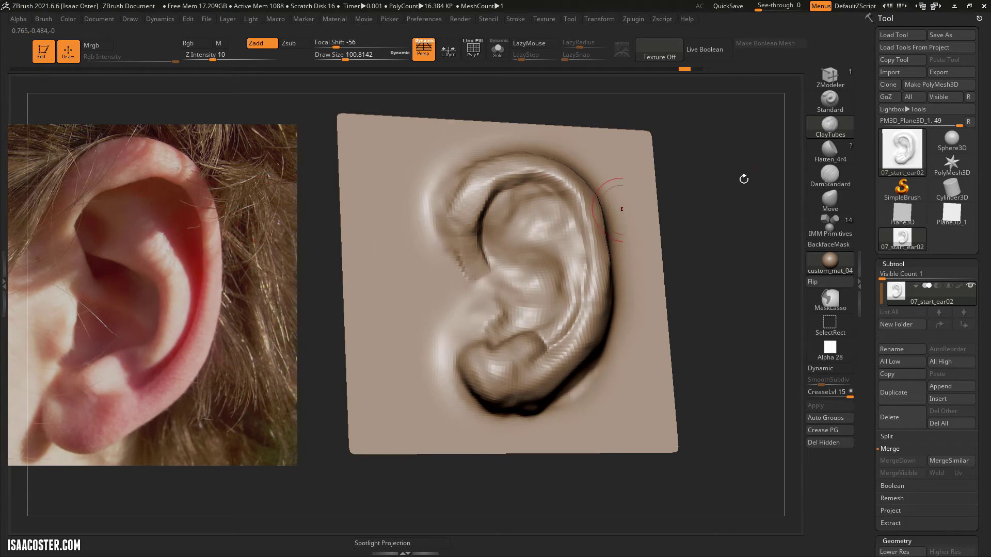
{"action": "mouse_move", "coordinate": [743, 179]}
{"action": "left_mouse_down"}
{"action": "mouse_move", "coordinate": [784, 175]}
{"action": "mouse_move", "coordinate": [639, 214]}
{"action": "left_mouse_up"}
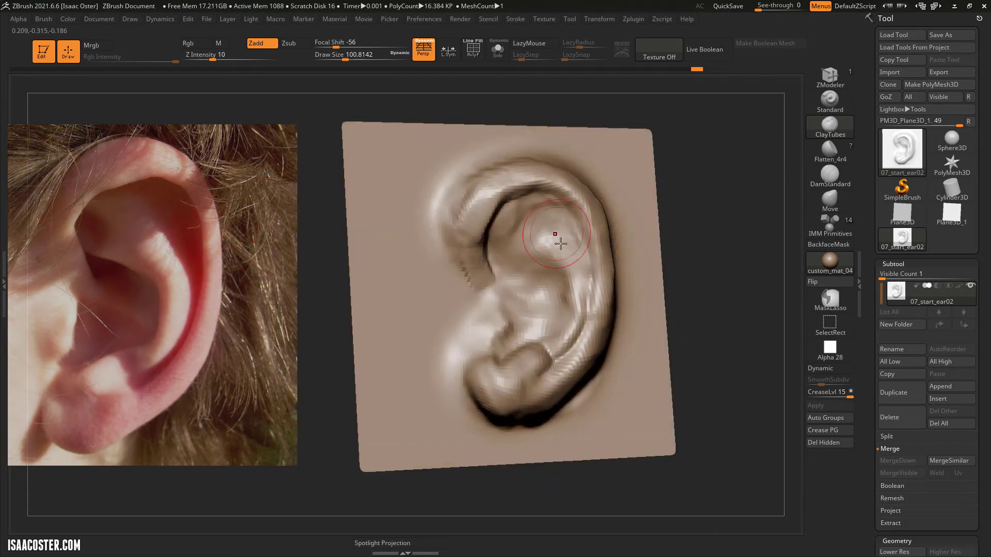
{"action": "left_click_drag", "start_coordinate": [562, 244], "coordinate": [570, 266]}
{"action": "mouse_move", "coordinate": [728, 239]}
{"action": "left_mouse_down"}
{"action": "mouse_move", "coordinate": [568, 310]}
{"action": "mouse_move", "coordinate": [589, 306]}
{"action": "left_mouse_up"}
{"action": "left_click_drag", "start_coordinate": [757, 265], "coordinate": [743, 289], "text": "shift"}
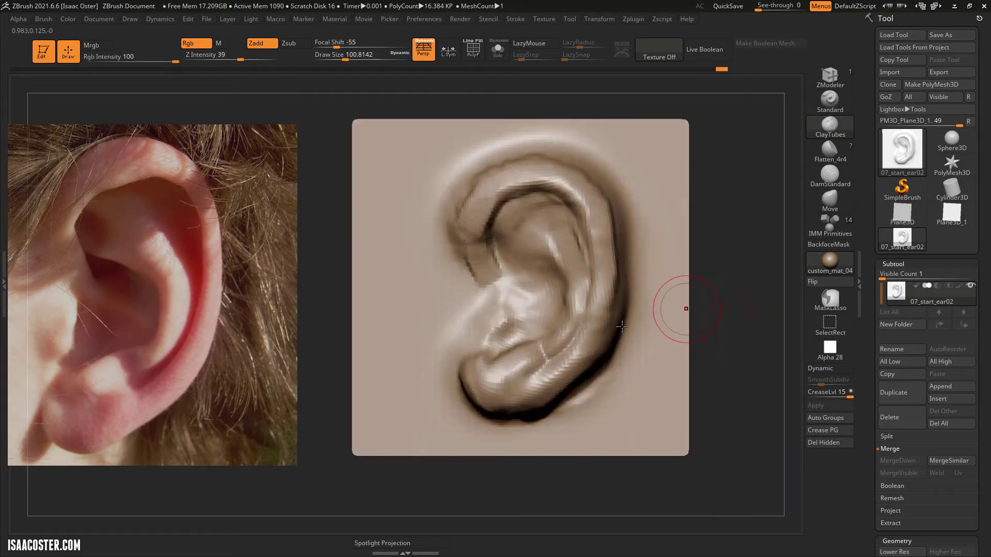
Refine the ear's overall proportions with the Move brush, using draw sizes of about 239 and 192
{"action": "left_click", "coordinate": [830, 201]}
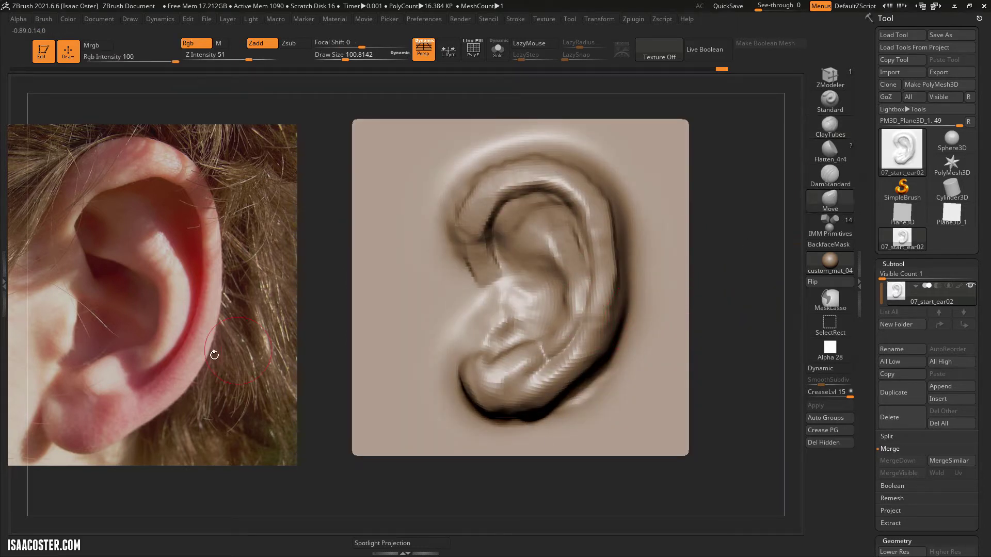
{"action": "key", "text": "s"}
{"action": "left_click_drag", "start_coordinate": [540, 335], "coordinate": [556, 335]}
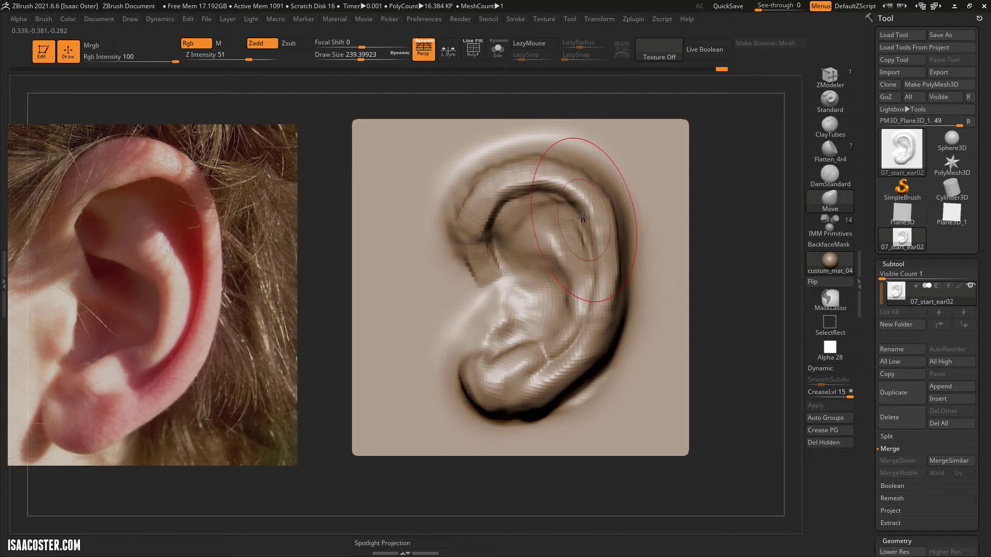
{"action": "key", "text": "["}
{"action": "left_click_drag", "start_coordinate": [735, 263], "coordinate": [692, 258], "text": "alt"}
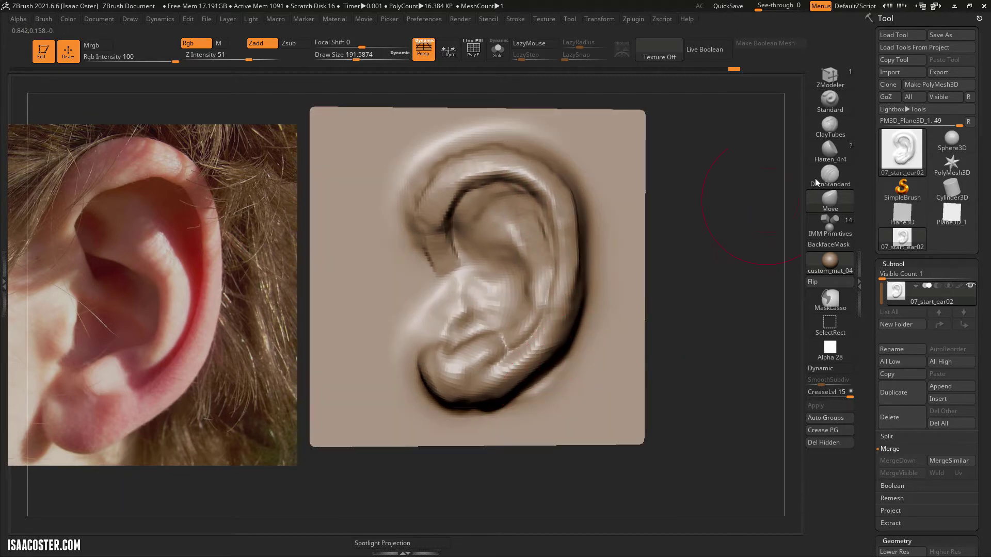
Flatten the antihelix, inner ear and helix root with Flatten_4r4 at Focal Shift -51 and draw size about 87
{"action": "left_click", "coordinate": [830, 149]}
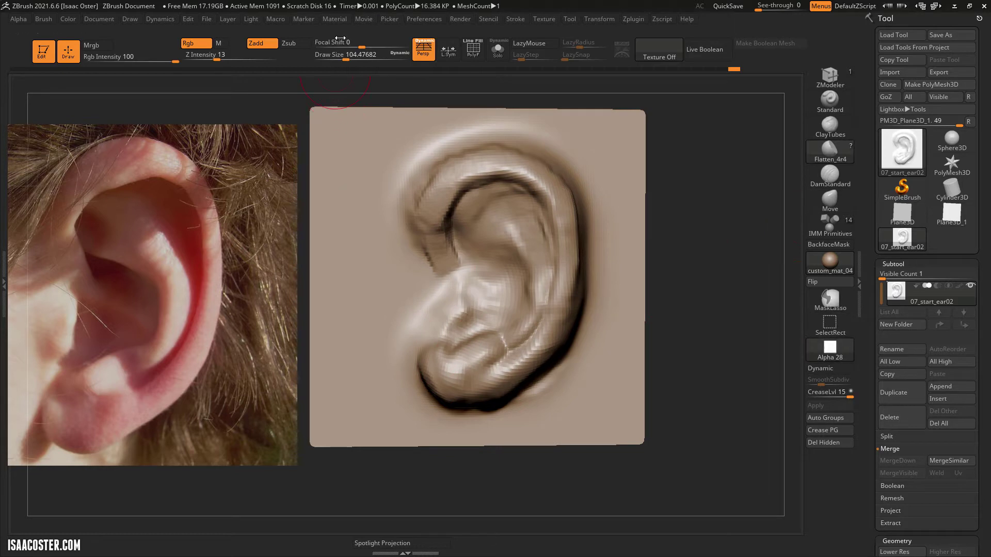
{"action": "left_click_drag", "start_coordinate": [340, 39], "coordinate": [316, 41]}
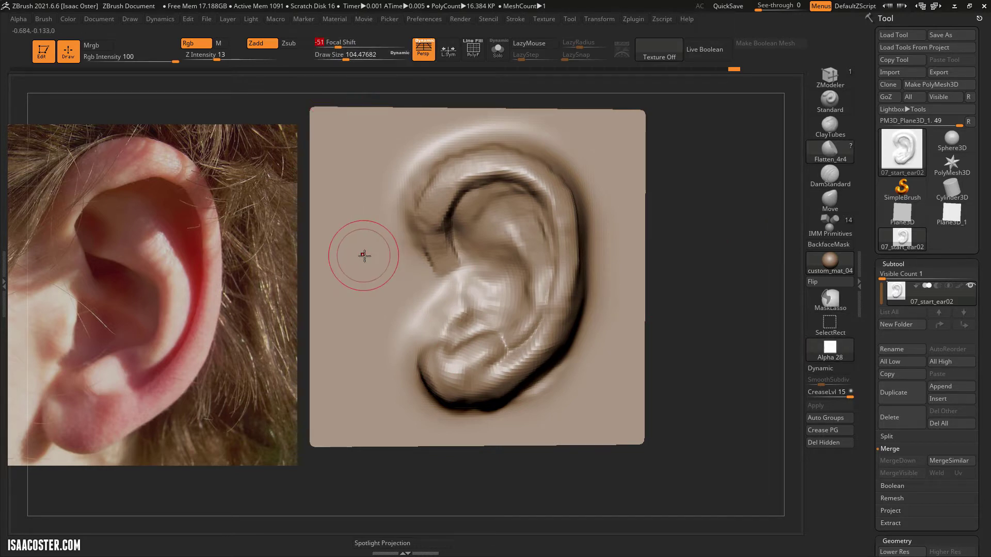
{"action": "key", "text": "bracketleft"}
{"action": "mouse_move", "coordinate": [446, 252]}
{"action": "left_mouse_down"}
{"action": "mouse_move", "coordinate": [478, 291]}
{"action": "mouse_move", "coordinate": [449, 310]}
{"action": "mouse_move", "coordinate": [436, 356]}
{"action": "mouse_move", "coordinate": [449, 367]}
{"action": "mouse_move", "coordinate": [482, 354]}
{"action": "mouse_move", "coordinate": [503, 365]}
{"action": "mouse_move", "coordinate": [504, 350]}
{"action": "mouse_move", "coordinate": [534, 331]}
{"action": "mouse_move", "coordinate": [579, 241]}
{"action": "left_mouse_up"}
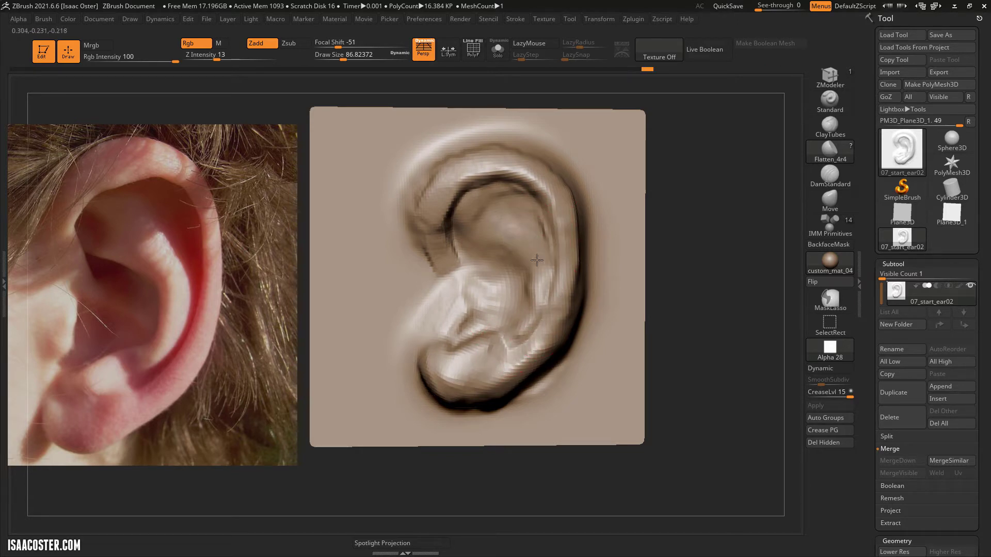
{"action": "left_click_drag", "start_coordinate": [543, 244], "coordinate": [497, 196]}
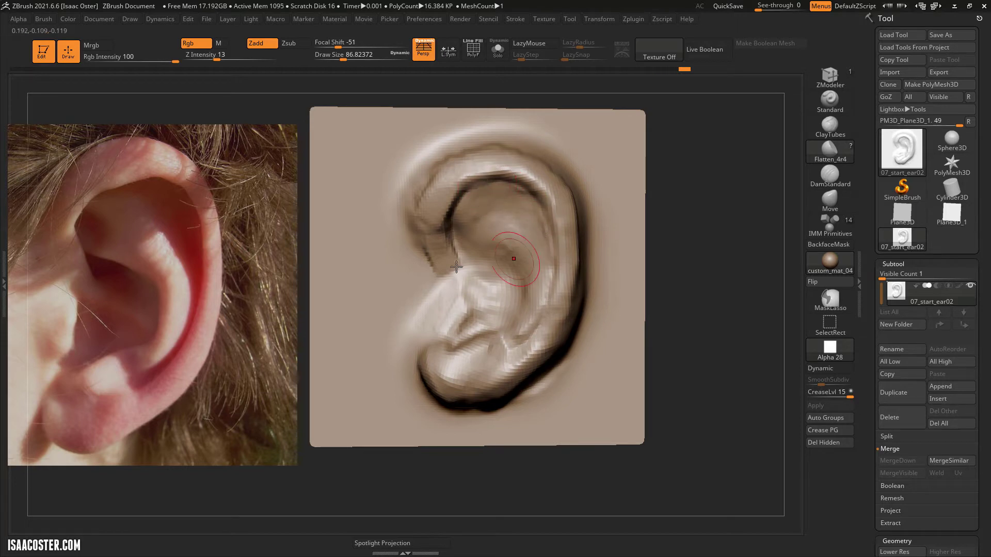
{"action": "left_click_drag", "start_coordinate": [456, 267], "coordinate": [427, 264]}
Flatten the front of the earlobe with Flatten_4r4, working from an angled view
{"action": "mouse_move", "coordinate": [723, 283]}
{"action": "left_mouse_down"}
{"action": "mouse_move", "coordinate": [736, 283]}
{"action": "mouse_move", "coordinate": [694, 235]}
{"action": "left_mouse_up"}
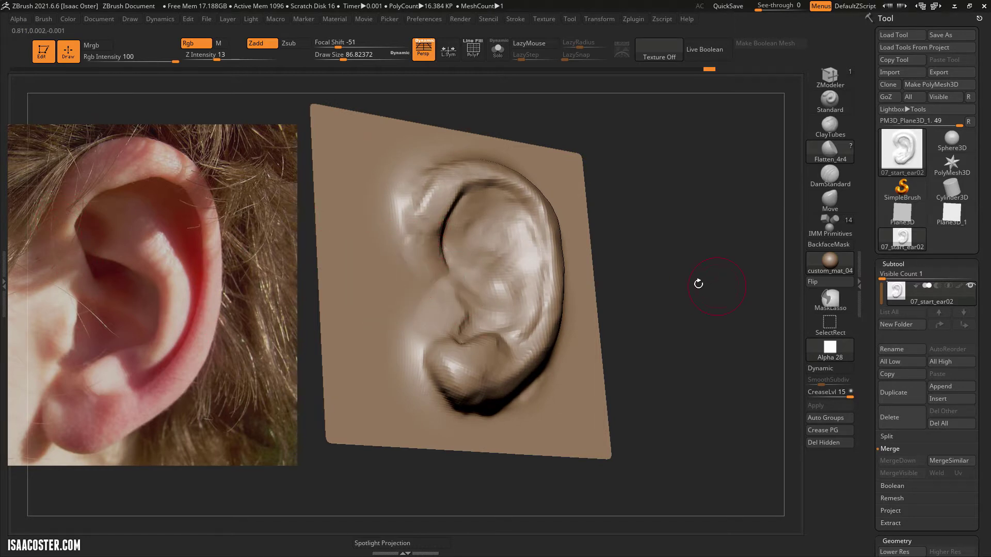
{"action": "mouse_move", "coordinate": [699, 284]}
{"action": "left_mouse_down"}
{"action": "mouse_move", "coordinate": [688, 310]}
{"action": "mouse_move", "coordinate": [673, 303]}
{"action": "left_mouse_up"}
{"action": "mouse_move", "coordinate": [438, 357]}
{"action": "left_mouse_down"}
{"action": "mouse_move", "coordinate": [448, 367]}
{"action": "mouse_move", "coordinate": [439, 382]}
{"action": "left_mouse_up"}
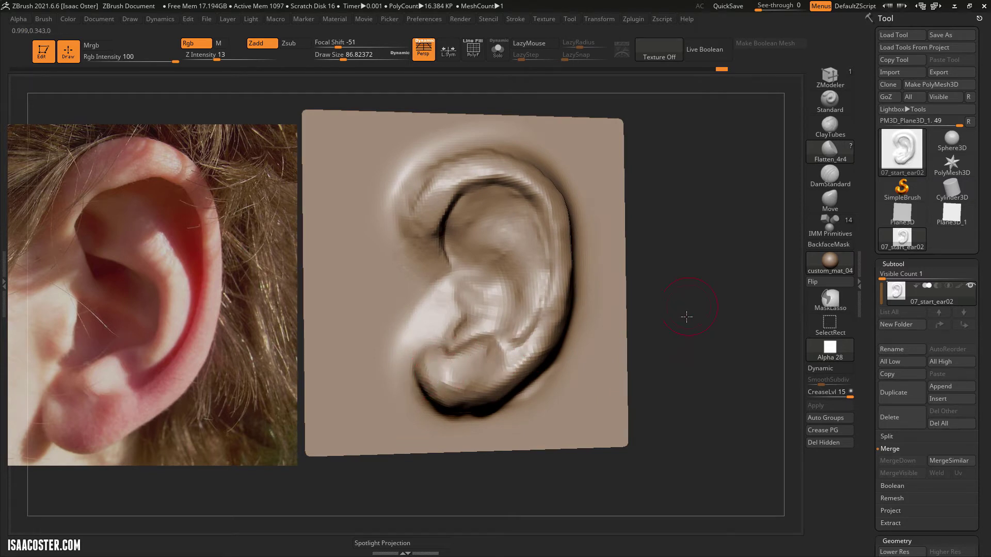
{"action": "left_click_drag", "start_coordinate": [686, 317], "coordinate": [723, 292]}
Build up the antihelix from its lower crus down to the antitragus with ClayTubes, reducing the draw size to about 62
{"action": "left_click", "coordinate": [835, 125]}
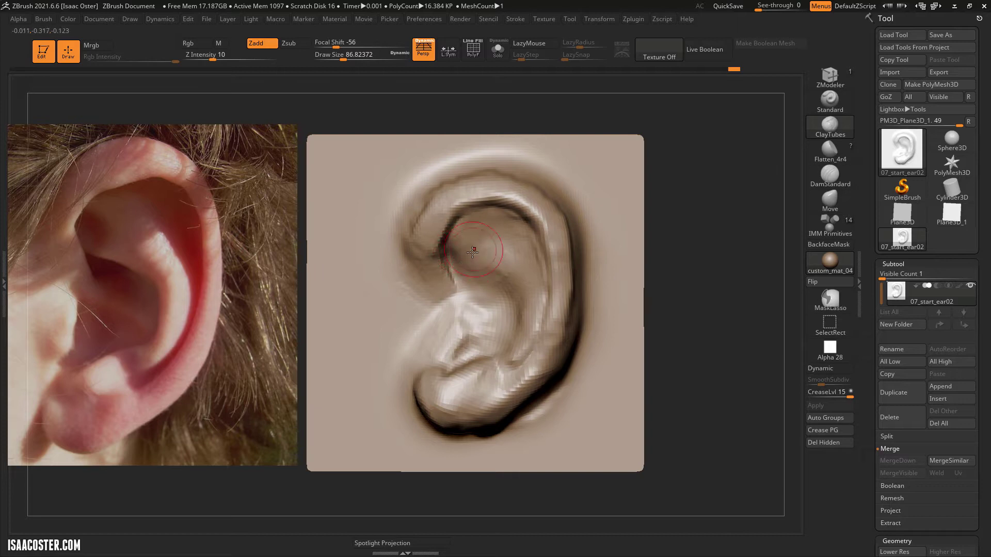
{"action": "left_click_drag", "start_coordinate": [511, 254], "coordinate": [510, 271]}
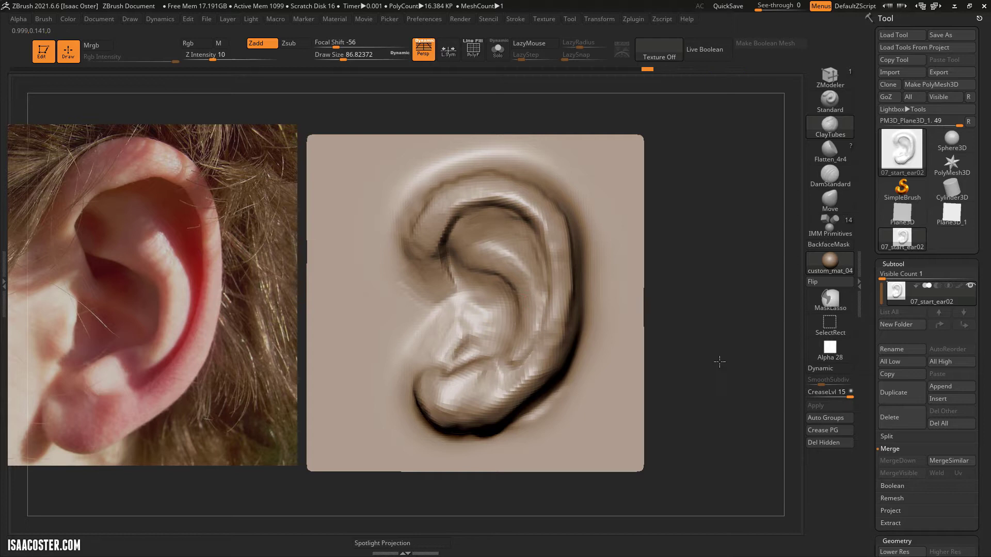
{"action": "left_click_drag", "start_coordinate": [719, 361], "coordinate": [580, 343]}
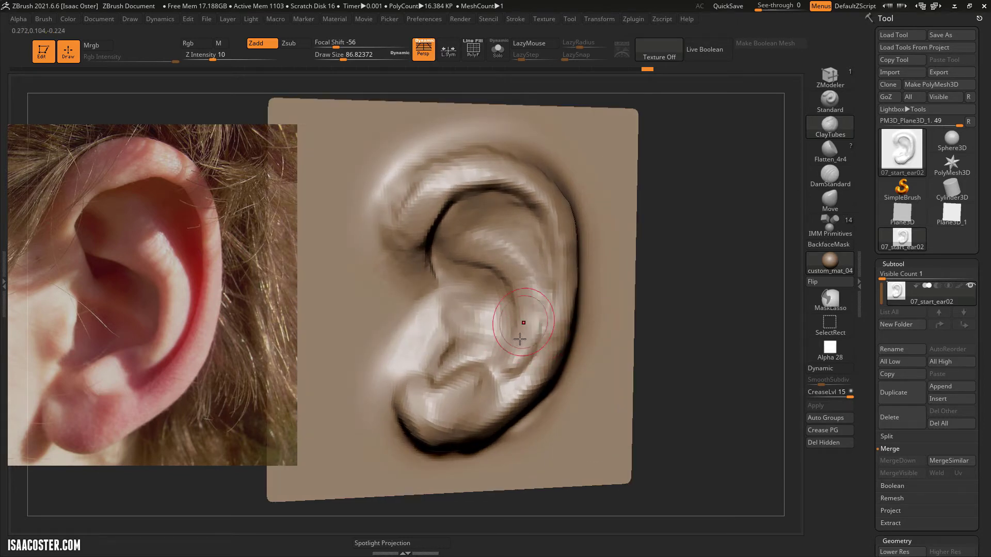
{"action": "left_click_drag", "start_coordinate": [522, 324], "coordinate": [488, 361]}
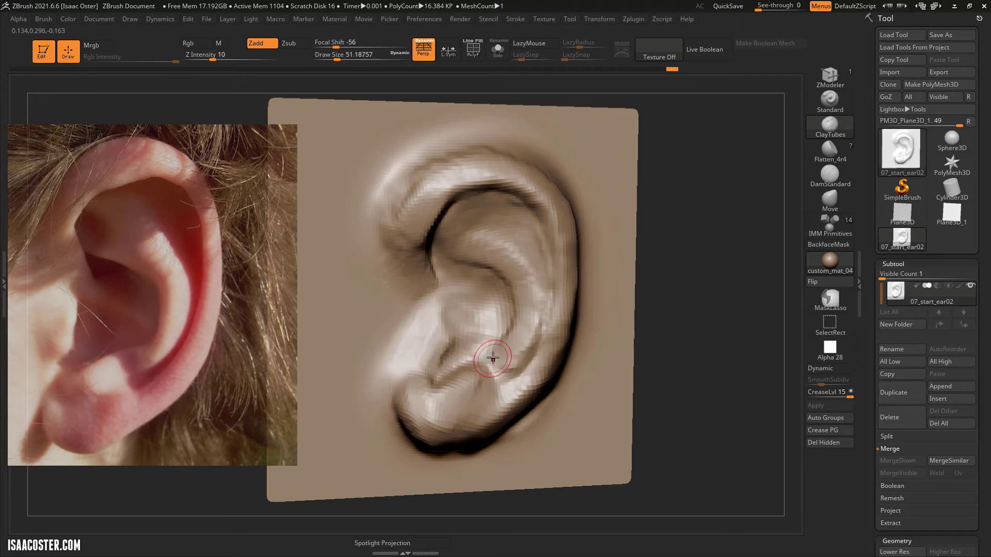
{"action": "key", "text": "s"}
{"action": "key", "text": "s"}
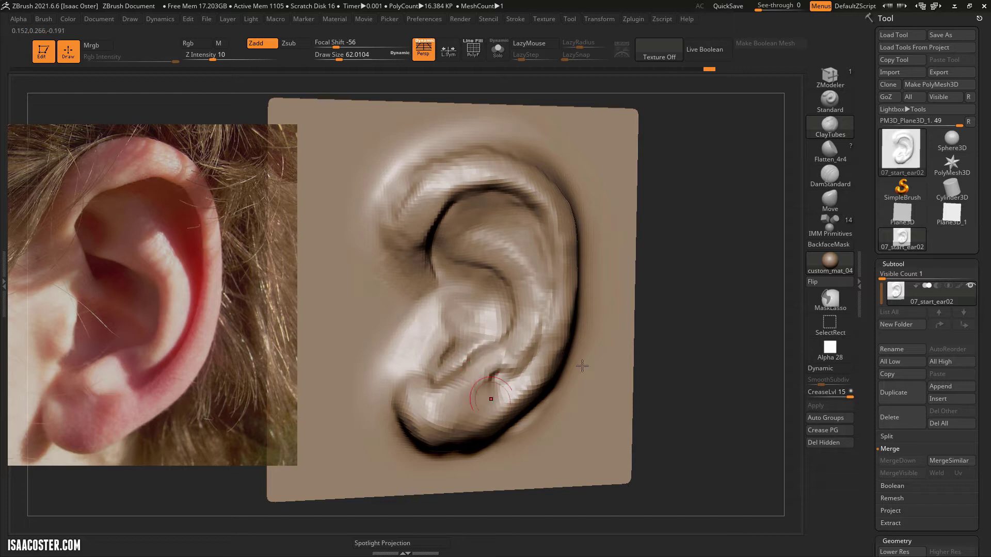
Build up the outer back edge of the lower helix with ClayTubes at a draw size of about 77
{"action": "mouse_move", "coordinate": [689, 342]}
{"action": "left_mouse_down", "text": "shift"}
{"action": "mouse_move", "coordinate": [675, 328]}
{"action": "mouse_move", "coordinate": [688, 358]}
{"action": "mouse_move", "coordinate": [737, 309]}
{"action": "mouse_move", "coordinate": [584, 350]}
{"action": "left_mouse_up", "text": "shift"}
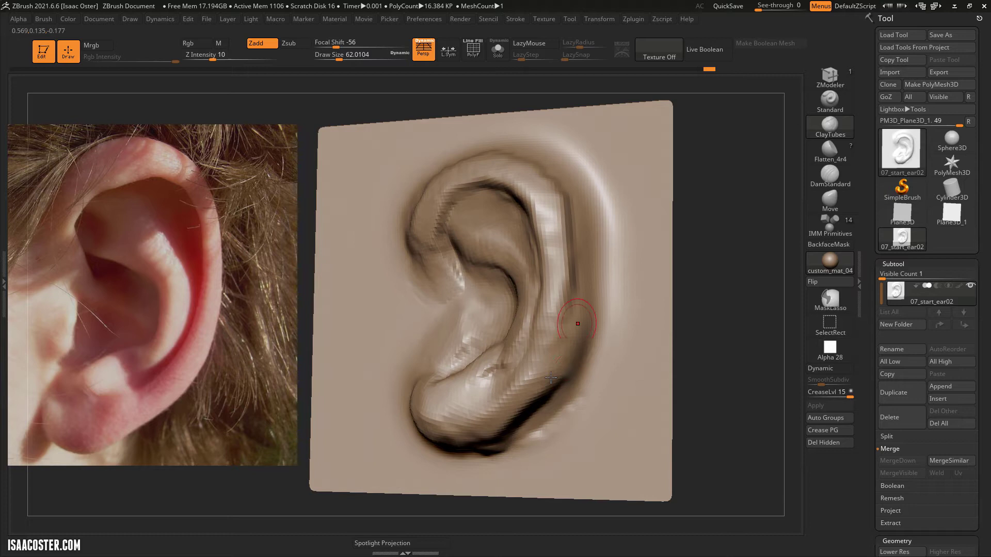
{"action": "left_click_drag", "start_coordinate": [733, 282], "coordinate": [715, 237]}
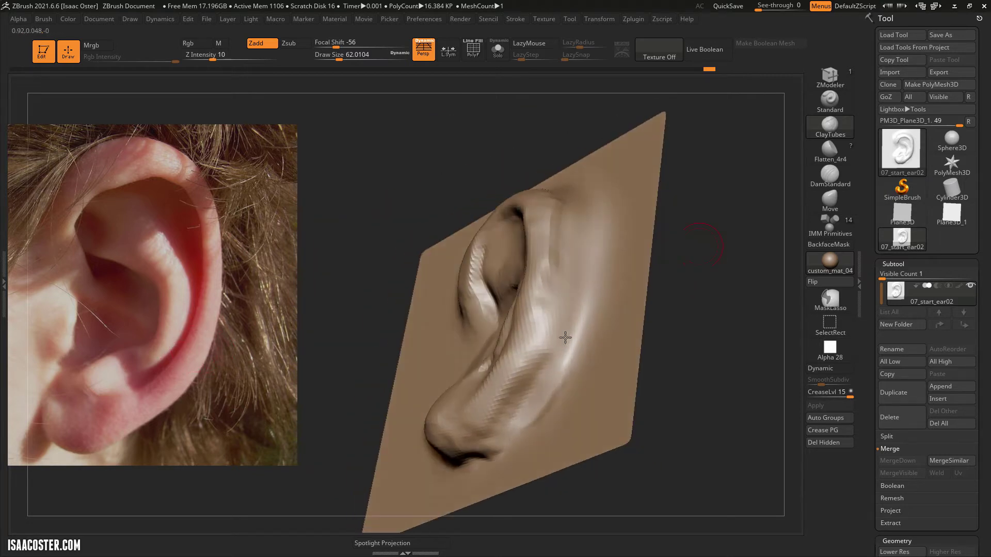
{"action": "key", "text": "s"}
{"action": "mouse_move", "coordinate": [555, 329]}
{"action": "left_mouse_down"}
{"action": "mouse_move", "coordinate": [566, 293]}
{"action": "mouse_move", "coordinate": [531, 392]}
{"action": "mouse_move", "coordinate": [508, 413]}
{"action": "left_mouse_up"}
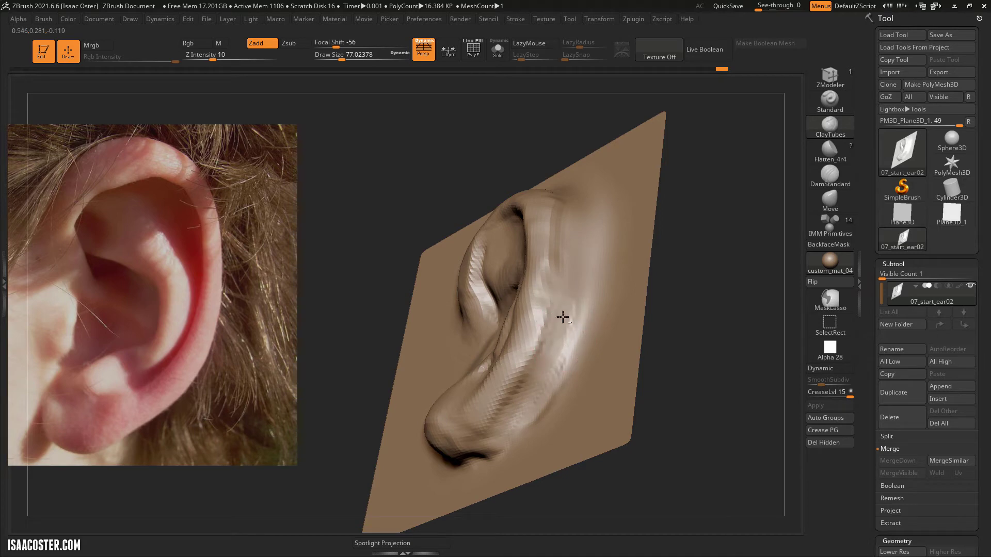
{"action": "mouse_move", "coordinate": [759, 292]}
{"action": "left_mouse_down"}
{"action": "mouse_move", "coordinate": [742, 351]}
{"action": "mouse_move", "coordinate": [763, 327]}
{"action": "mouse_move", "coordinate": [552, 317]}
{"action": "left_mouse_up"}
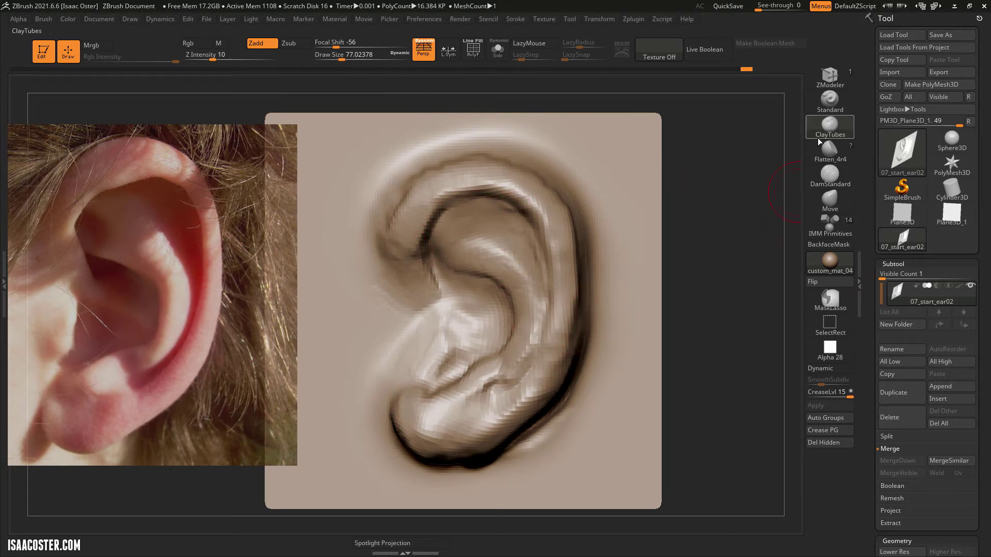
{"action": "left_click_drag", "start_coordinate": [769, 196], "coordinate": [634, 236]}
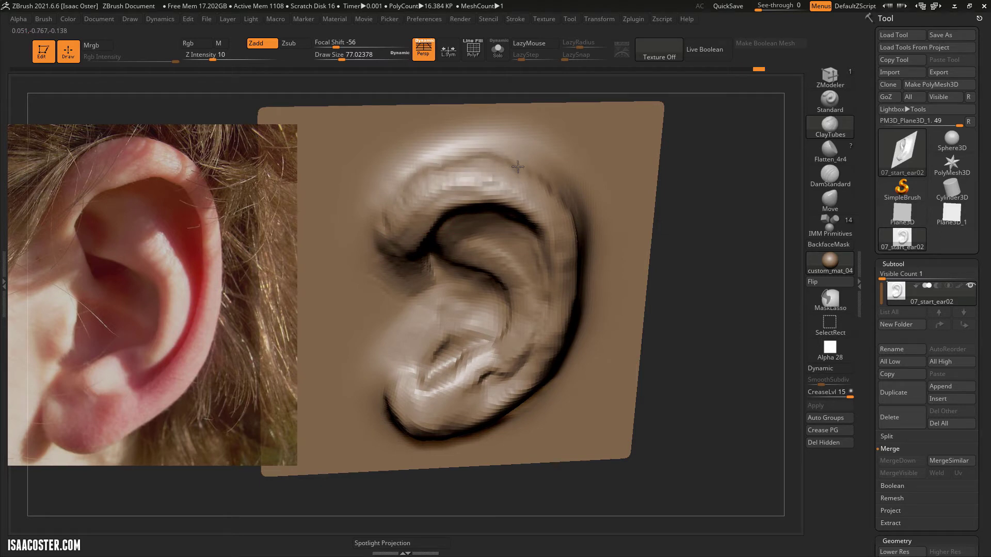
Build up the helix rim along the top and upper back of the ear with ClayTubes at a draw size of about 77
{"action": "left_click_drag", "start_coordinate": [517, 166], "coordinate": [524, 184]}
{"action": "left_click_drag", "start_coordinate": [390, 210], "coordinate": [454, 167]}
{"action": "left_click_drag", "start_coordinate": [409, 191], "coordinate": [476, 164]}
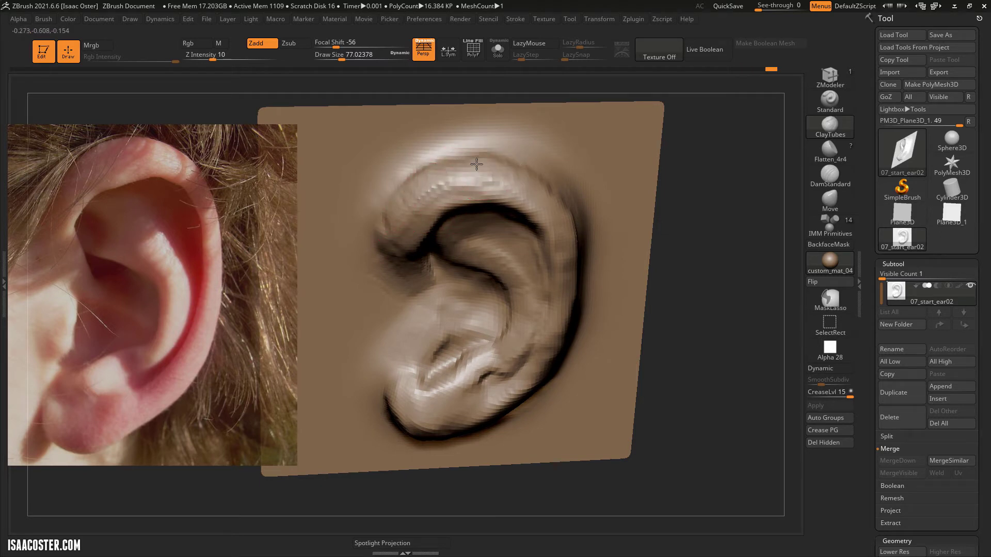
{"action": "left_click_drag", "start_coordinate": [731, 247], "coordinate": [485, 165]}
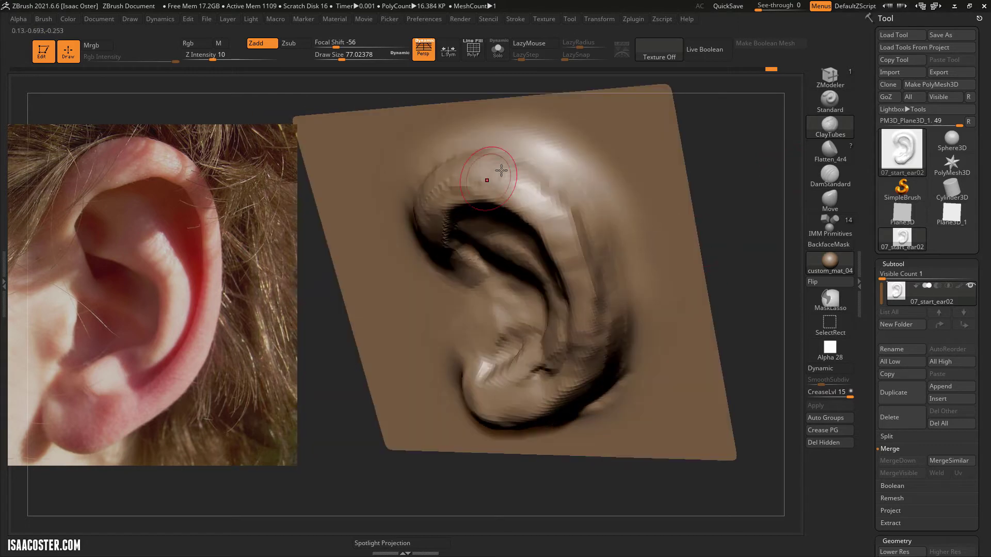
{"action": "mouse_move", "coordinate": [564, 217]}
{"action": "left_mouse_down"}
{"action": "mouse_move", "coordinate": [530, 177]}
{"action": "mouse_move", "coordinate": [509, 171]}
{"action": "mouse_move", "coordinate": [568, 206]}
{"action": "left_mouse_up"}
{"action": "left_click_drag", "start_coordinate": [527, 169], "coordinate": [594, 260]}
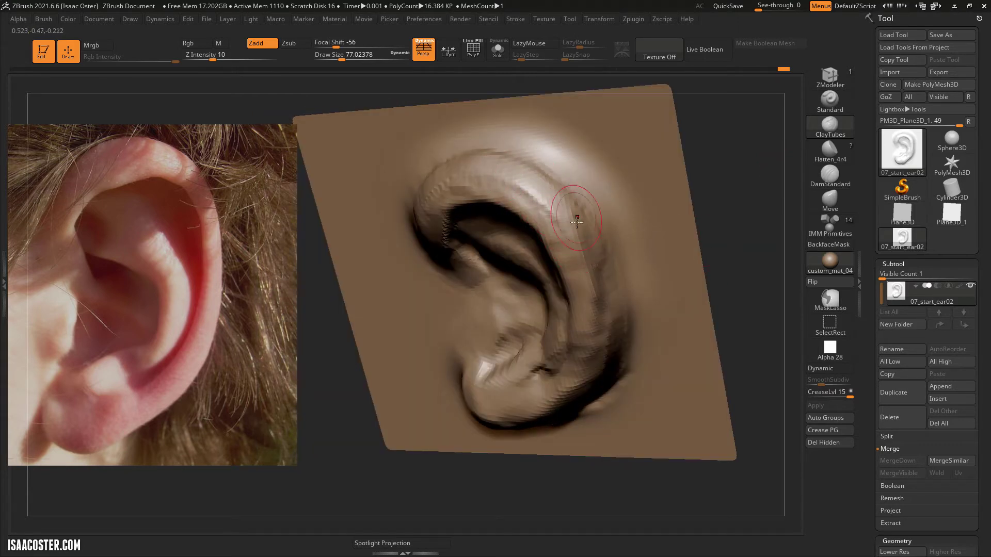
{"action": "left_click_drag", "start_coordinate": [747, 202], "coordinate": [555, 217]}
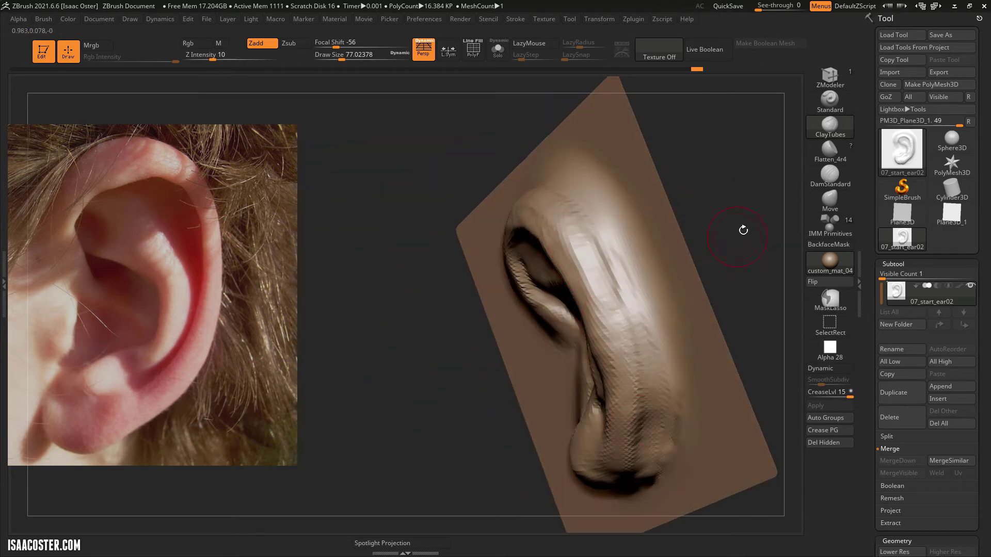
{"action": "left_click_drag", "start_coordinate": [744, 230], "coordinate": [740, 216]}
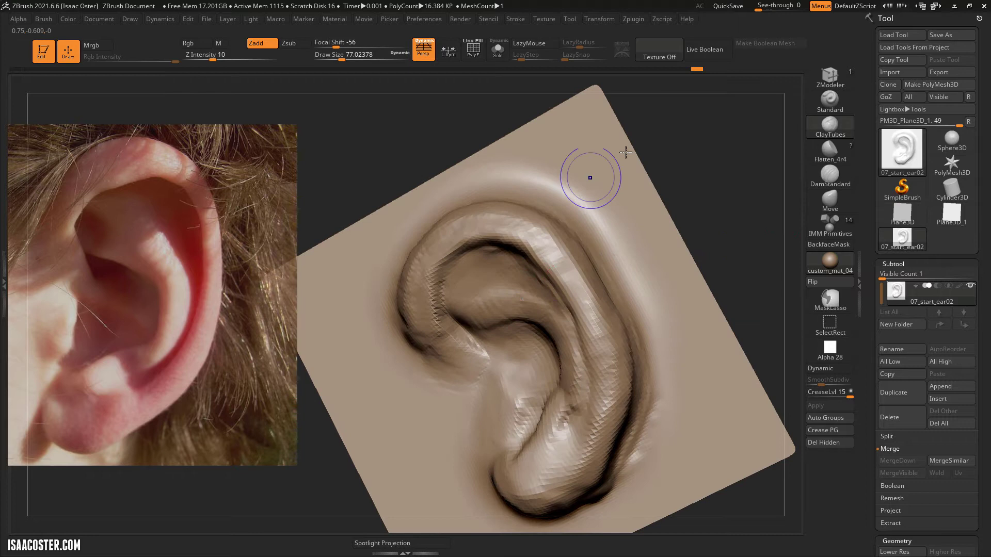
Reshape the groove between helix and antihelix by pushing it outward with the Move brush at a draw size of about 101
{"action": "left_click_drag", "start_coordinate": [666, 135], "coordinate": [659, 142], "text": "shift"}
{"action": "key", "text": "s"}
{"action": "left_click", "coordinate": [555, 206]}
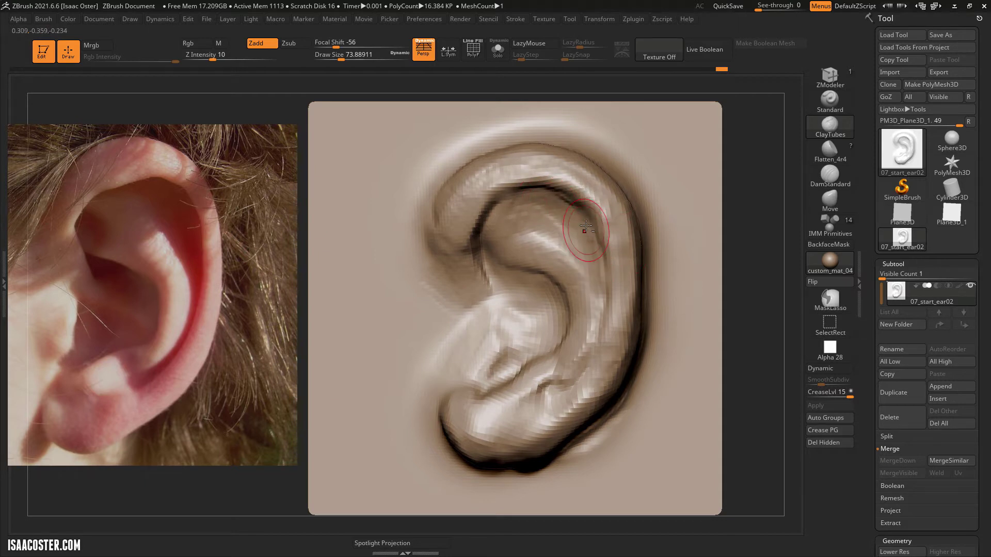
{"action": "left_click_drag", "start_coordinate": [759, 282], "coordinate": [791, 221], "text": "alt"}
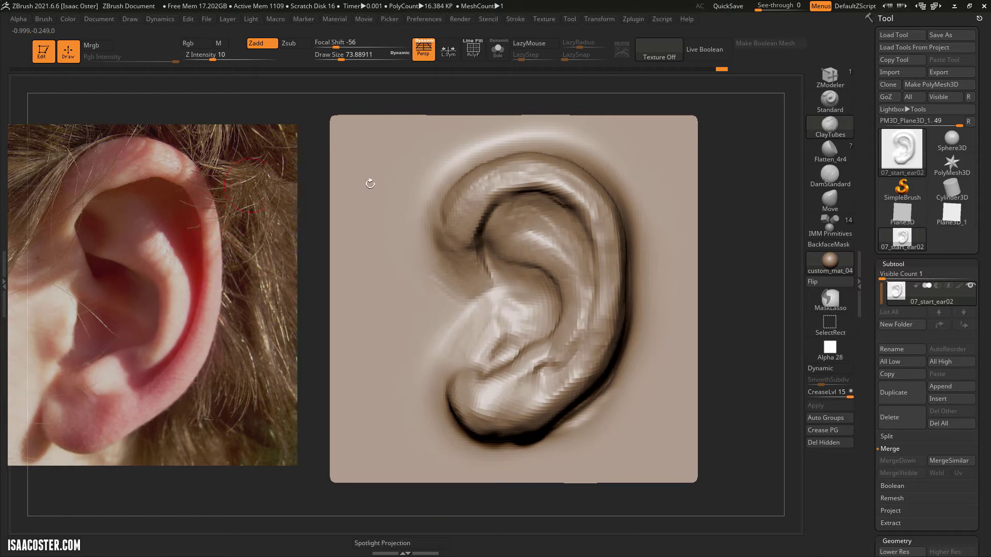
{"action": "left_click", "coordinate": [829, 200]}
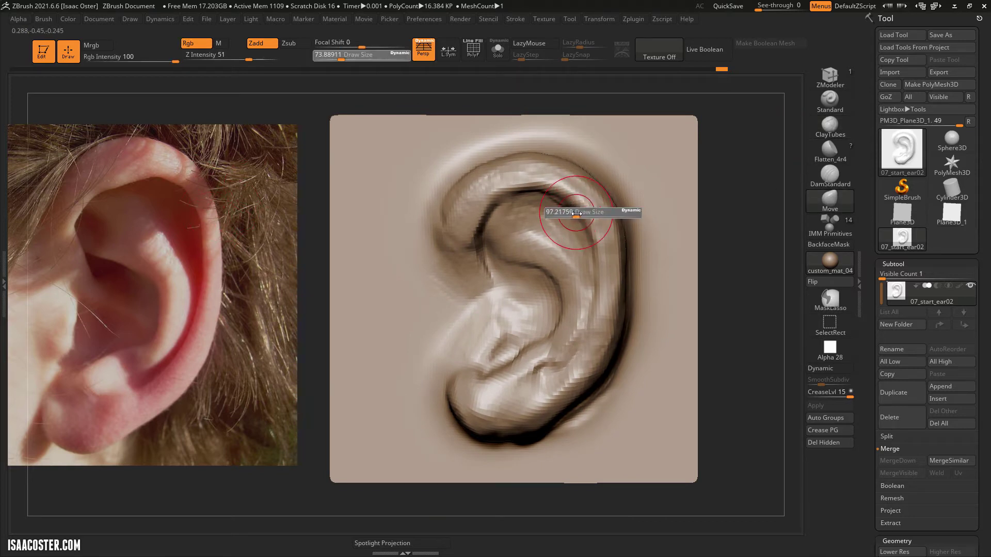
{"action": "mouse_move", "coordinate": [586, 242]}
{"action": "left_mouse_down"}
{"action": "mouse_move", "coordinate": [596, 264]}
{"action": "mouse_move", "coordinate": [598, 240]}
{"action": "left_mouse_up"}
{"action": "left_click_drag", "start_coordinate": [592, 288], "coordinate": [599, 291]}
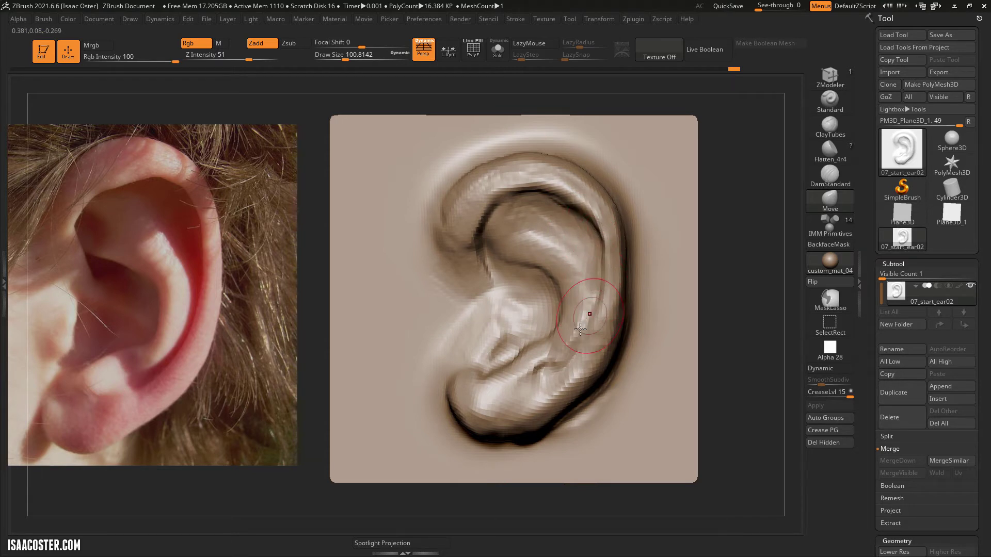
{"action": "left_click_drag", "start_coordinate": [580, 328], "coordinate": [585, 346]}
Carve the upper concha deeper beneath the lower crus with ClayTubes at Z Intensity 15 and draw size about 62
{"action": "left_click_drag", "start_coordinate": [779, 289], "coordinate": [802, 262]}
{"action": "left_click", "coordinate": [830, 126]}
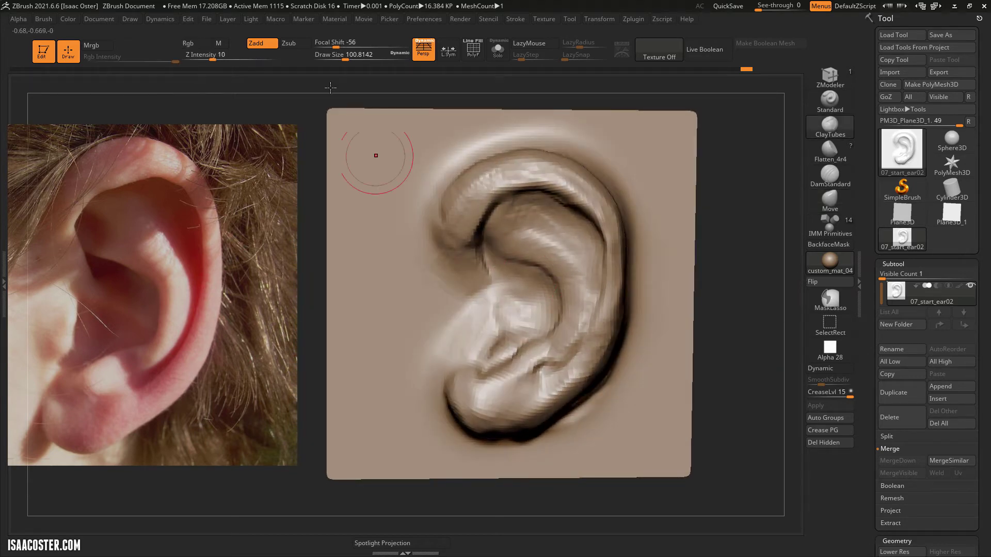
{"action": "left_click", "coordinate": [207, 55]}
{"action": "type", "text": "15"}
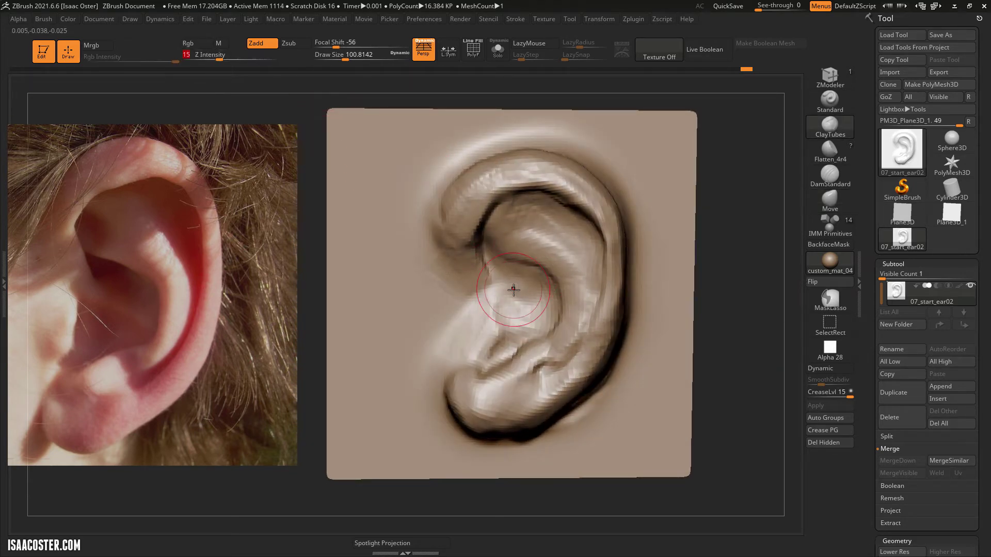
{"action": "key", "text": "Return"}
{"action": "key", "text": "s"}
{"action": "left_click_drag", "start_coordinate": [513, 291], "coordinate": [507, 289]}
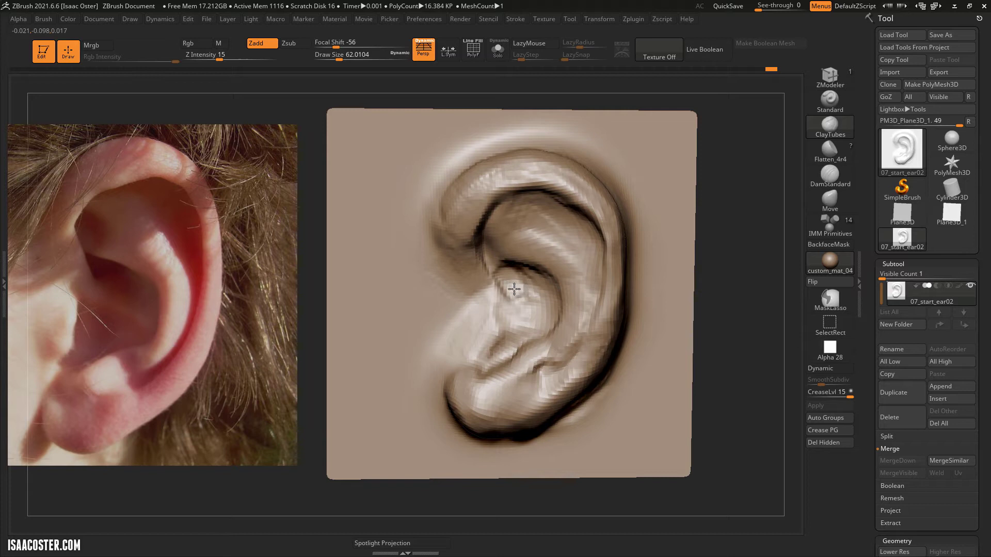
{"action": "left_click_drag", "start_coordinate": [520, 280], "coordinate": [520, 284], "text": "alt"}
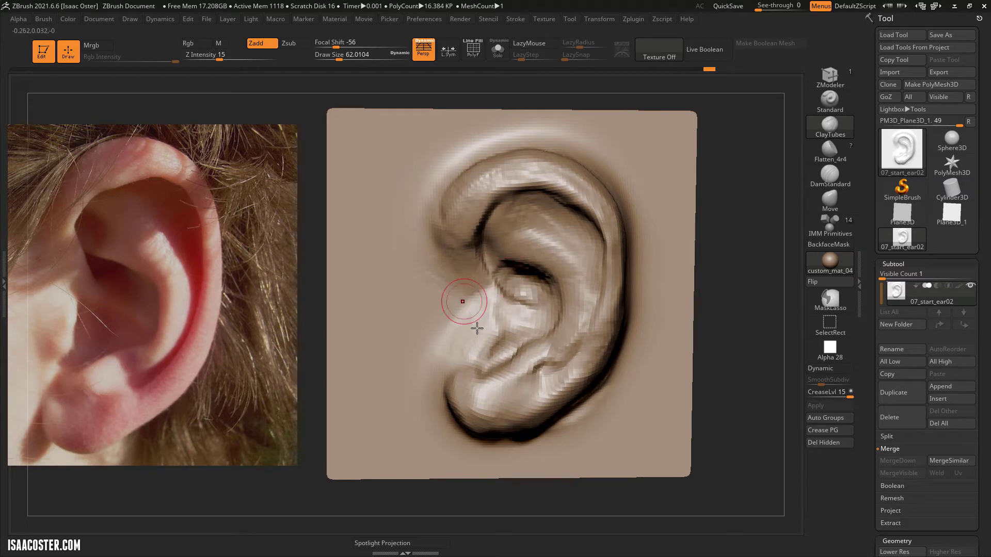
Rework the lower concha floor from the base of the antihelix toward the notch beside the tragus with ClayTubes
{"action": "left_click_drag", "start_coordinate": [774, 321], "coordinate": [777, 351], "text": "alt"}
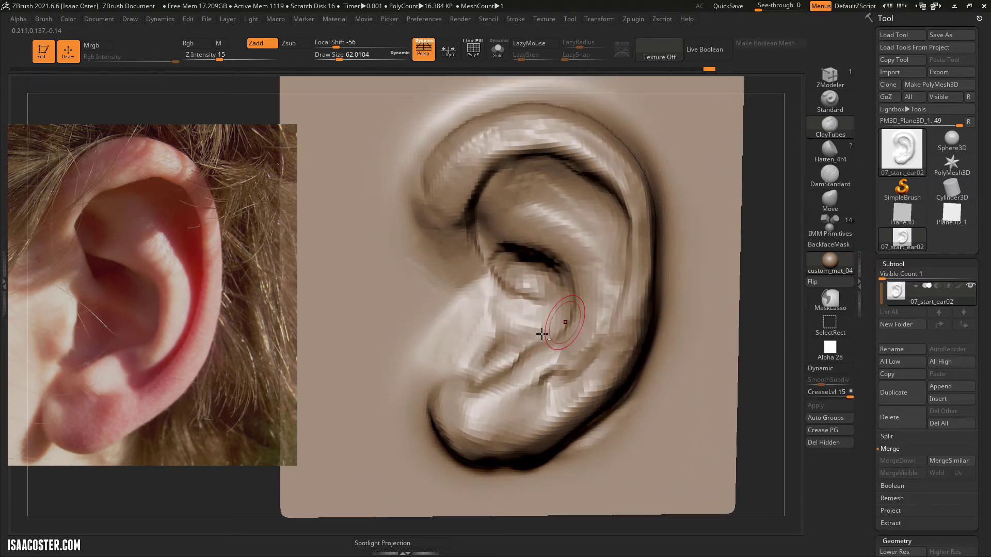
{"action": "mouse_move", "coordinate": [542, 335]}
{"action": "left_mouse_down"}
{"action": "mouse_move", "coordinate": [513, 327]}
{"action": "mouse_move", "coordinate": [526, 325]}
{"action": "mouse_move", "coordinate": [490, 360]}
{"action": "left_mouse_up"}
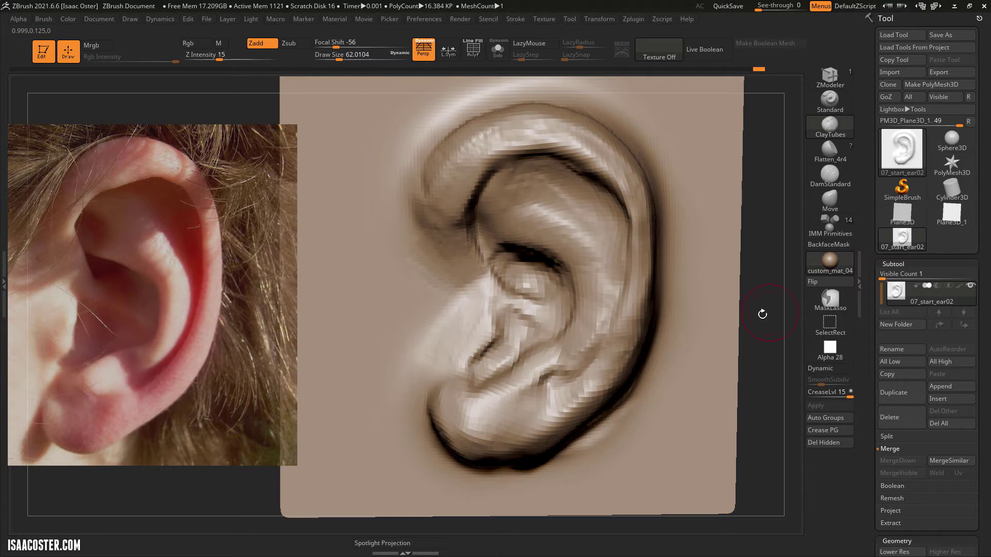
{"action": "mouse_move", "coordinate": [761, 312]}
{"action": "left_mouse_down"}
{"action": "mouse_move", "coordinate": [767, 272]}
{"action": "mouse_move", "coordinate": [768, 289]}
{"action": "left_mouse_up"}
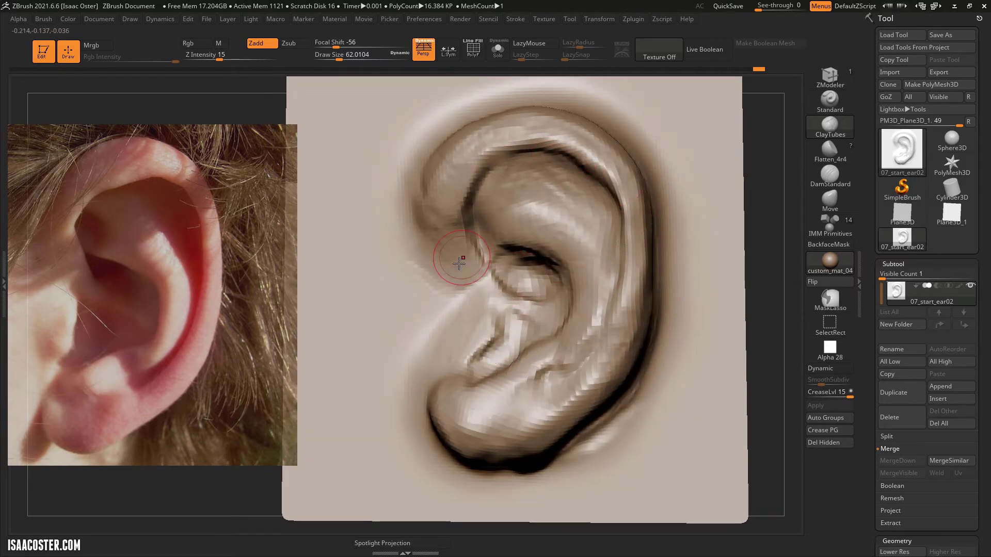
Refine the helix root's front with ClayTubes at draw size about 94 and pull its inner edge forward with Move at about 108
{"action": "mouse_move", "coordinate": [459, 246]}
{"action": "left_mouse_down"}
{"action": "mouse_move", "coordinate": [442, 267]}
{"action": "mouse_move", "coordinate": [454, 247]}
{"action": "left_mouse_up"}
{"action": "key", "text": "bracketright"}
{"action": "key", "text": "bracketright"}
{"action": "key", "text": "bracketright"}
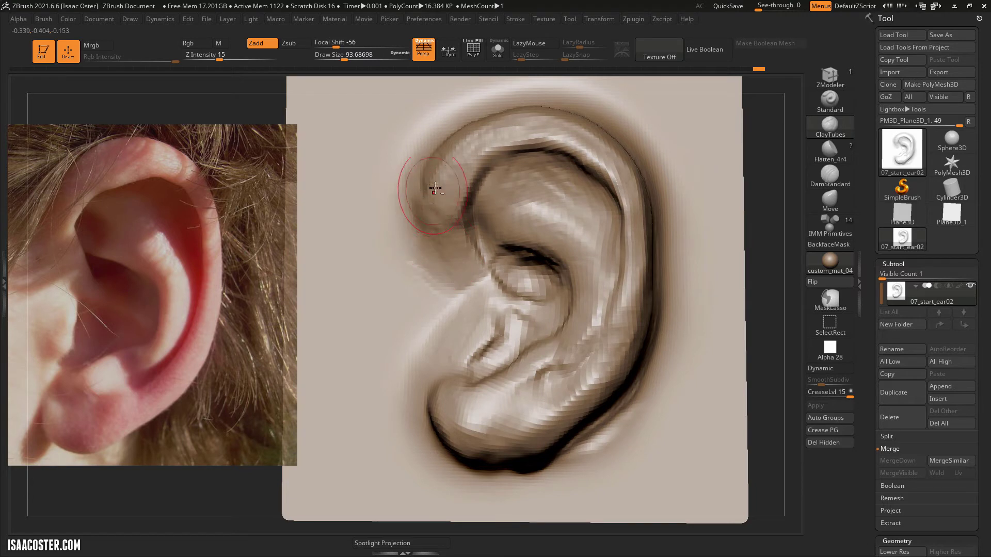
{"action": "left_click_drag", "start_coordinate": [426, 199], "coordinate": [432, 191]}
{"action": "left_click", "coordinate": [842, 200]}
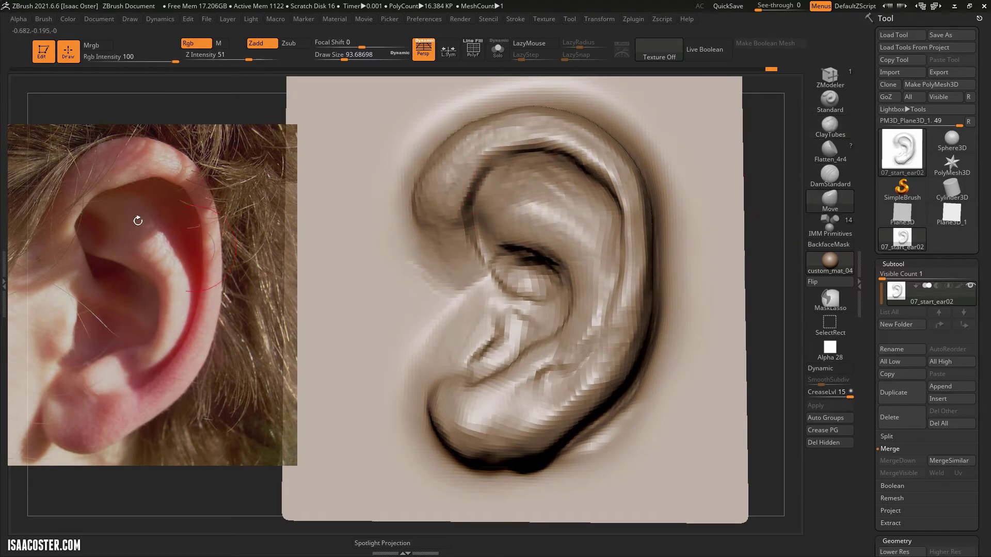
{"action": "left_click_drag", "start_coordinate": [472, 205], "coordinate": [403, 190]}
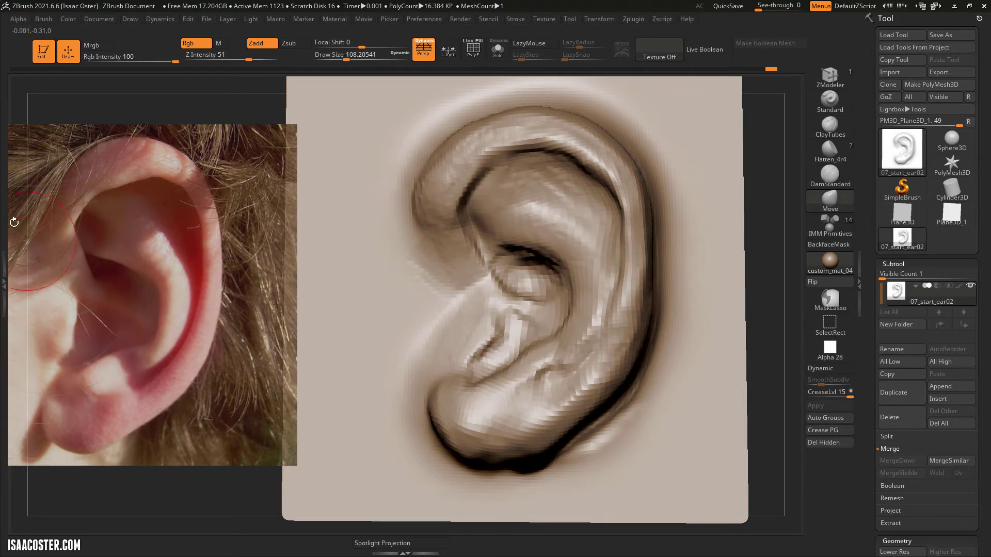
Add volume in front of the helix root with ClayTubes at draw size about 108 and level it with Flatten_4r4
{"action": "left_click_drag", "start_coordinate": [769, 186], "coordinate": [779, 172]}
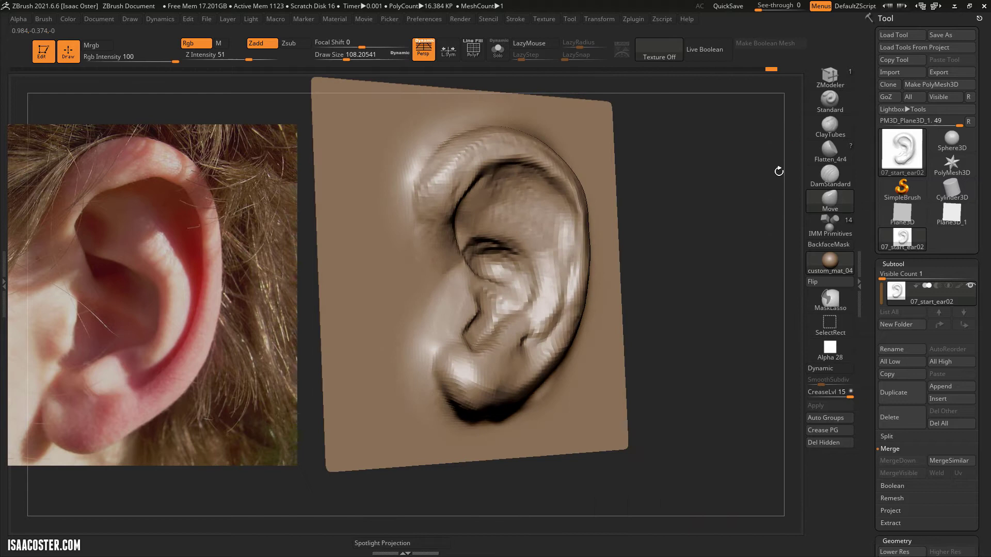
{"action": "left_click", "coordinate": [829, 126]}
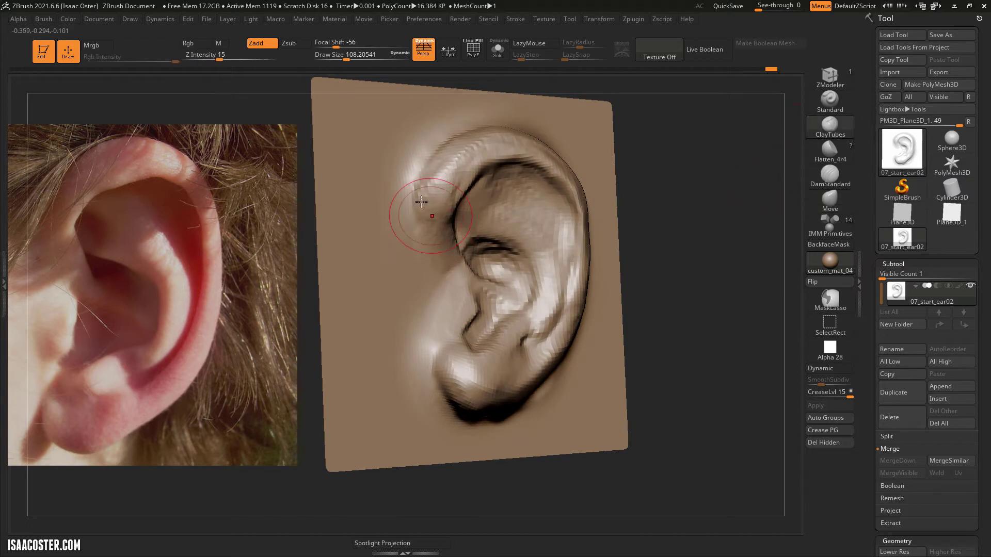
{"action": "mouse_move", "coordinate": [421, 186]}
{"action": "left_mouse_down"}
{"action": "mouse_move", "coordinate": [431, 181]}
{"action": "mouse_move", "coordinate": [402, 174]}
{"action": "mouse_move", "coordinate": [412, 196]}
{"action": "mouse_move", "coordinate": [403, 197]}
{"action": "left_mouse_up"}
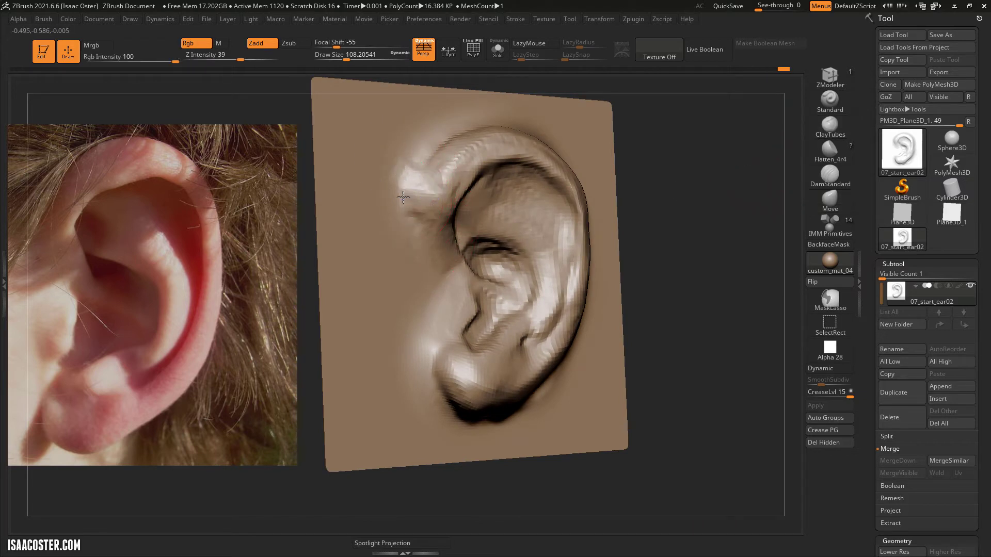
{"action": "left_click", "coordinate": [828, 149]}
{"action": "mouse_move", "coordinate": [410, 196]}
{"action": "left_mouse_down"}
{"action": "mouse_move", "coordinate": [413, 181]}
{"action": "mouse_move", "coordinate": [449, 170]}
{"action": "mouse_move", "coordinate": [410, 207]}
{"action": "mouse_move", "coordinate": [422, 208]}
{"action": "left_mouse_up"}
{"action": "left_click_drag", "start_coordinate": [693, 202], "coordinate": [671, 206], "text": "shift"}
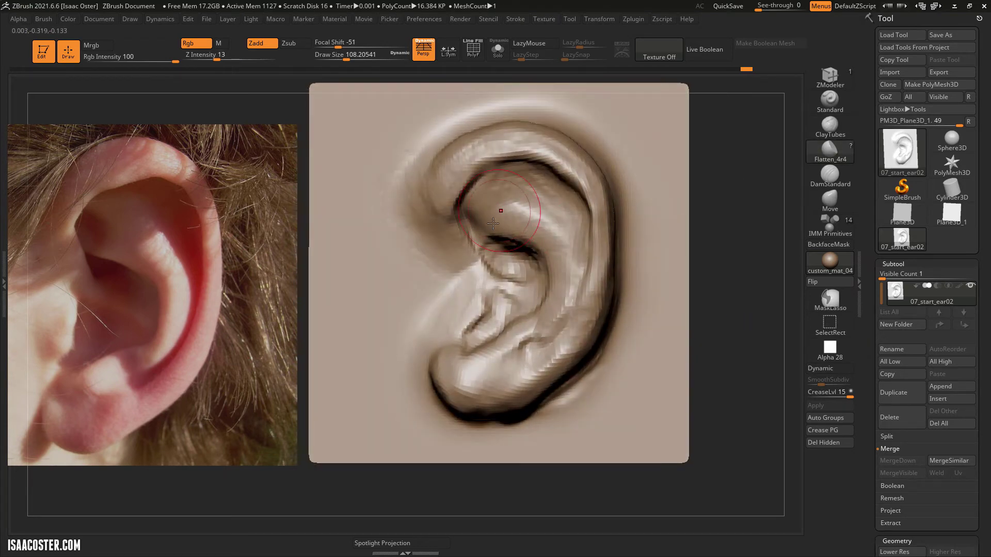
Subdivide the ear mesh once to reach SDiv 4
{"action": "left_click_drag", "start_coordinate": [738, 218], "coordinate": [738, 221]}
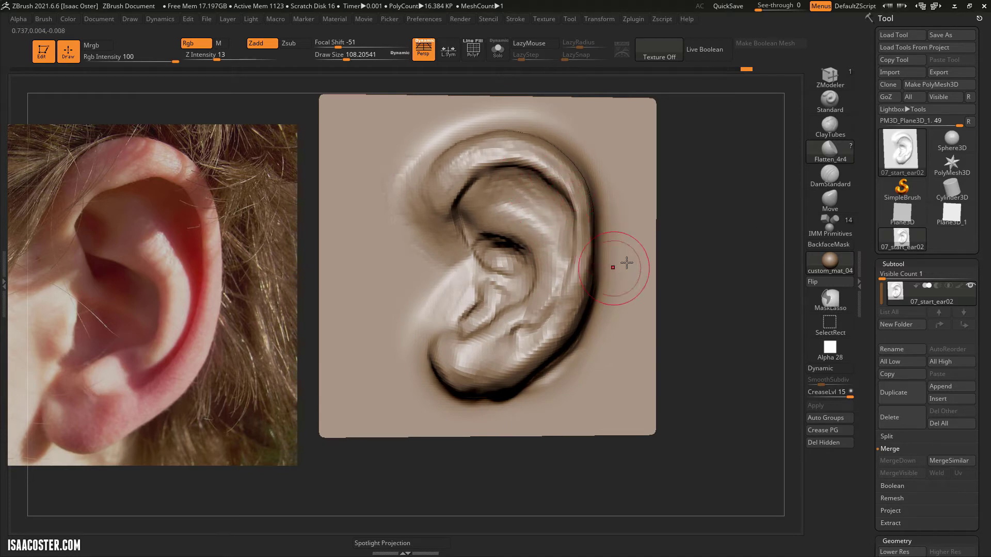
{"action": "left_click_drag", "start_coordinate": [869, 299], "coordinate": [869, 128]}
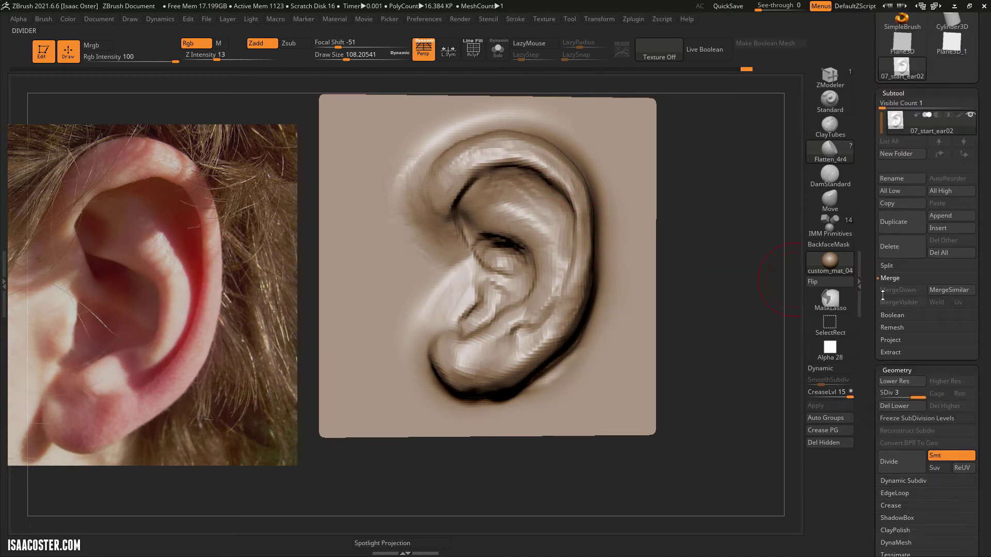
{"action": "key", "text": "ctrl+d"}
{"action": "left_click_drag", "start_coordinate": [731, 256], "coordinate": [735, 254], "text": "shift"}
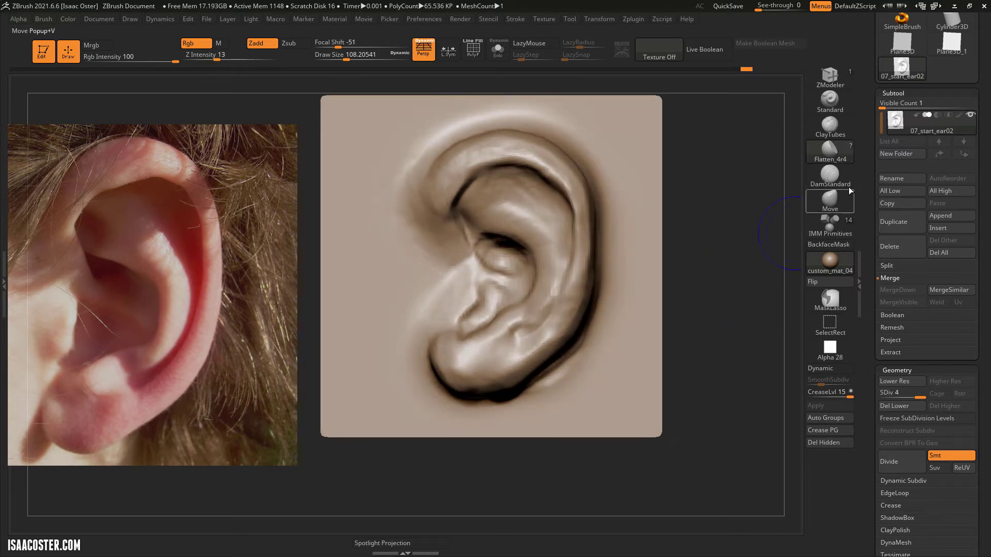
{"action": "left_click_drag", "start_coordinate": [866, 140], "coordinate": [890, 204]}
{"action": "mouse_move", "coordinate": [897, 270]}
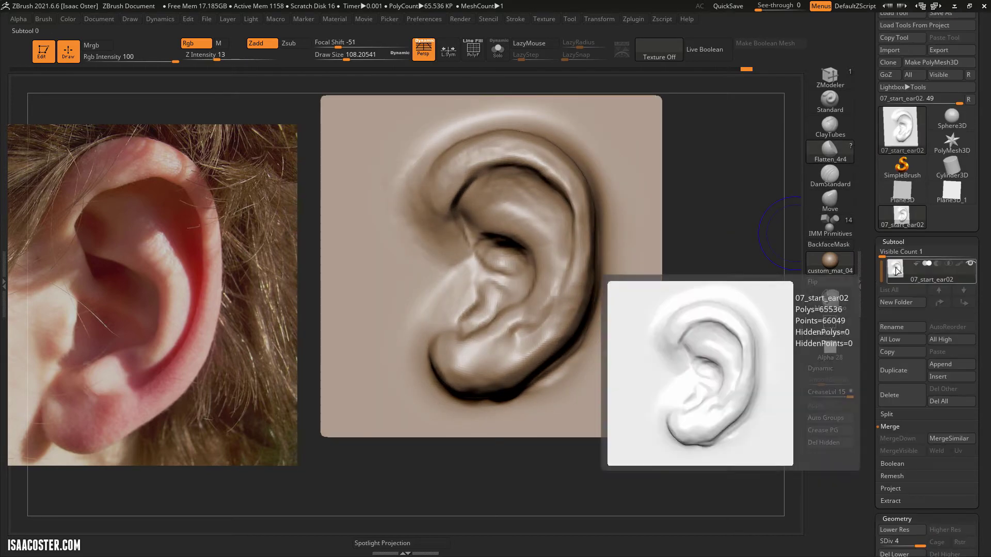
Define a line down the back side of the helix toward the earlobe with DamStandard at a draw size of about 108
{"action": "mouse_move", "coordinate": [777, 222]}
{"action": "left_mouse_down"}
{"action": "mouse_move", "coordinate": [752, 215]}
{"action": "mouse_move", "coordinate": [735, 239]}
{"action": "mouse_move", "coordinate": [730, 222]}
{"action": "mouse_move", "coordinate": [694, 206]}
{"action": "mouse_move", "coordinate": [622, 233]}
{"action": "mouse_move", "coordinate": [751, 223]}
{"action": "mouse_move", "coordinate": [739, 233]}
{"action": "mouse_move", "coordinate": [731, 283]}
{"action": "mouse_move", "coordinate": [697, 282]}
{"action": "left_mouse_up"}
{"action": "left_click", "coordinate": [830, 176]}
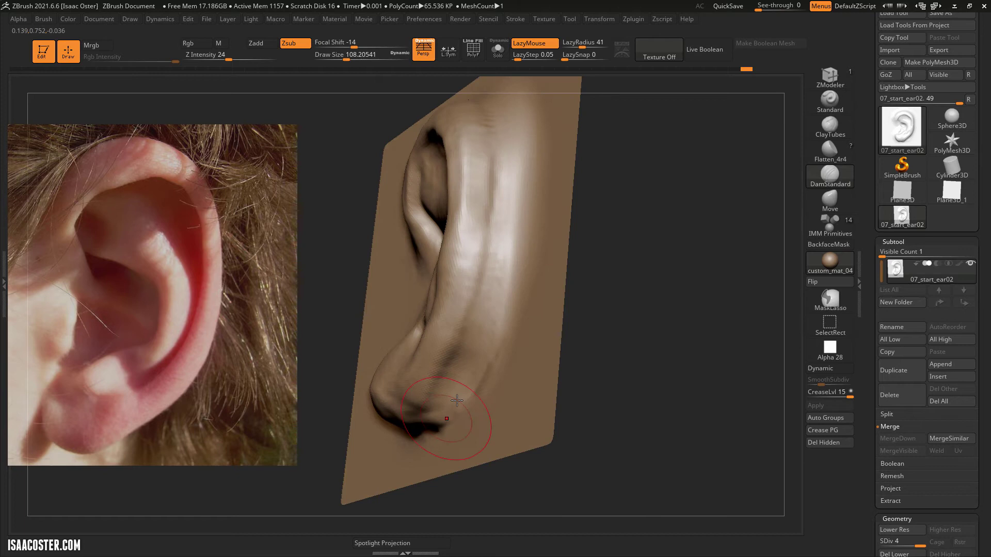
{"action": "left_click_drag", "start_coordinate": [635, 274], "coordinate": [588, 298]}
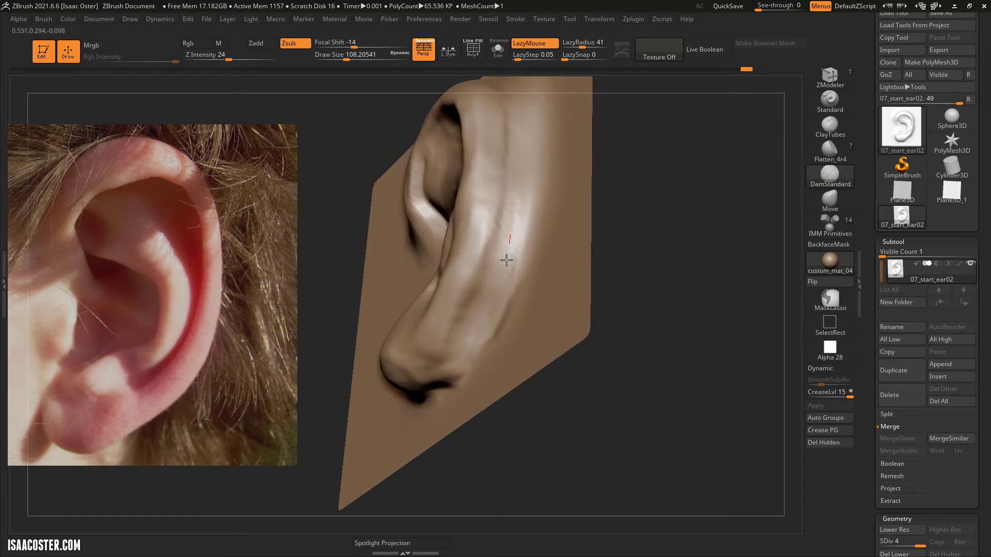
{"action": "mouse_move", "coordinate": [506, 259]}
{"action": "left_mouse_down"}
{"action": "mouse_move", "coordinate": [434, 405]}
{"action": "mouse_move", "coordinate": [498, 266]}
{"action": "mouse_move", "coordinate": [437, 398]}
{"action": "left_mouse_up"}
{"action": "left_click_drag", "start_coordinate": [542, 447], "coordinate": [513, 384]}
{"action": "left_click_drag", "start_coordinate": [523, 175], "coordinate": [527, 150]}
{"action": "left_click_drag", "start_coordinate": [652, 181], "coordinate": [669, 237]}
{"action": "mouse_move", "coordinate": [536, 160]}
{"action": "left_mouse_down"}
{"action": "mouse_move", "coordinate": [531, 107]}
{"action": "mouse_move", "coordinate": [532, 205]}
{"action": "left_mouse_up"}
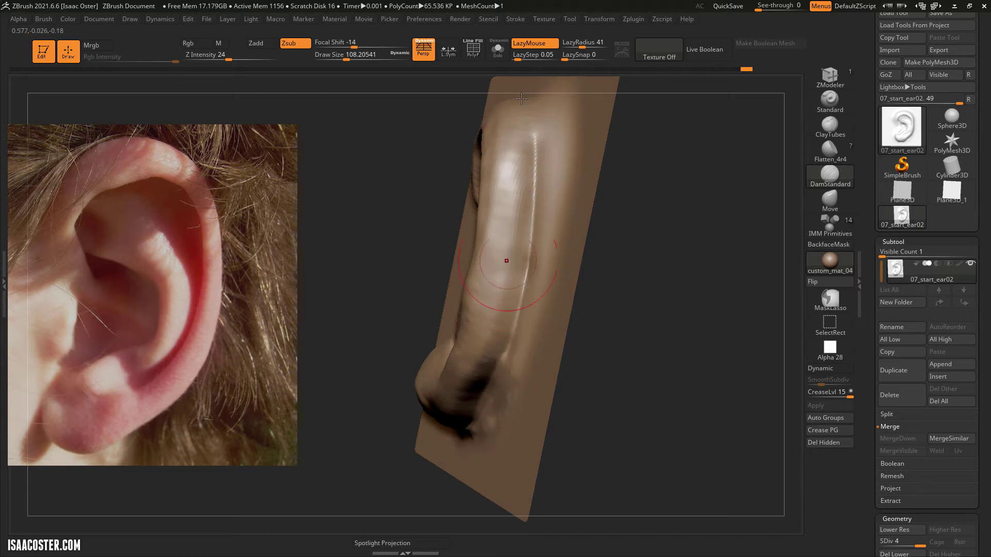
Sharpen the outer edge along the upper back of the helix with DamStandard, working from several angles
{"action": "left_click_drag", "start_coordinate": [675, 191], "coordinate": [621, 173]}
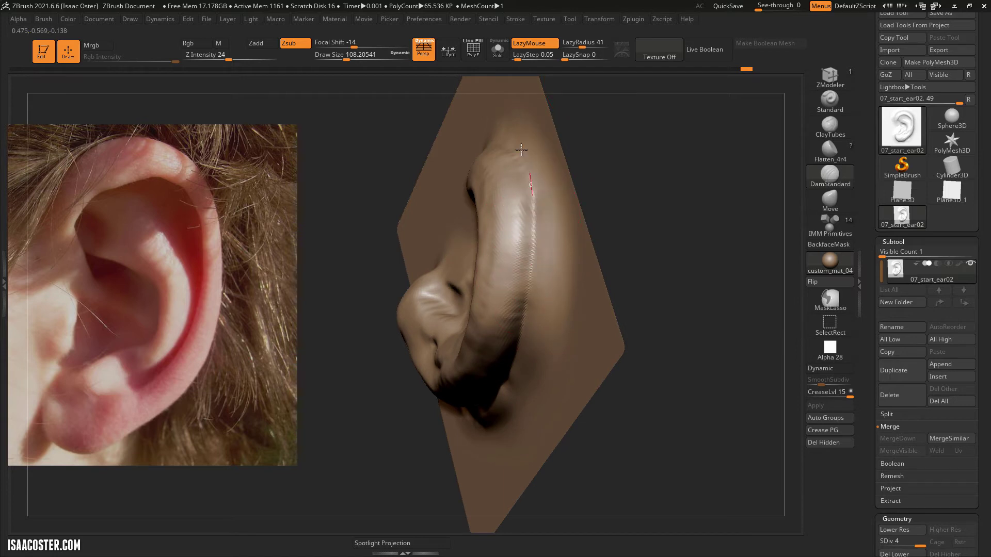
{"action": "left_click_drag", "start_coordinate": [522, 149], "coordinate": [535, 262]}
{"action": "left_click_drag", "start_coordinate": [653, 451], "coordinate": [713, 429]}
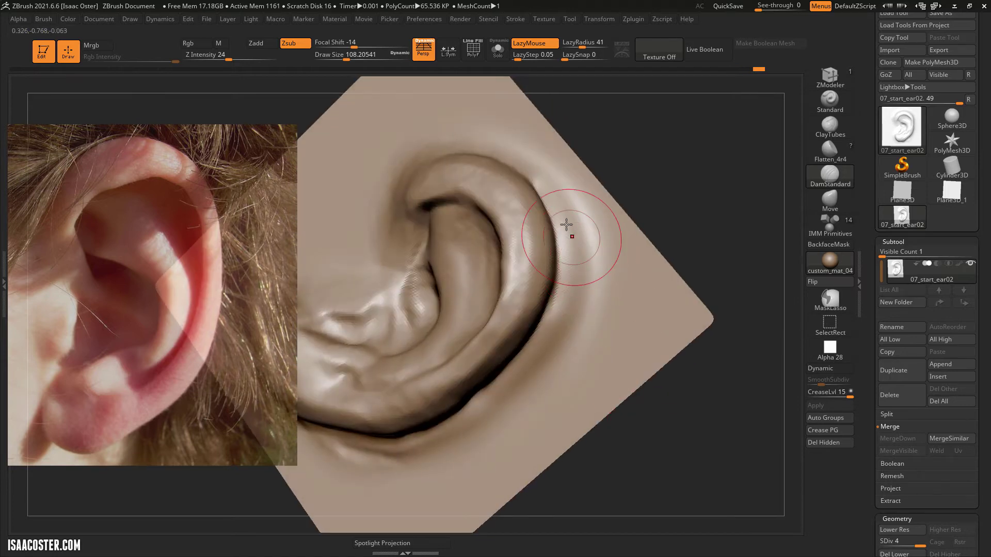
{"action": "left_click_drag", "start_coordinate": [571, 234], "coordinate": [575, 215]}
{"action": "left_click_drag", "start_coordinate": [682, 219], "coordinate": [661, 196], "text": "shift"}
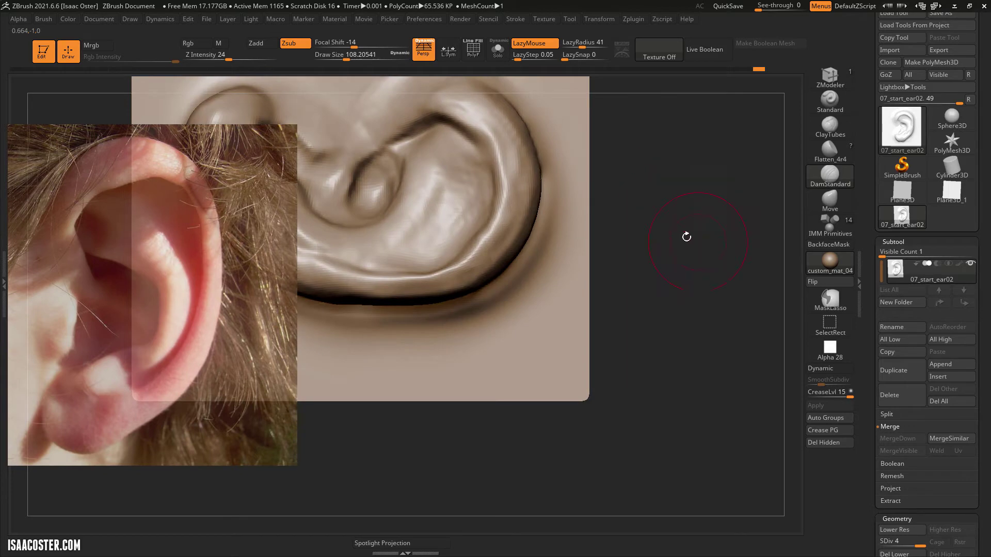
{"action": "left_click_drag", "start_coordinate": [687, 237], "coordinate": [655, 232]}
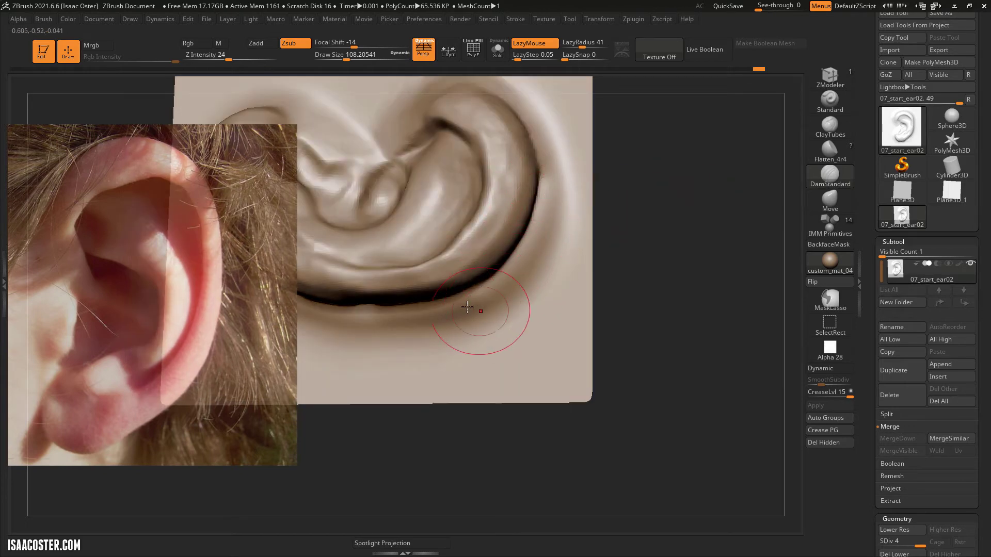
{"action": "mouse_move", "coordinate": [684, 271]}
{"action": "left_mouse_down"}
{"action": "mouse_move", "coordinate": [666, 328]}
{"action": "mouse_move", "coordinate": [607, 265]}
{"action": "left_mouse_up"}
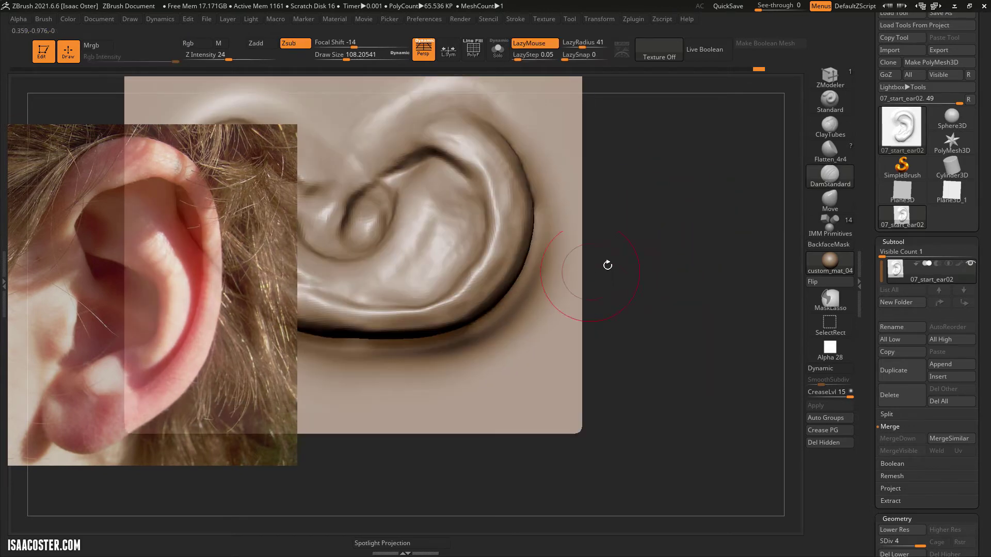
Build up the skin behind the outer helix, from the top of the ear down the back, with ClayTubes at draw size about 68
{"action": "mouse_move", "coordinate": [648, 358]}
{"action": "left_mouse_down"}
{"action": "mouse_move", "coordinate": [712, 336]}
{"action": "mouse_move", "coordinate": [699, 263]}
{"action": "mouse_move", "coordinate": [677, 325]}
{"action": "mouse_move", "coordinate": [712, 400]}
{"action": "mouse_move", "coordinate": [692, 349]}
{"action": "left_mouse_up"}
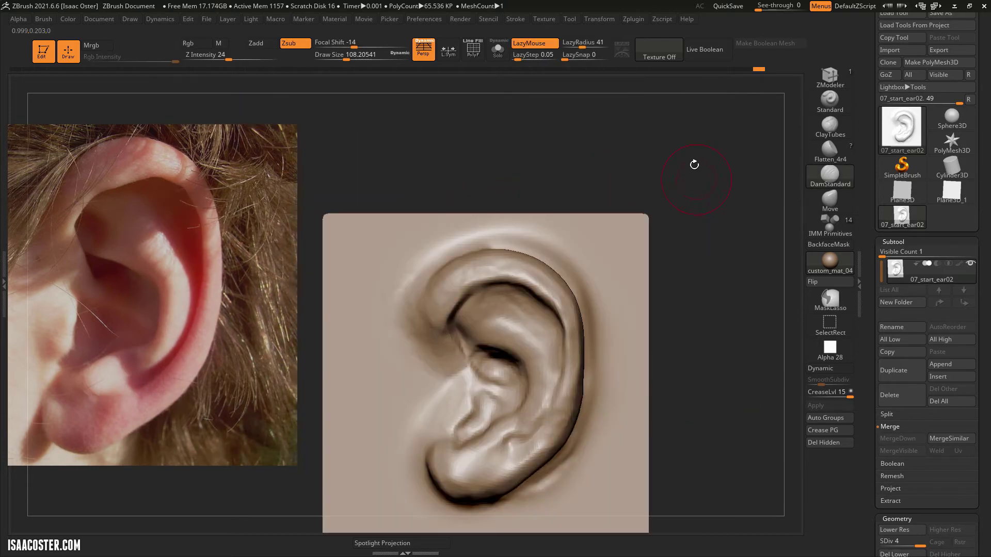
{"action": "mouse_move", "coordinate": [695, 163]}
{"action": "left_mouse_down", "text": "alt"}
{"action": "mouse_move", "coordinate": [639, 146]}
{"action": "mouse_move", "coordinate": [763, 129]}
{"action": "left_mouse_up", "text": "alt"}
{"action": "left_click", "coordinate": [840, 135]}
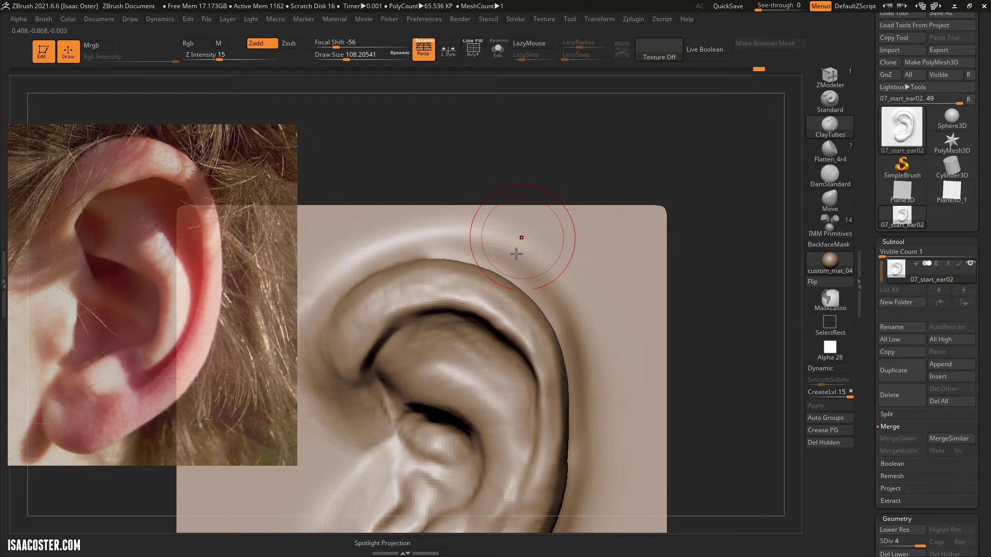
{"action": "left_click_drag", "start_coordinate": [531, 280], "coordinate": [478, 254], "text": "alt"}
{"action": "mouse_move", "coordinate": [488, 261]}
{"action": "left_mouse_down", "text": "alt"}
{"action": "mouse_move", "coordinate": [554, 278]}
{"action": "mouse_move", "coordinate": [566, 341]}
{"action": "left_mouse_up", "text": "alt"}
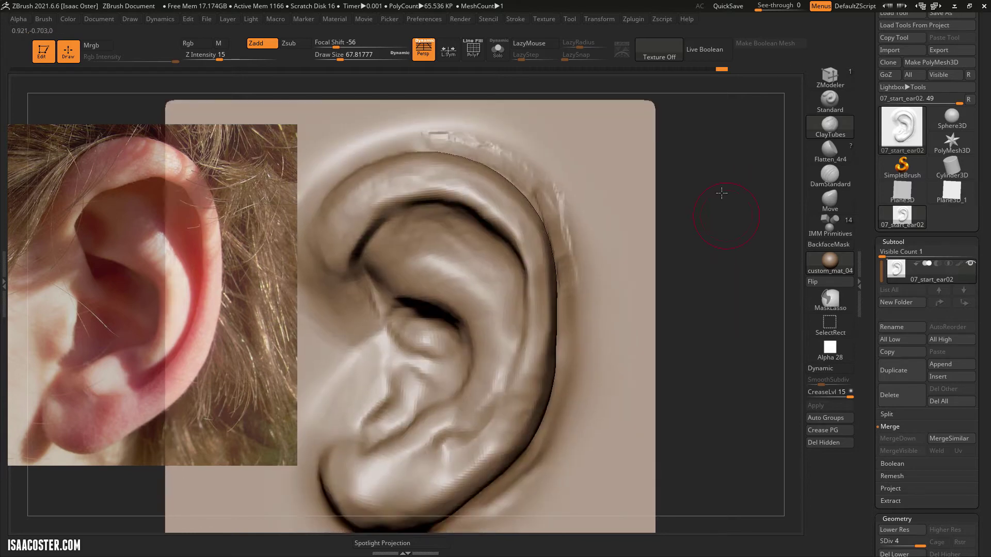
{"action": "left_click_drag", "start_coordinate": [721, 193], "coordinate": [689, 198]}
{"action": "mouse_move", "coordinate": [556, 274]}
{"action": "left_mouse_down"}
{"action": "mouse_move", "coordinate": [556, 384]}
{"action": "mouse_move", "coordinate": [522, 459]}
{"action": "left_mouse_up"}
{"action": "mouse_move", "coordinate": [743, 408]}
{"action": "left_mouse_down", "text": "shift"}
{"action": "mouse_move", "coordinate": [767, 404]}
{"action": "mouse_move", "coordinate": [779, 367]}
{"action": "mouse_move", "coordinate": [752, 326]}
{"action": "mouse_move", "coordinate": [774, 230]}
{"action": "mouse_move", "coordinate": [761, 256]}
{"action": "left_mouse_up", "text": "shift"}
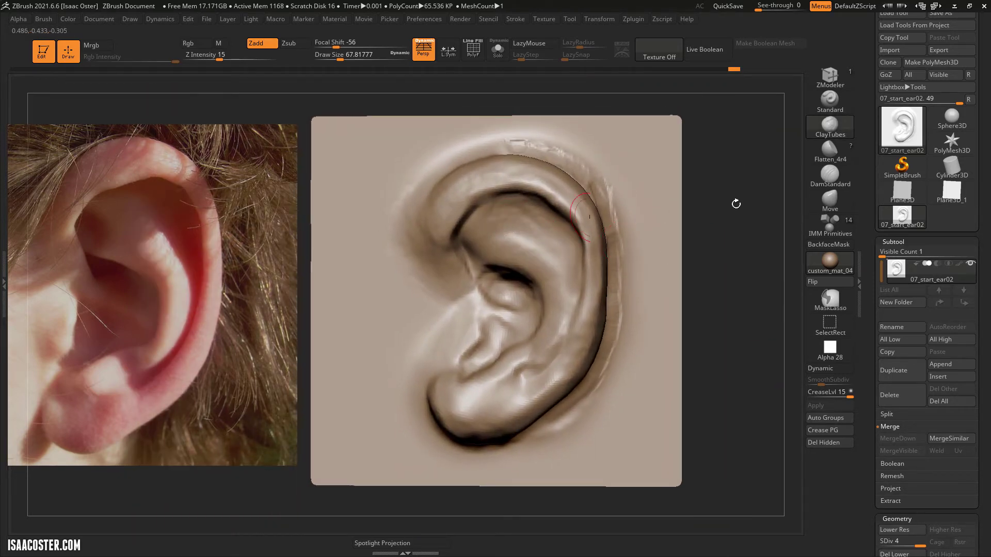
Shape the front end of the triangular fossa and the upper concha beneath the lower crus with ClayTubes at draw size about 68
{"action": "left_click_drag", "start_coordinate": [736, 203], "coordinate": [704, 221], "text": "alt"}
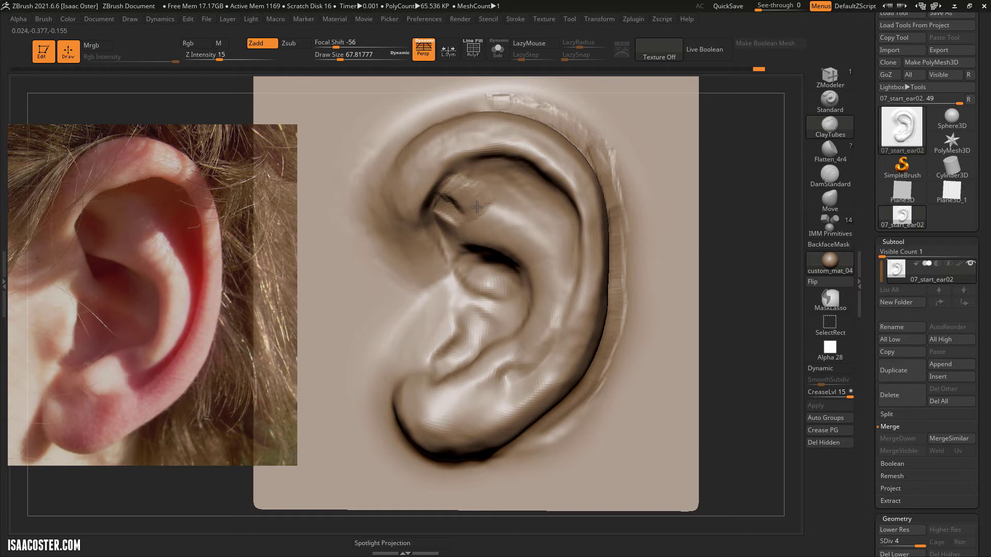
{"action": "left_click_drag", "start_coordinate": [756, 186], "coordinate": [774, 175]}
{"action": "left_click_drag", "start_coordinate": [445, 219], "coordinate": [444, 228]}
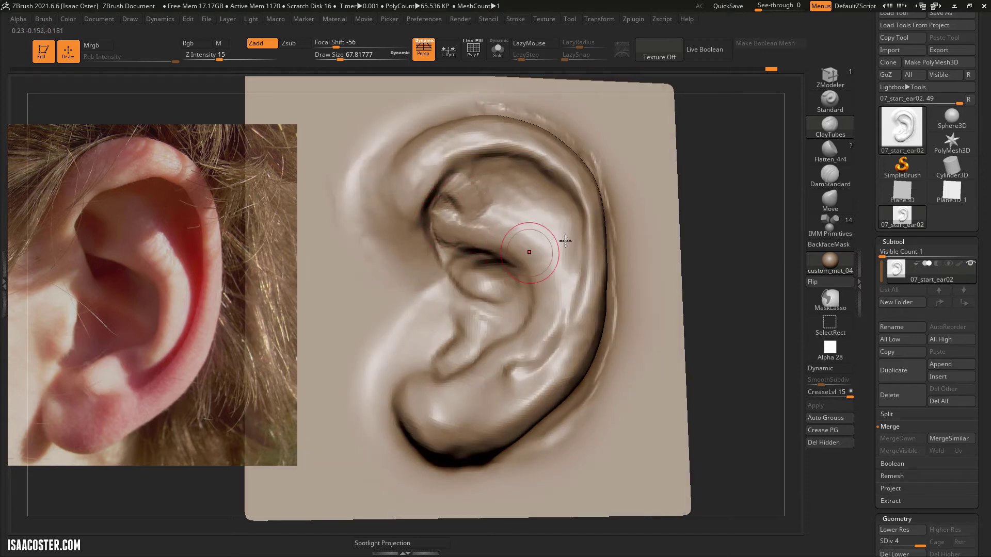
{"action": "left_click_drag", "start_coordinate": [488, 256], "coordinate": [475, 264]}
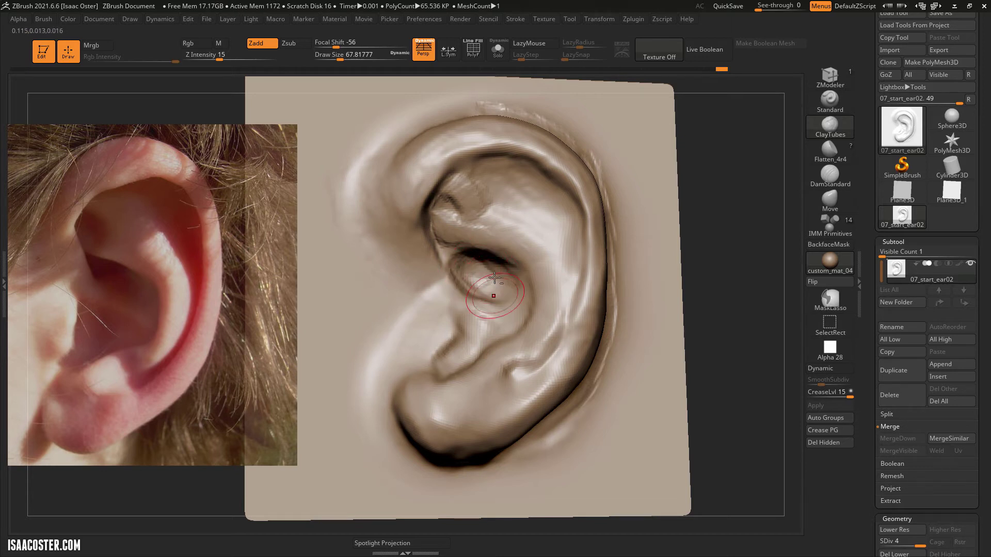
{"action": "mouse_move", "coordinate": [508, 296]}
{"action": "left_mouse_down"}
{"action": "mouse_move", "coordinate": [514, 283]}
{"action": "mouse_move", "coordinate": [517, 292]}
{"action": "left_mouse_up"}
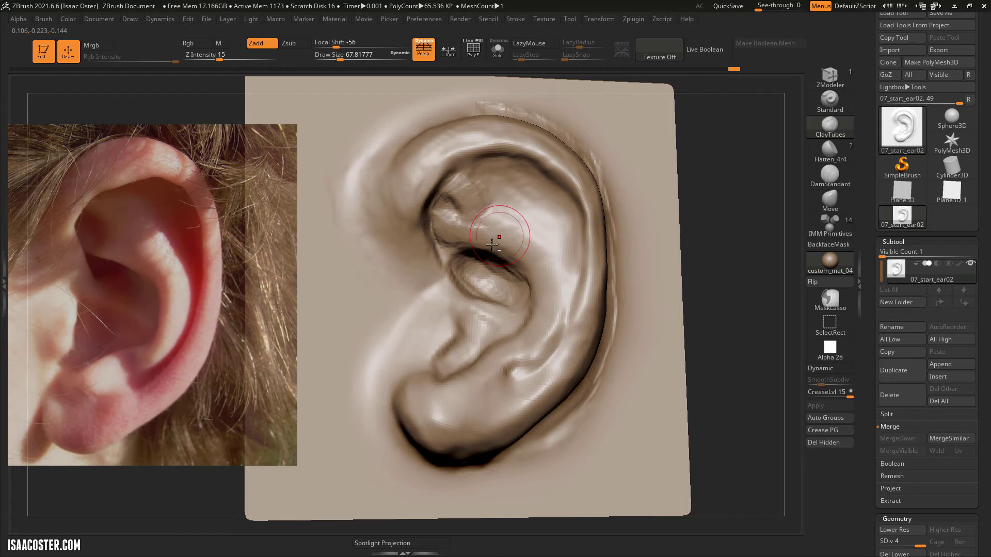
Add volume along the antihelix, from the lower crus down its curve beside the concha, with ClayTubes at draw size about 68
{"action": "mouse_move", "coordinate": [505, 231]}
{"action": "left_mouse_down"}
{"action": "mouse_move", "coordinate": [540, 252]}
{"action": "mouse_move", "coordinate": [557, 281]}
{"action": "left_mouse_up"}
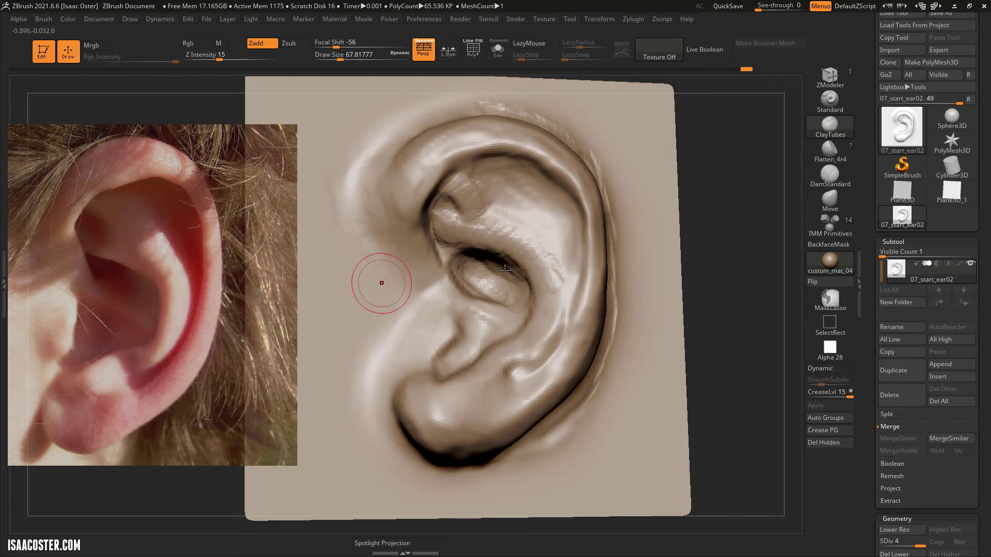
{"action": "mouse_move", "coordinate": [713, 249]}
{"action": "left_mouse_down"}
{"action": "mouse_move", "coordinate": [725, 250]}
{"action": "mouse_move", "coordinate": [524, 299]}
{"action": "left_mouse_up"}
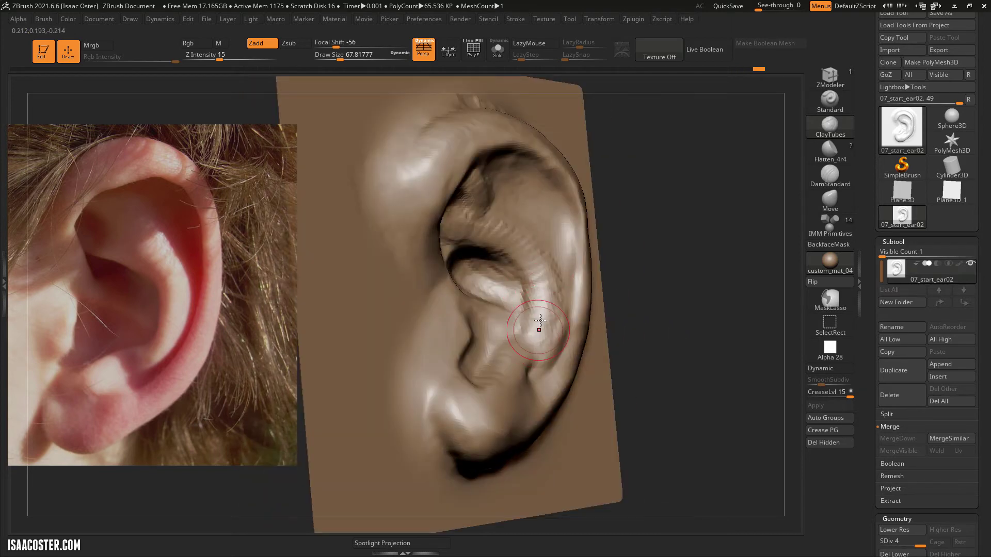
{"action": "left_click_drag", "start_coordinate": [538, 283], "coordinate": [508, 231]}
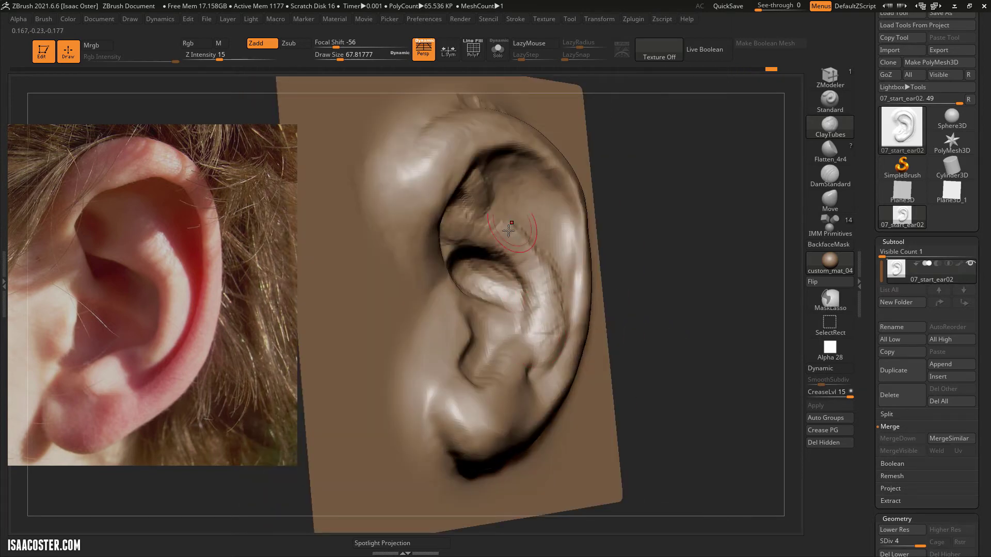
{"action": "left_click_drag", "start_coordinate": [677, 170], "coordinate": [510, 227]}
{"action": "left_click_drag", "start_coordinate": [647, 214], "coordinate": [514, 199]}
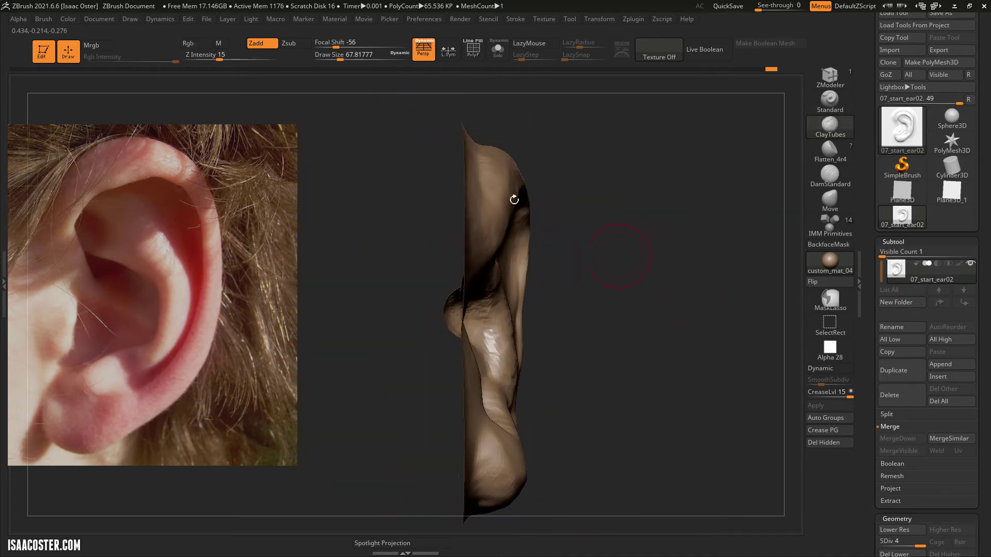
Carve a crease behind the upper front of the helix where it meets the head with DamStandard at draw size about 68
{"action": "left_click", "coordinate": [839, 187]}
{"action": "left_click_drag", "start_coordinate": [701, 177], "coordinate": [659, 222]}
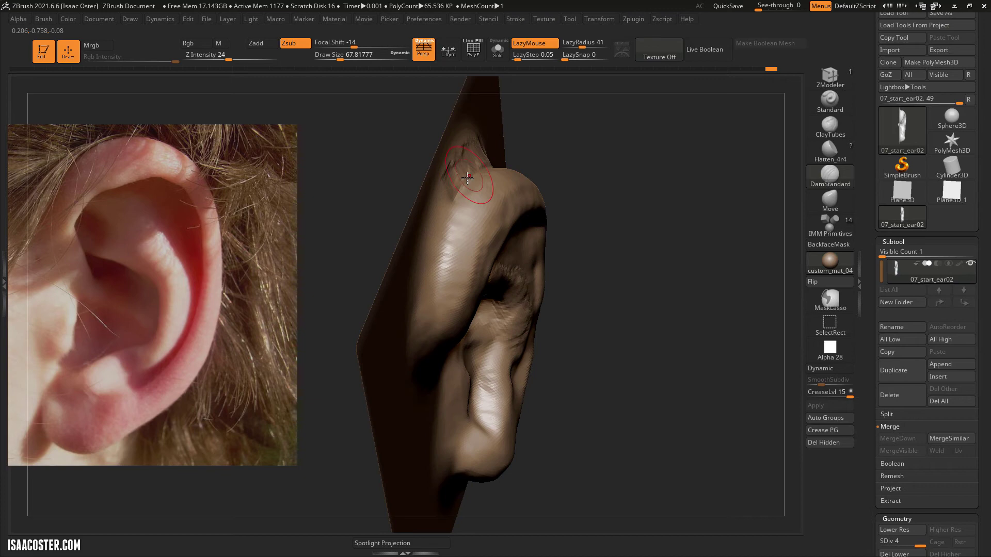
{"action": "mouse_move", "coordinate": [444, 235]}
{"action": "left_mouse_down"}
{"action": "mouse_move", "coordinate": [437, 307]}
{"action": "mouse_move", "coordinate": [476, 168]}
{"action": "left_mouse_up"}
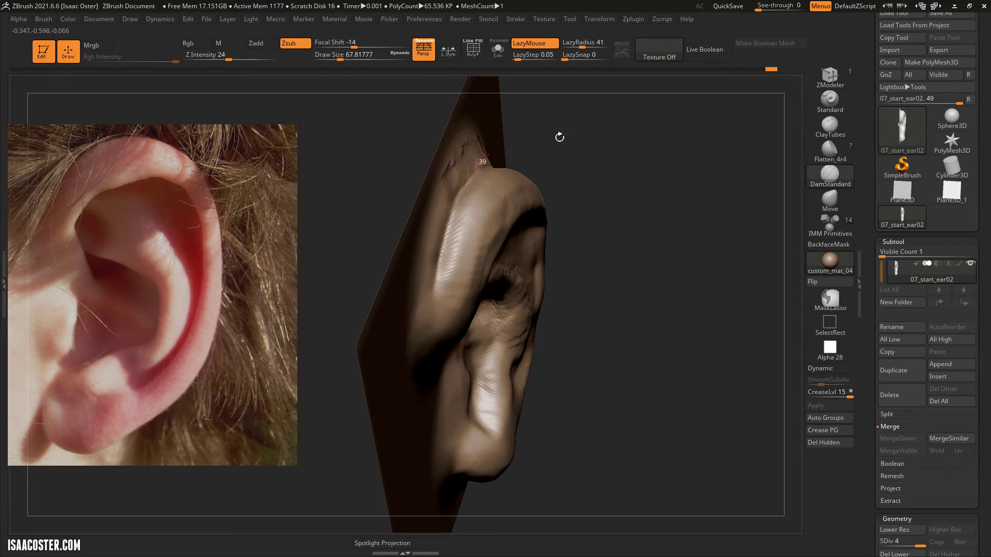
{"action": "mouse_move", "coordinate": [627, 125]}
{"action": "left_mouse_down"}
{"action": "mouse_move", "coordinate": [640, 151]}
{"action": "mouse_move", "coordinate": [584, 168]}
{"action": "mouse_move", "coordinate": [608, 186]}
{"action": "mouse_move", "coordinate": [597, 231]}
{"action": "mouse_move", "coordinate": [577, 226]}
{"action": "mouse_move", "coordinate": [597, 263]}
{"action": "left_mouse_up"}
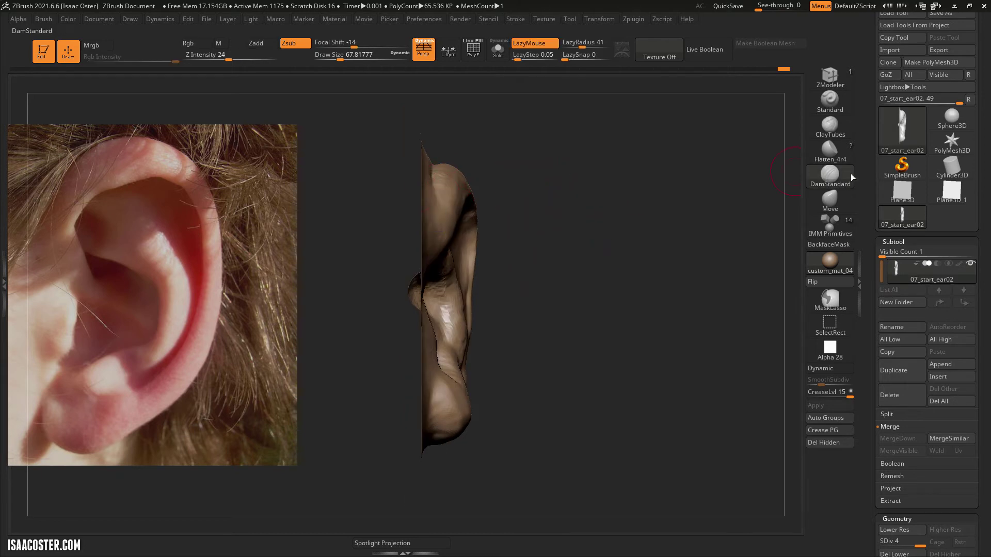
Try to pull the upper helix outward in side profile with Move at draw size about 177
{"action": "left_click", "coordinate": [830, 199]}
{"action": "key", "text": "s"}
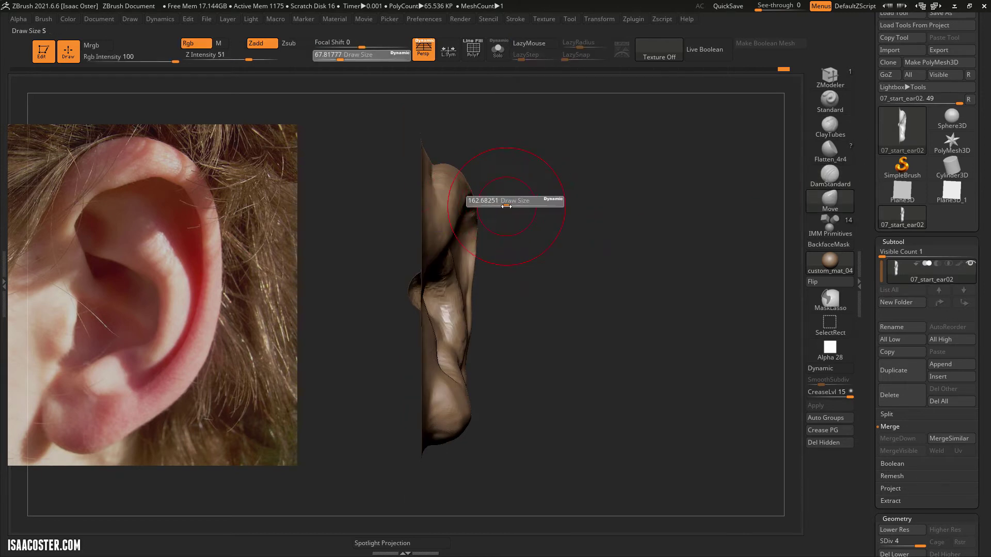
{"action": "left_click_drag", "start_coordinate": [506, 206], "coordinate": [512, 206]}
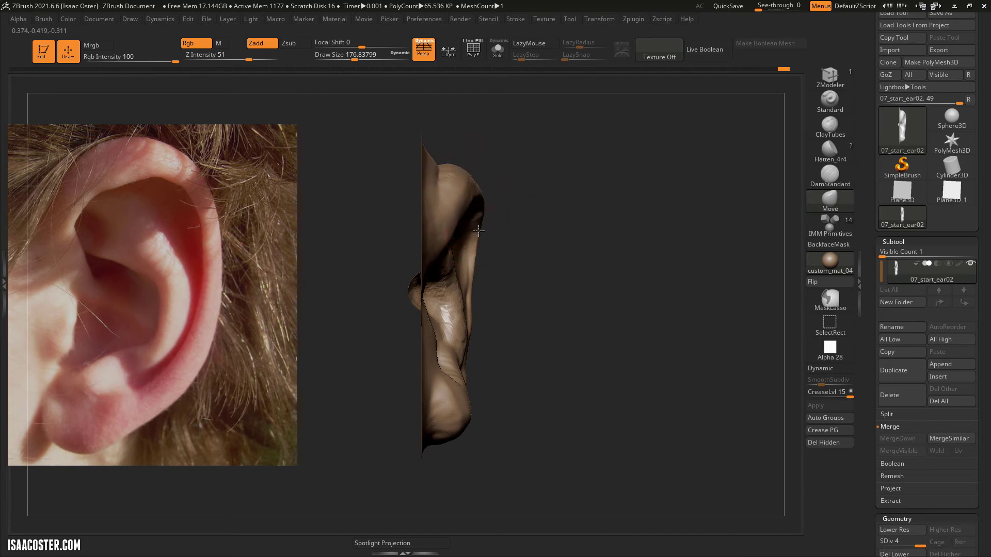
{"action": "left_click_drag", "start_coordinate": [478, 231], "coordinate": [612, 248]}
{"action": "key", "text": "ctrl"}
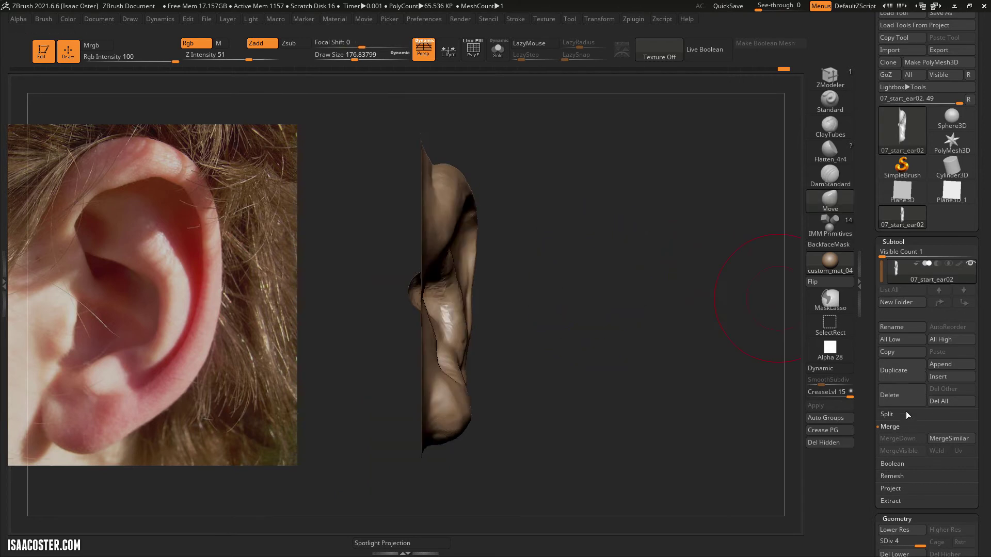
Lower the ear mesh to SDiv 2 and pull the upper helix outward in side profile with Move at draw size about 192
{"action": "scroll", "coordinate": [907, 415], "scroll_direction": "down", "scroll_amount": 2}
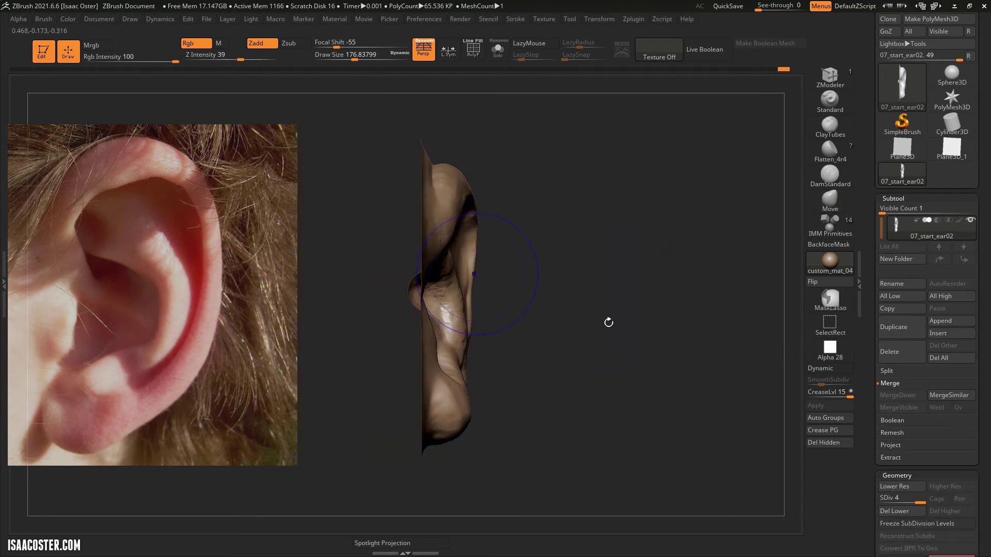
{"action": "scroll", "coordinate": [901, 418], "scroll_direction": "down", "scroll_amount": 5}
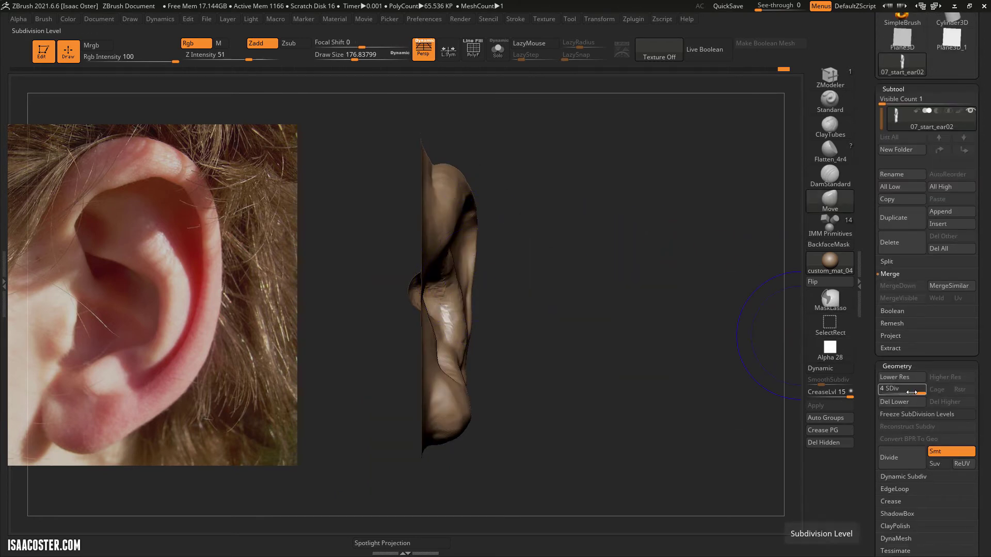
{"action": "left_click", "coordinate": [895, 377]}
{"action": "left_click", "coordinate": [895, 377]}
{"action": "key", "text": "s"}
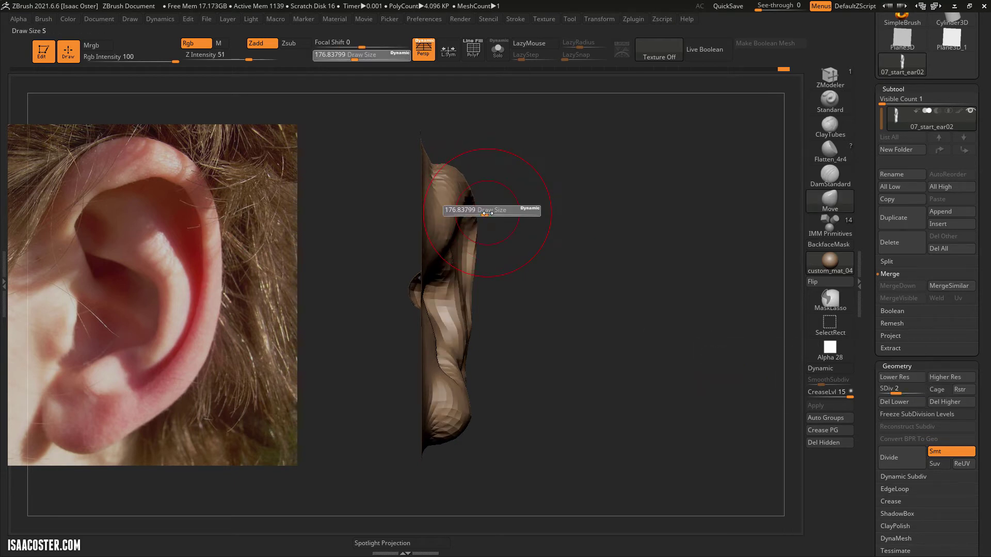
{"action": "left_click_drag", "start_coordinate": [490, 213], "coordinate": [467, 184]}
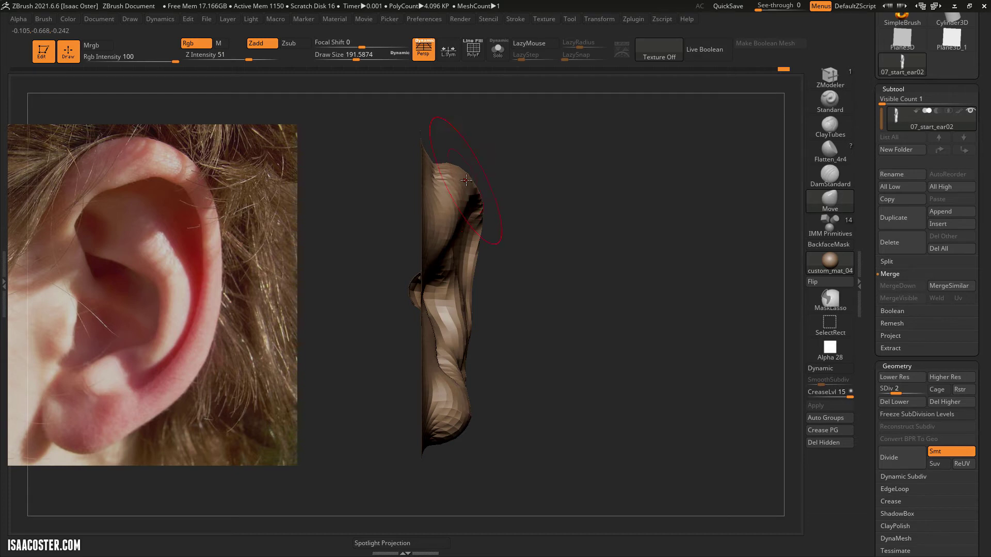
{"action": "mouse_move", "coordinate": [506, 213]}
{"action": "left_mouse_down"}
{"action": "mouse_move", "coordinate": [511, 225]}
{"action": "mouse_move", "coordinate": [488, 251]}
{"action": "mouse_move", "coordinate": [484, 281]}
{"action": "left_mouse_up"}
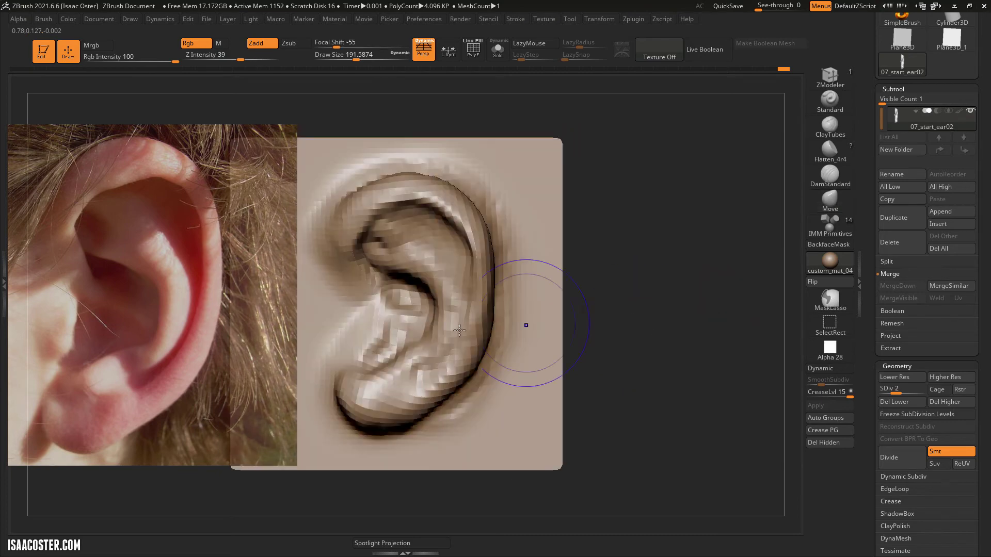
Return the ear mesh to SDiv 4, keeping Move as the active brush
{"action": "left_click_drag", "start_coordinate": [675, 330], "coordinate": [668, 338]}
{"action": "key", "text": "d"}
{"action": "key", "text": "d"}
{"action": "mouse_move", "coordinate": [639, 301]}
{"action": "left_mouse_down"}
{"action": "mouse_move", "coordinate": [694, 312]}
{"action": "mouse_move", "coordinate": [632, 305]}
{"action": "left_mouse_up"}
{"action": "key", "text": "b"}
{"action": "key", "text": "m"}
{"action": "key", "text": "v"}
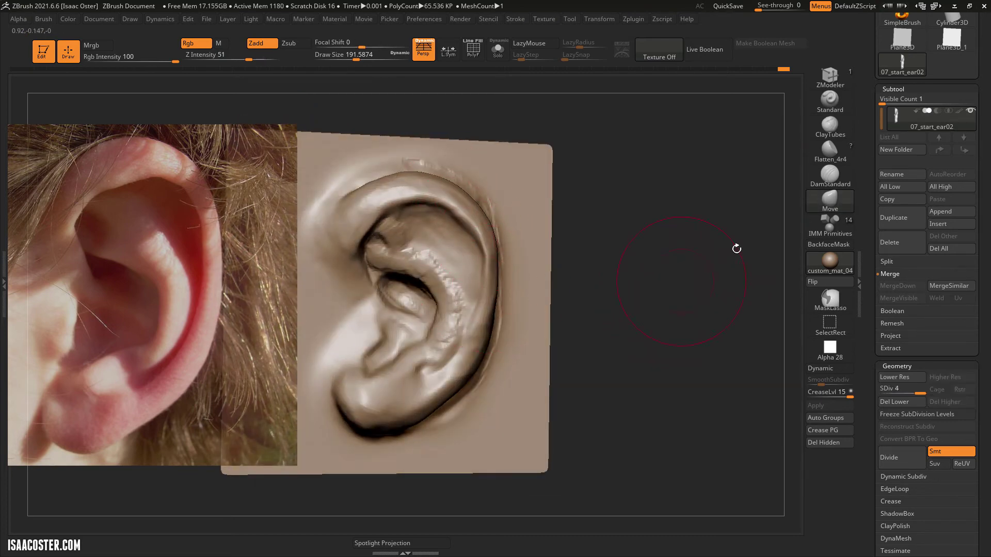
Fill the groove along the inner side of the back helix with ClayTubes at draw size about 94
{"action": "left_click", "coordinate": [830, 127]}
{"action": "mouse_move", "coordinate": [774, 164]}
{"action": "left_mouse_down"}
{"action": "mouse_move", "coordinate": [739, 243]}
{"action": "mouse_move", "coordinate": [698, 265]}
{"action": "left_mouse_up"}
{"action": "key", "text": "bracketleft"}
{"action": "key", "text": "bracketleft"}
{"action": "key", "text": "bracketleft"}
{"action": "key", "text": "bracketleft"}
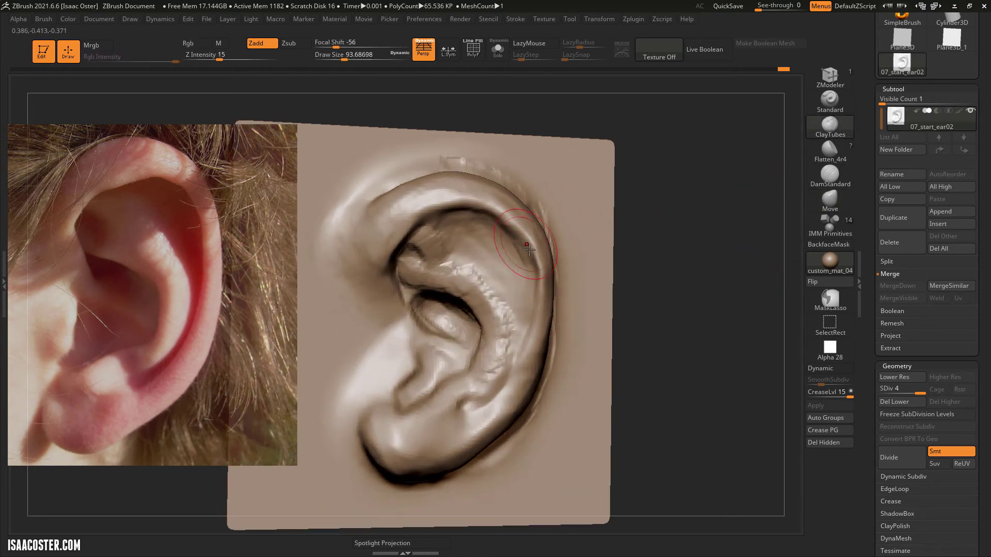
{"action": "mouse_move", "coordinate": [530, 261]}
{"action": "left_mouse_down"}
{"action": "mouse_move", "coordinate": [539, 307]}
{"action": "mouse_move", "coordinate": [527, 349]}
{"action": "left_mouse_up"}
{"action": "left_click_drag", "start_coordinate": [745, 225], "coordinate": [510, 271]}
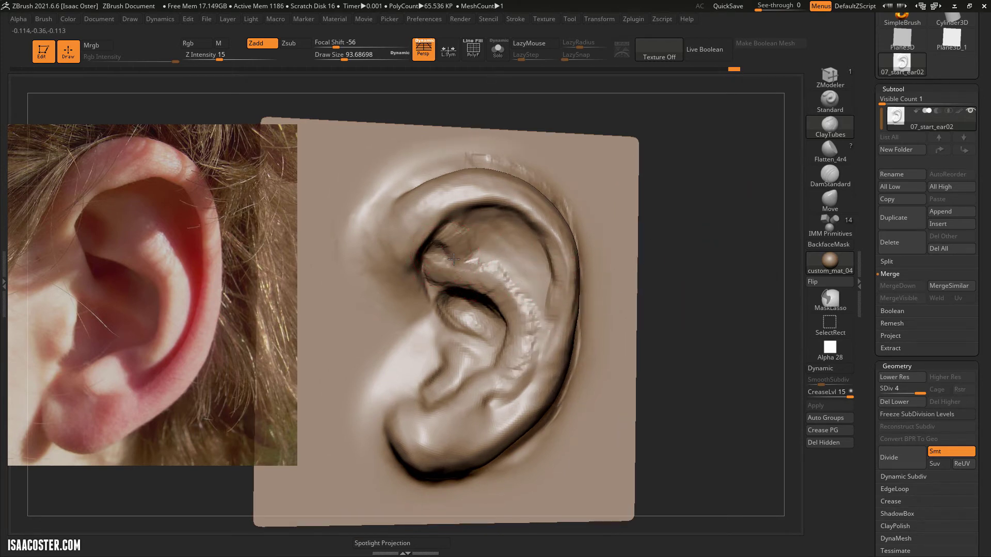
Build up the upper crus of the antihelix toward the antihelix body with ClayTubes, reducing the draw size to about 56
{"action": "mouse_move", "coordinate": [457, 238]}
{"action": "left_mouse_down"}
{"action": "mouse_move", "coordinate": [484, 261]}
{"action": "mouse_move", "coordinate": [457, 240]}
{"action": "mouse_move", "coordinate": [469, 254]}
{"action": "mouse_move", "coordinate": [464, 233]}
{"action": "mouse_move", "coordinate": [498, 255]}
{"action": "mouse_move", "coordinate": [529, 297]}
{"action": "left_mouse_up"}
{"action": "key", "text": "["}
{"action": "left_click_drag", "start_coordinate": [699, 284], "coordinate": [708, 308]}
{"action": "key", "text": "b"}
{"action": "key", "text": "c"}
{"action": "key", "text": "t"}
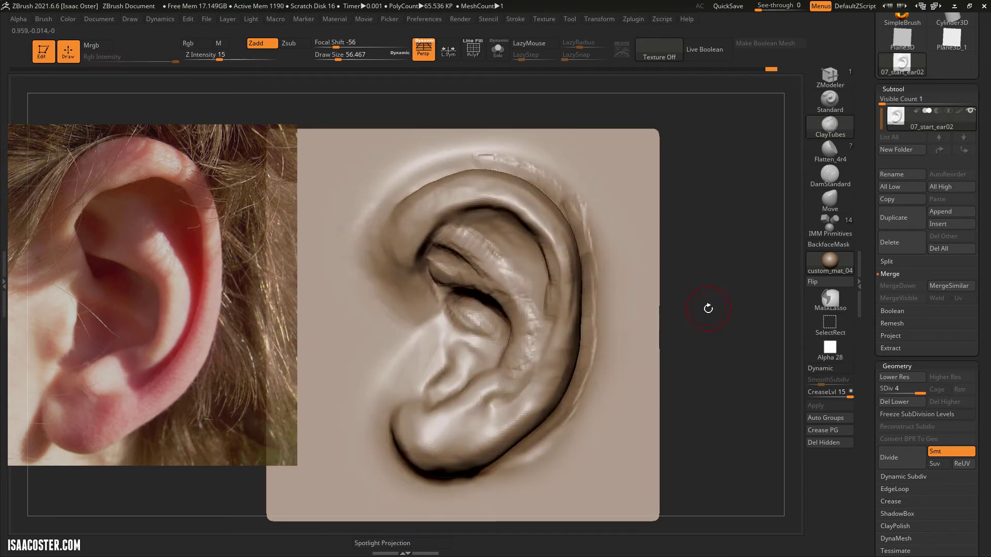
Adjust the lower antihelix edge along the back of the concha with Move at draw size about 104
{"action": "left_click", "coordinate": [832, 209]}
{"action": "left_click_drag", "start_coordinate": [755, 245], "coordinate": [777, 248], "text": "alt"}
{"action": "key", "text": "s"}
{"action": "key", "text": "s"}
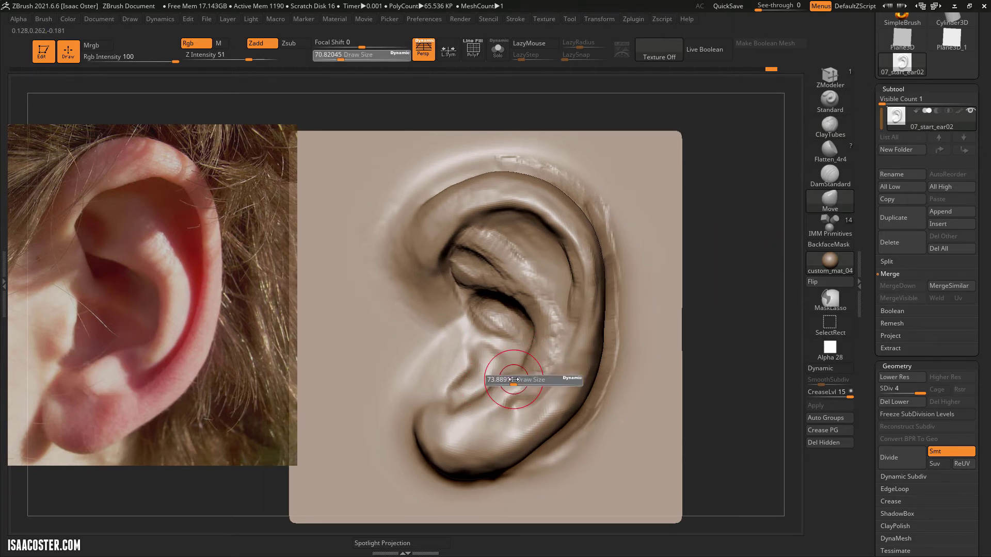
{"action": "mouse_move", "coordinate": [511, 380]}
{"action": "left_mouse_down"}
{"action": "mouse_move", "coordinate": [495, 401]}
{"action": "mouse_move", "coordinate": [479, 398]}
{"action": "mouse_move", "coordinate": [520, 400]}
{"action": "left_mouse_up"}
{"action": "key", "text": "s"}
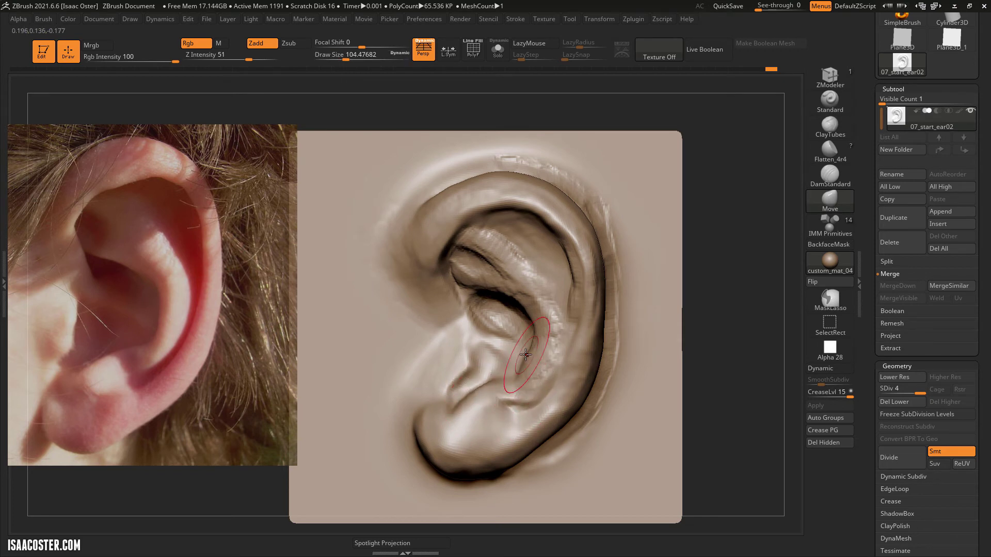
{"action": "left_click_drag", "start_coordinate": [526, 357], "coordinate": [532, 354]}
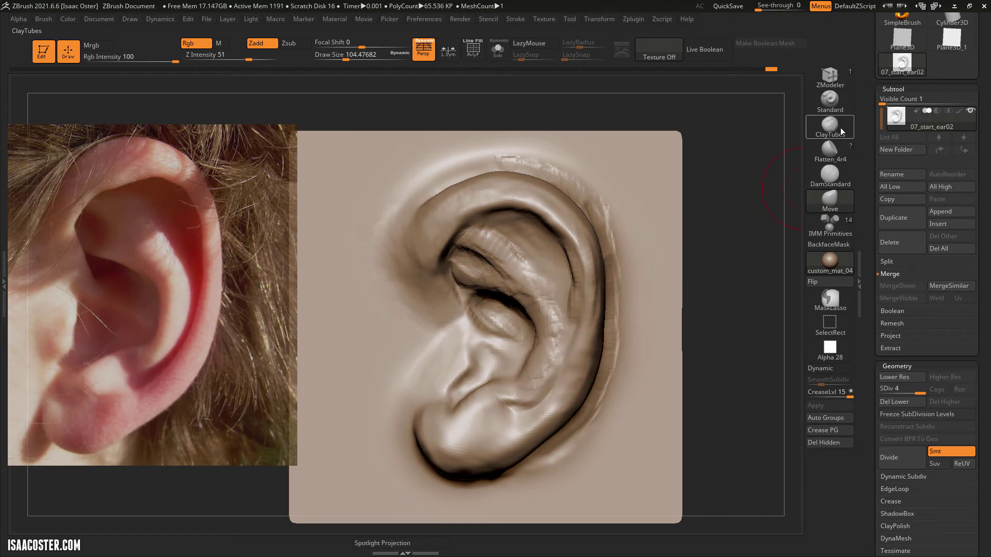
Level the clay strokes on the upper and lower crura and the antihelix with Flatten_4r4 at draw size about 62
{"action": "left_click", "coordinate": [829, 151]}
{"action": "key", "text": "s"}
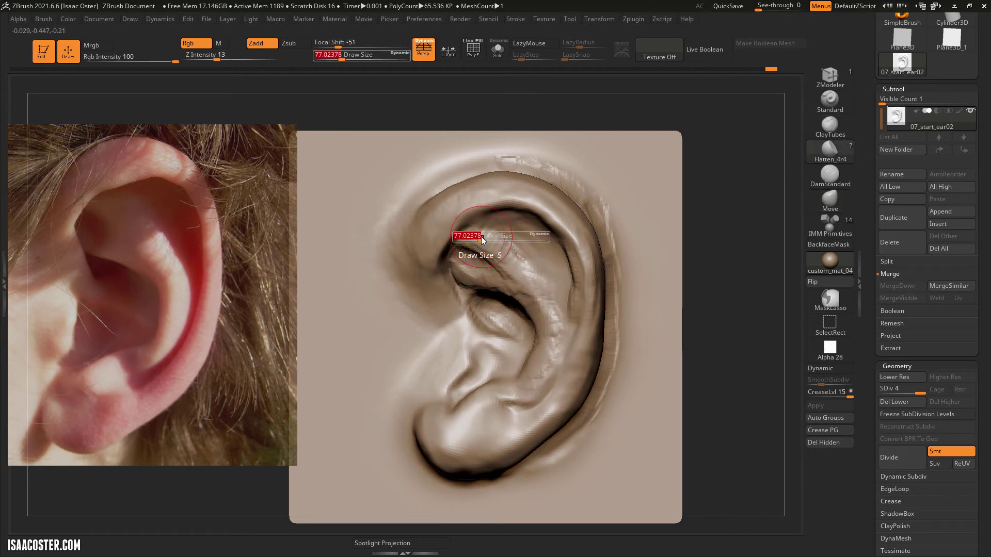
{"action": "left_click_drag", "start_coordinate": [482, 240], "coordinate": [472, 229]}
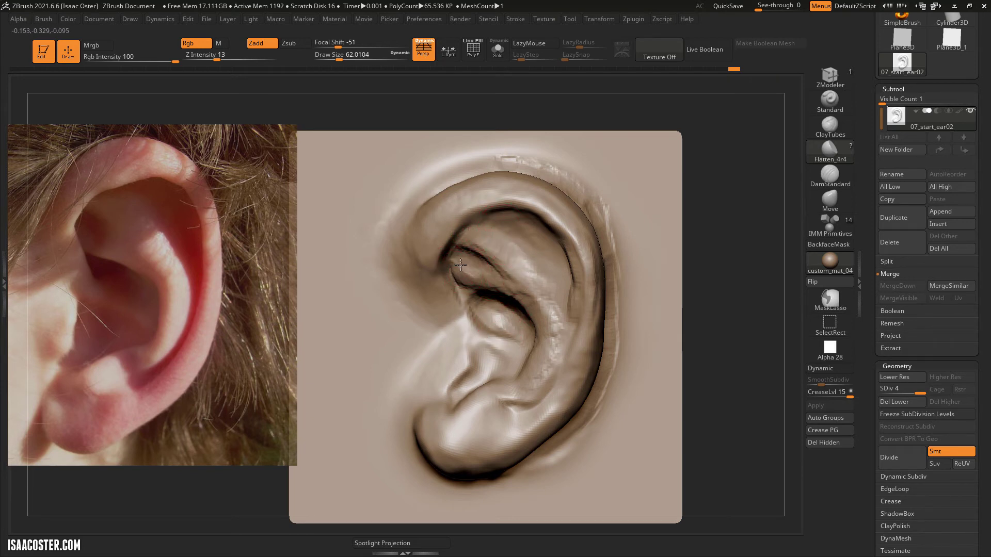
{"action": "left_click_drag", "start_coordinate": [779, 250], "coordinate": [655, 203]}
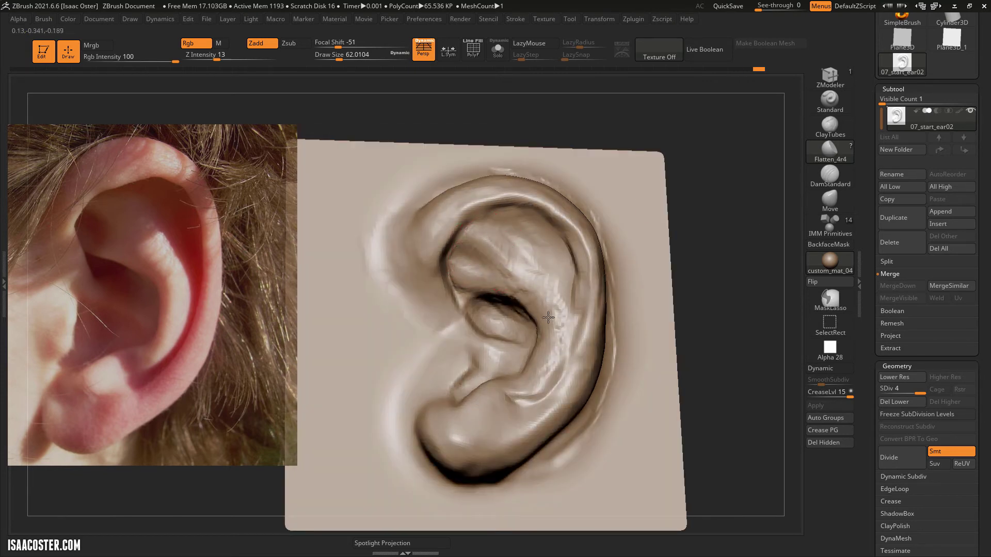
{"action": "mouse_move", "coordinate": [548, 317]}
{"action": "left_mouse_down"}
{"action": "mouse_move", "coordinate": [555, 356]}
{"action": "mouse_move", "coordinate": [531, 394]}
{"action": "mouse_move", "coordinate": [549, 369]}
{"action": "left_mouse_up"}
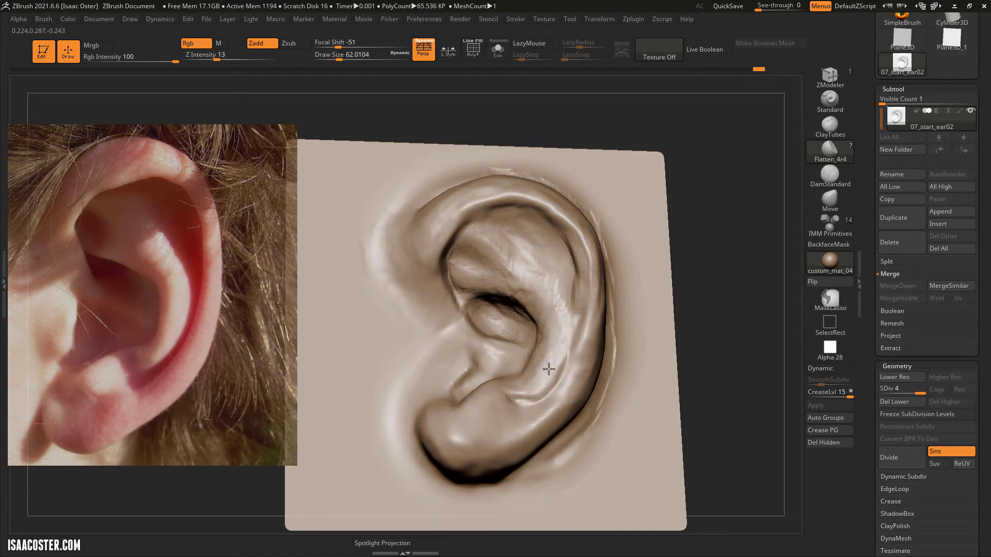
{"action": "left_click_drag", "start_coordinate": [754, 273], "coordinate": [739, 284]}
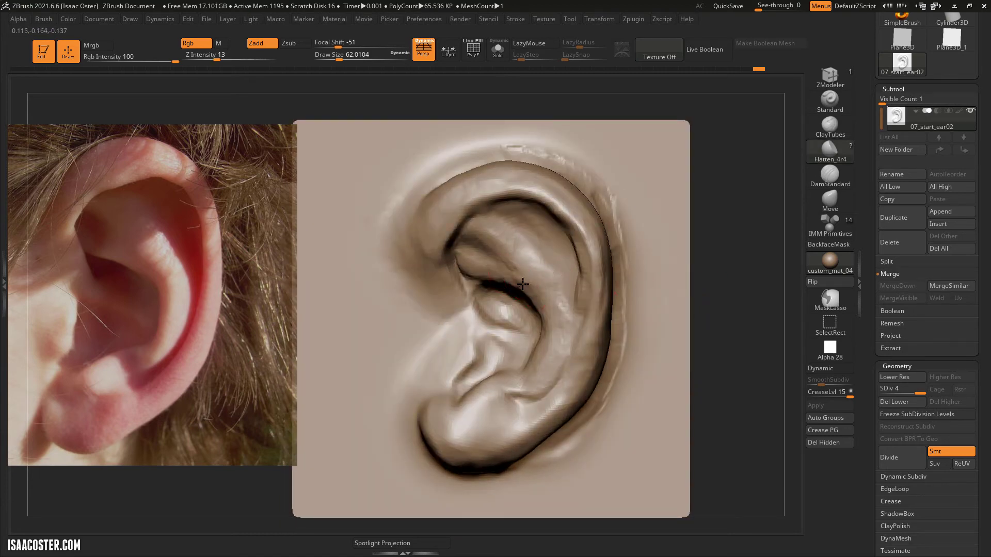
Flatten the concha surface and deepen the crease beneath the lower crus with DamStandard at draw size about 74
{"action": "left_click_drag", "start_coordinate": [494, 312], "coordinate": [506, 313]}
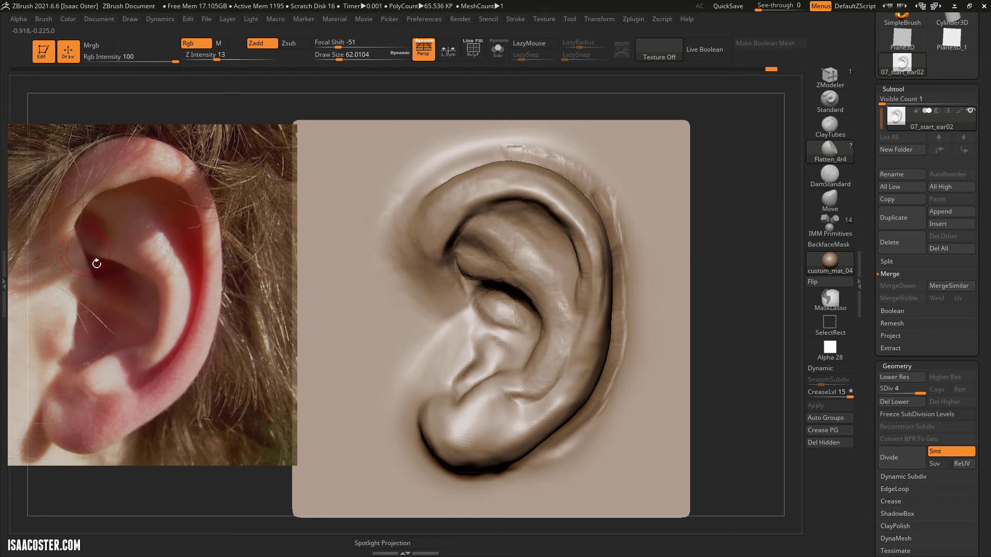
{"action": "left_click", "coordinate": [836, 177]}
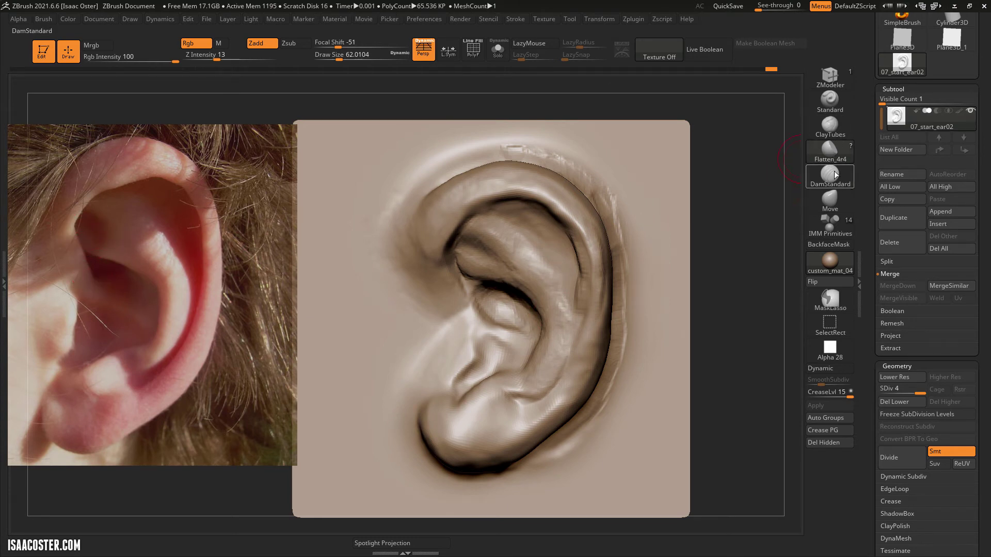
{"action": "key", "text": "s"}
{"action": "mouse_move", "coordinate": [470, 287]}
{"action": "left_mouse_down"}
{"action": "mouse_move", "coordinate": [487, 303]}
{"action": "mouse_move", "coordinate": [468, 282]}
{"action": "left_mouse_up"}
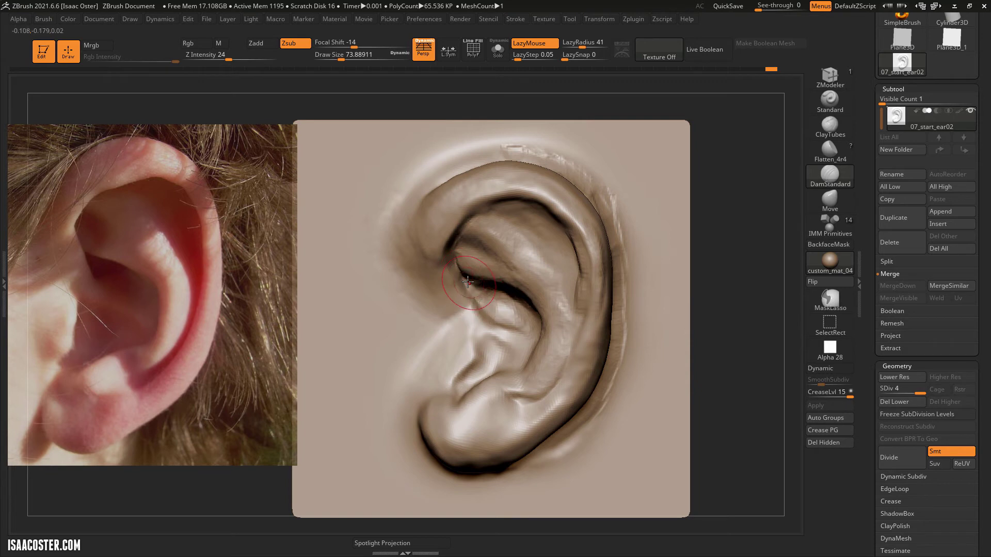
{"action": "mouse_move", "coordinate": [524, 306]}
{"action": "left_mouse_down"}
{"action": "mouse_move", "coordinate": [445, 260]}
{"action": "mouse_move", "coordinate": [460, 254]}
{"action": "left_mouse_up"}
Carve the inner edge of the upper helix and its front curve with DamStandard at draw size about 74
{"action": "left_click_drag", "start_coordinate": [487, 201], "coordinate": [585, 201]}
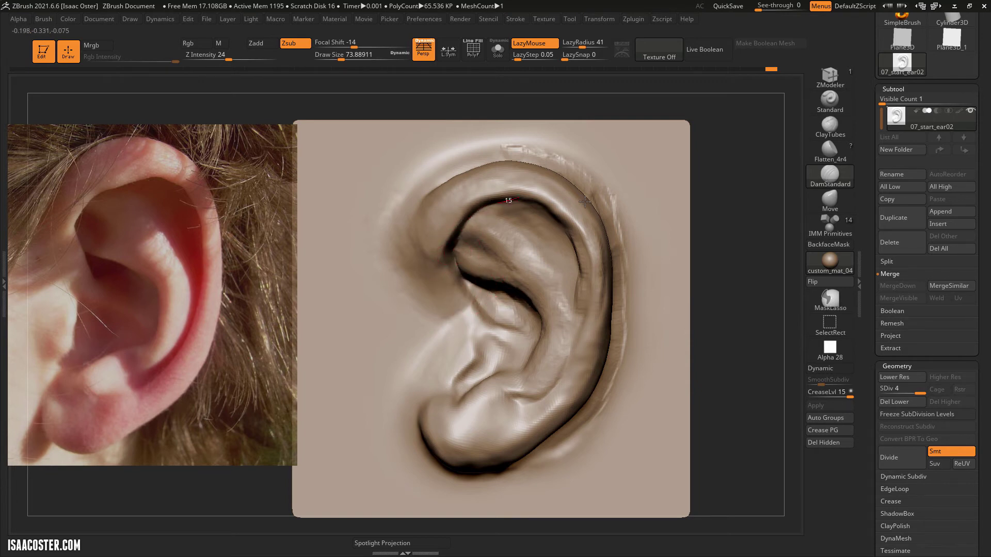
{"action": "mouse_move", "coordinate": [130, 227]}
{"action": "left_mouse_down", "text": "alt"}
{"action": "mouse_move", "coordinate": [117, 244]}
{"action": "mouse_move", "coordinate": [157, 228]}
{"action": "mouse_move", "coordinate": [126, 247]}
{"action": "left_mouse_up", "text": "alt"}
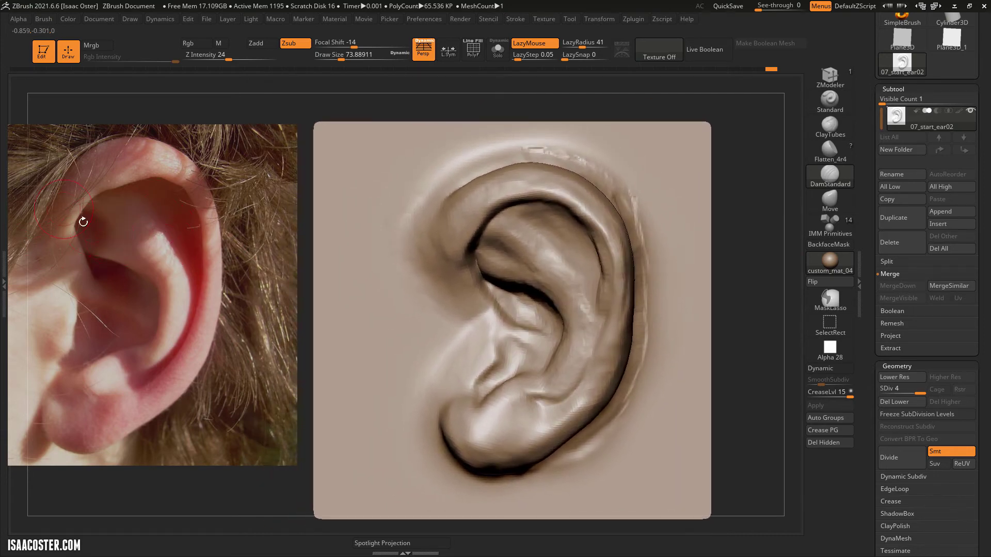
{"action": "mouse_move", "coordinate": [728, 251]}
{"action": "left_mouse_down"}
{"action": "mouse_move", "coordinate": [682, 191]}
{"action": "mouse_move", "coordinate": [622, 258]}
{"action": "left_mouse_up"}
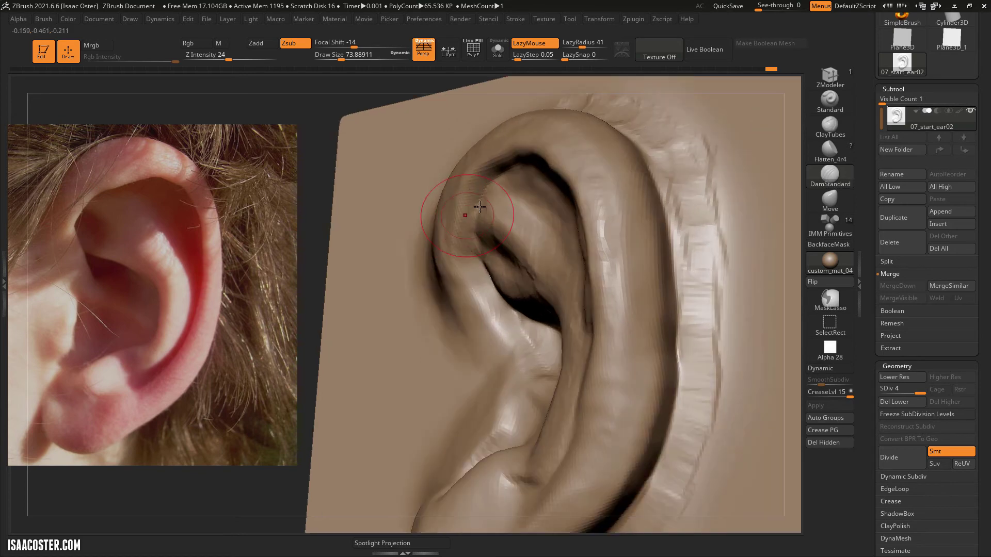
{"action": "mouse_move", "coordinate": [486, 199]}
{"action": "left_mouse_down"}
{"action": "mouse_move", "coordinate": [466, 246]}
{"action": "mouse_move", "coordinate": [469, 254]}
{"action": "mouse_move", "coordinate": [475, 216]}
{"action": "mouse_move", "coordinate": [484, 288]}
{"action": "mouse_move", "coordinate": [492, 189]}
{"action": "mouse_move", "coordinate": [518, 165]}
{"action": "left_mouse_up"}
{"action": "mouse_move", "coordinate": [302, 148]}
{"action": "left_mouse_down"}
{"action": "mouse_move", "coordinate": [305, 138]}
{"action": "mouse_move", "coordinate": [444, 162]}
{"action": "left_mouse_up"}
Build up the inner side of the front helix with ClayTubes at draw size about 54
{"action": "left_click", "coordinate": [830, 129]}
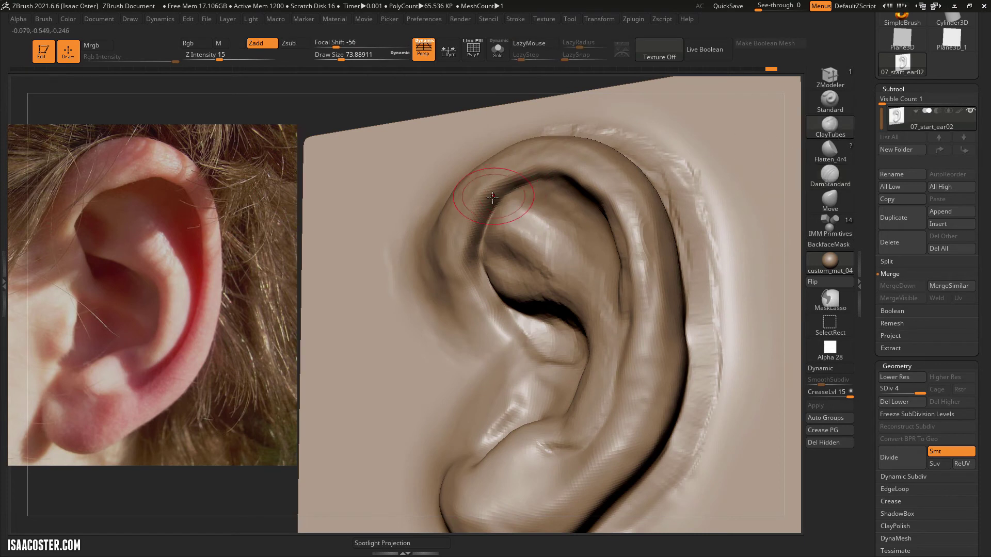
{"action": "mouse_move", "coordinate": [474, 208]}
{"action": "left_mouse_down"}
{"action": "mouse_move", "coordinate": [465, 260]}
{"action": "mouse_move", "coordinate": [485, 298]}
{"action": "left_mouse_up"}
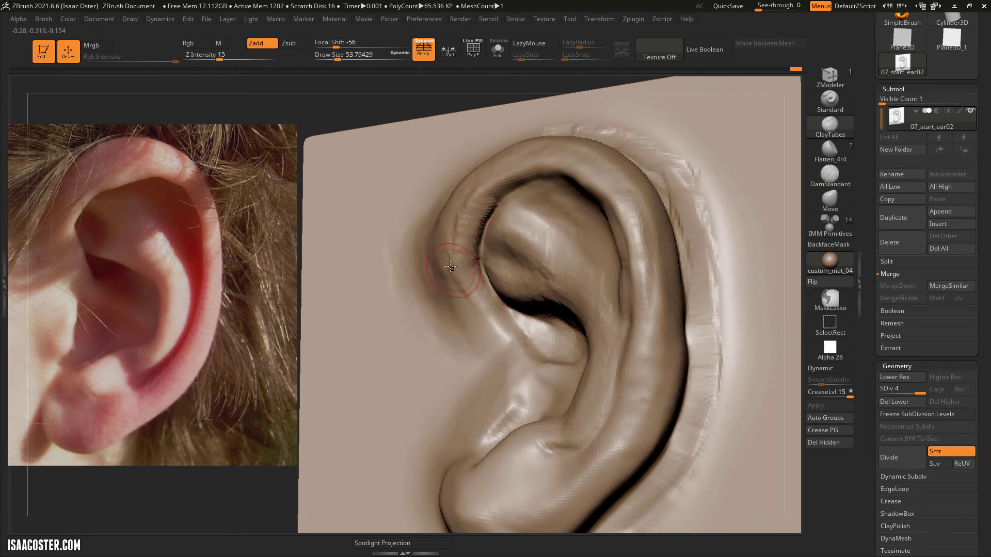
{"action": "left_click_drag", "start_coordinate": [357, 104], "coordinate": [769, 203]}
Flatten the scapha and carve the groove between the antihelix and back helix with DamStandard at draw size about 54
{"action": "left_click", "coordinate": [830, 151]}
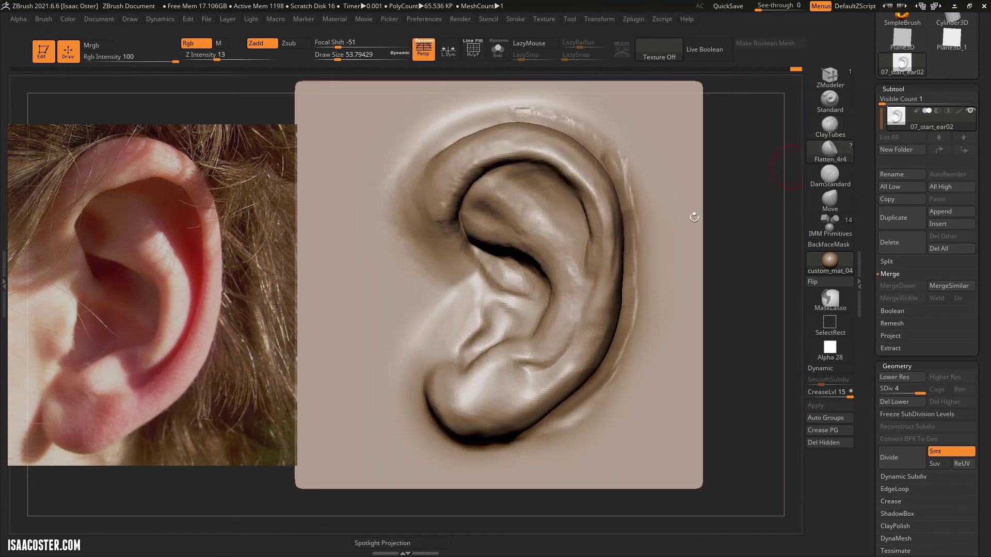
{"action": "left_click_drag", "start_coordinate": [594, 259], "coordinate": [592, 242]}
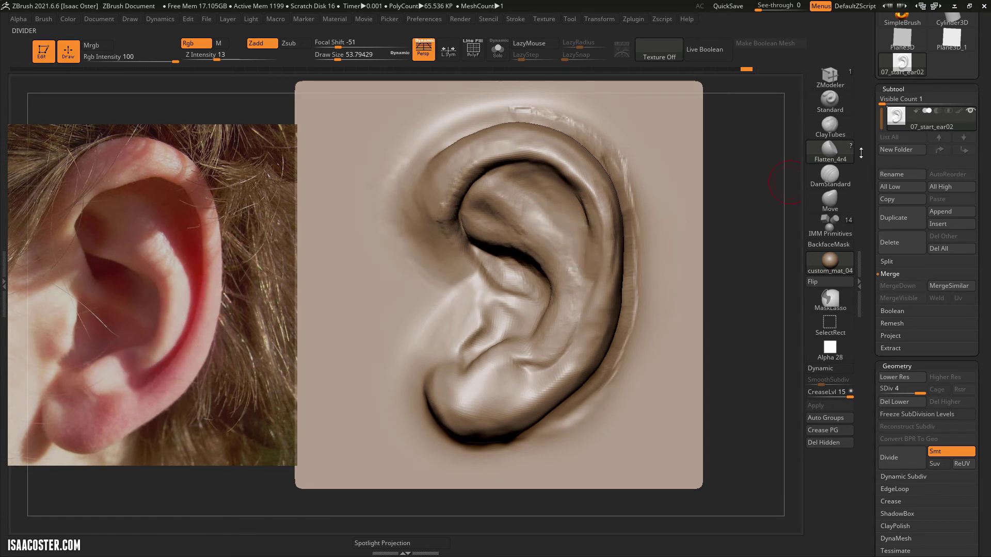
{"action": "left_click", "coordinate": [830, 175]}
{"action": "left_click_drag", "start_coordinate": [515, 360], "coordinate": [550, 366]}
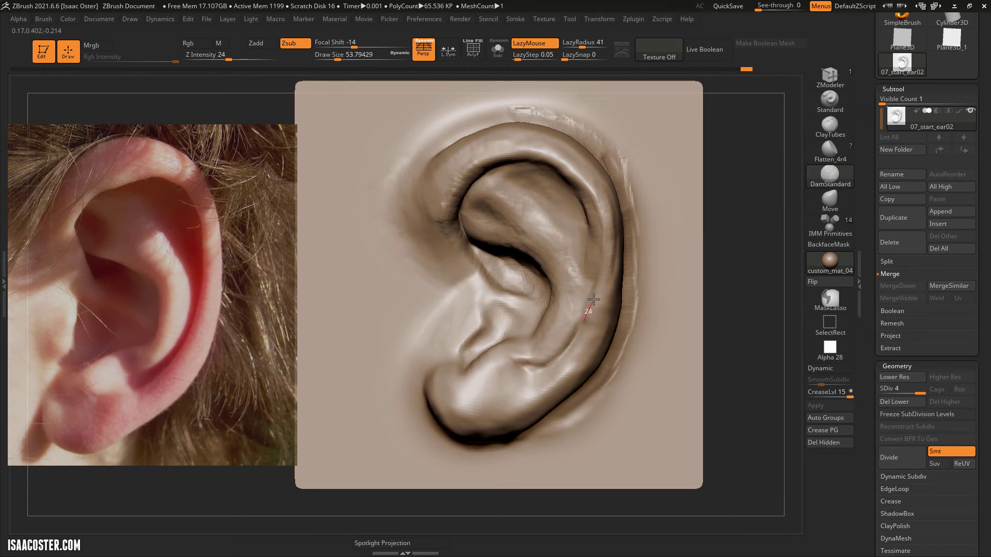
{"action": "mouse_move", "coordinate": [598, 272]}
{"action": "left_mouse_down"}
{"action": "mouse_move", "coordinate": [573, 198]}
{"action": "mouse_move", "coordinate": [595, 265]}
{"action": "mouse_move", "coordinate": [593, 305]}
{"action": "mouse_move", "coordinate": [568, 356]}
{"action": "mouse_move", "coordinate": [514, 365]}
{"action": "left_mouse_up"}
{"action": "left_click", "coordinate": [829, 126]}
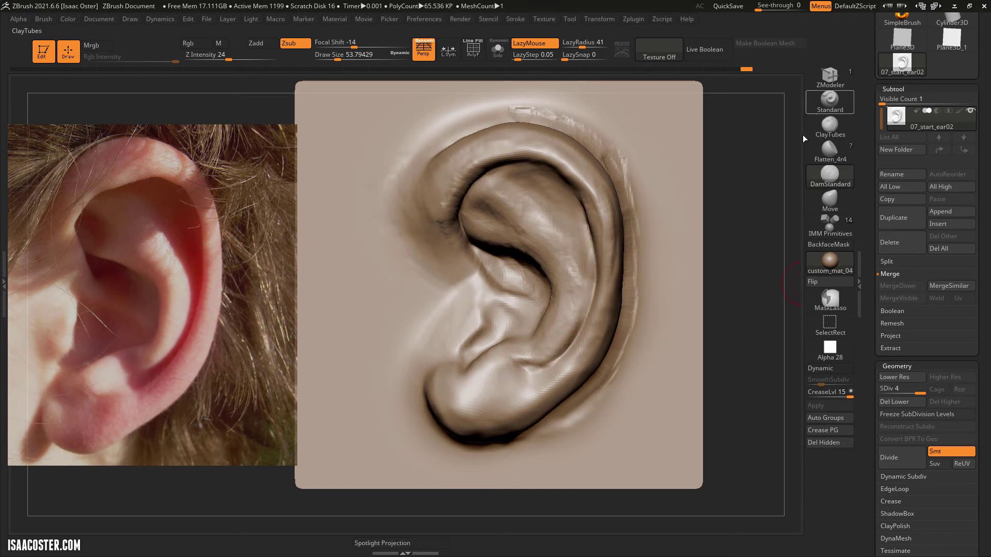
{"action": "left_click_drag", "start_coordinate": [770, 336], "coordinate": [774, 334]}
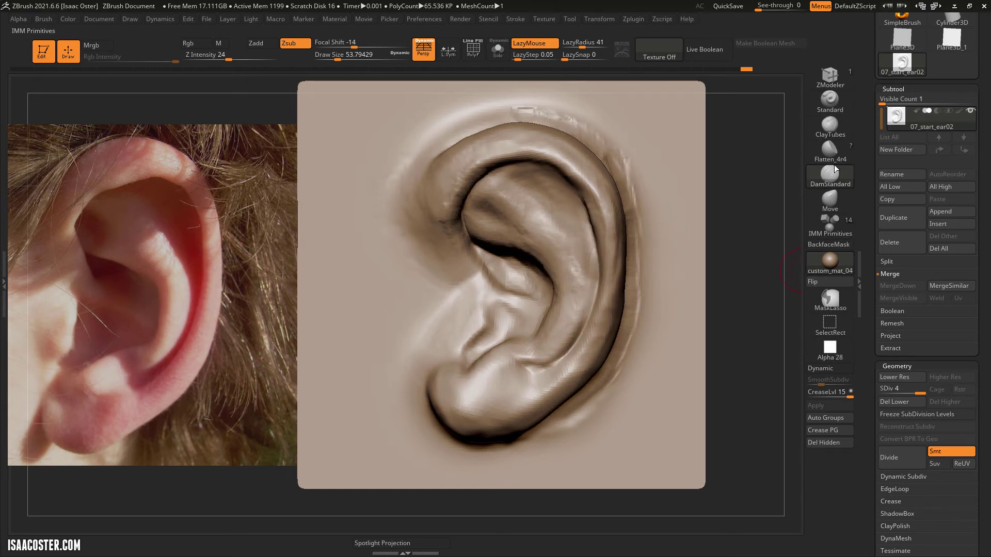
Build up the crus of the helix from the concha into the front helix with ClayTubes at draw size about 54
{"action": "left_click", "coordinate": [829, 127]}
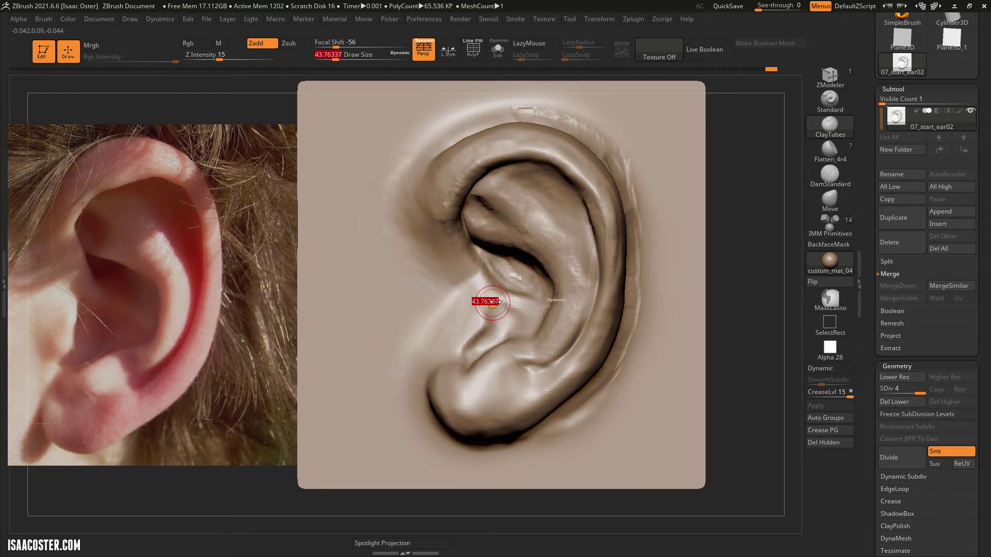
{"action": "left_click_drag", "start_coordinate": [473, 268], "coordinate": [490, 269]}
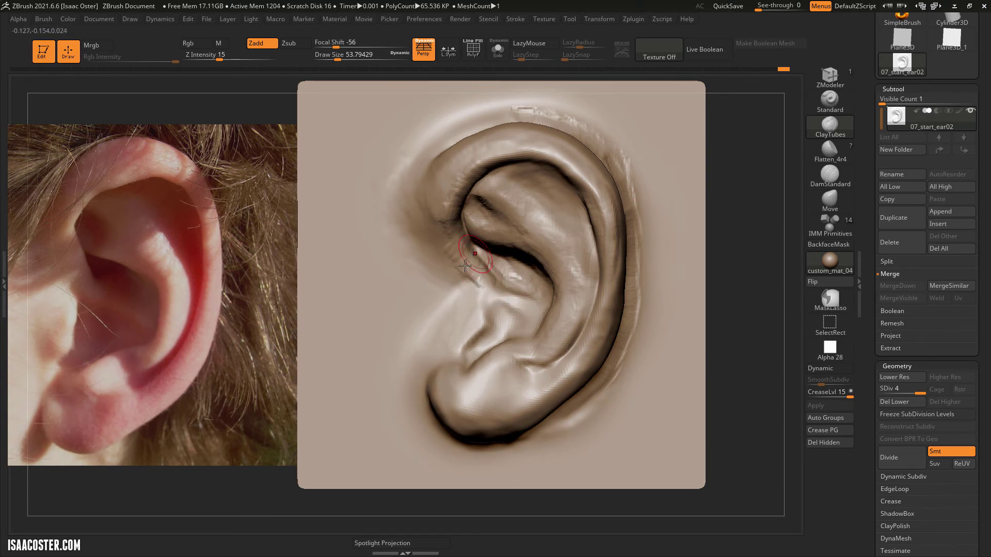
{"action": "left_click_drag", "start_coordinate": [455, 239], "coordinate": [448, 205]}
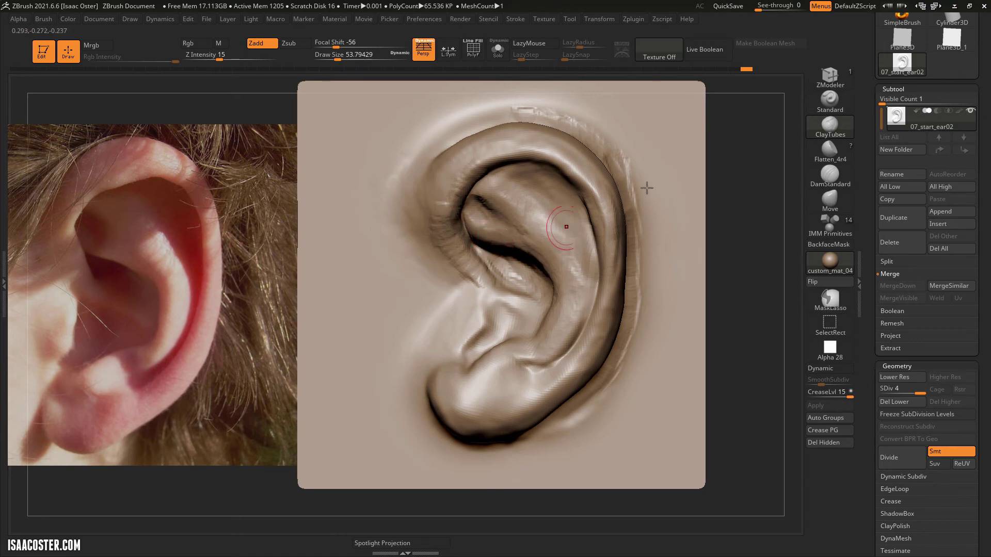
Add clay over the upper crus and upper antihelix with ClayTubes at draw size about 71
{"action": "key", "text": "s"}
{"action": "mouse_move", "coordinate": [521, 189]}
{"action": "left_mouse_down"}
{"action": "mouse_move", "coordinate": [553, 211]}
{"action": "mouse_move", "coordinate": [595, 264]}
{"action": "left_mouse_up"}
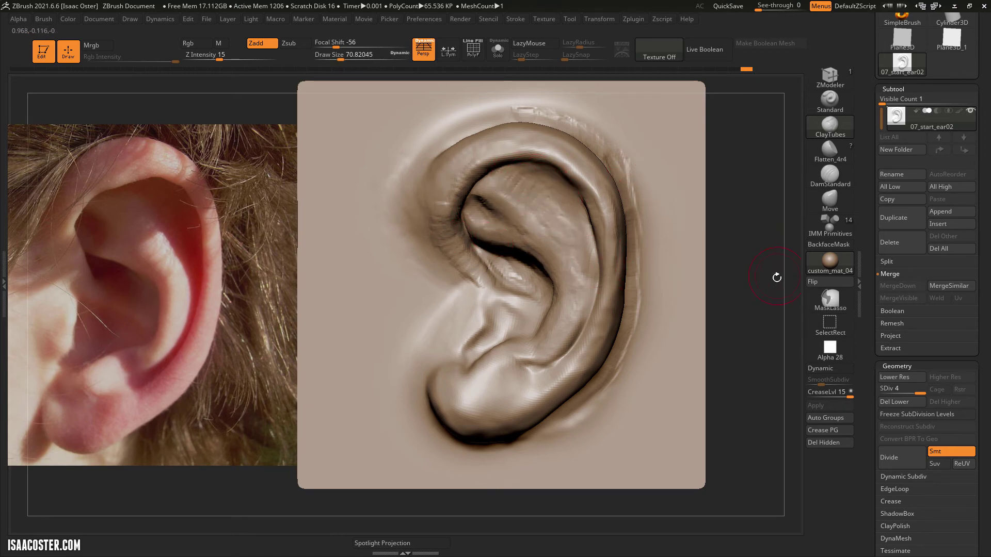
{"action": "left_click_drag", "start_coordinate": [775, 277], "coordinate": [588, 263]}
Build up the antitragus, the front of the earlobe and the tragus with ClayTubes at draw size about 71
{"action": "mouse_move", "coordinate": [769, 256]}
{"action": "left_mouse_down"}
{"action": "mouse_move", "coordinate": [789, 257]}
{"action": "mouse_move", "coordinate": [767, 347]}
{"action": "left_mouse_up"}
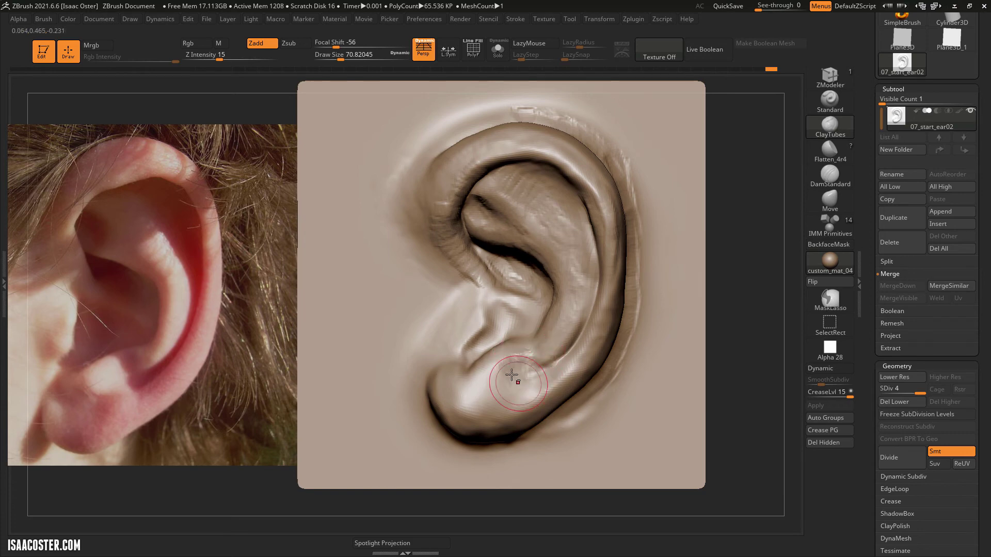
{"action": "left_click_drag", "start_coordinate": [745, 360], "coordinate": [760, 340]}
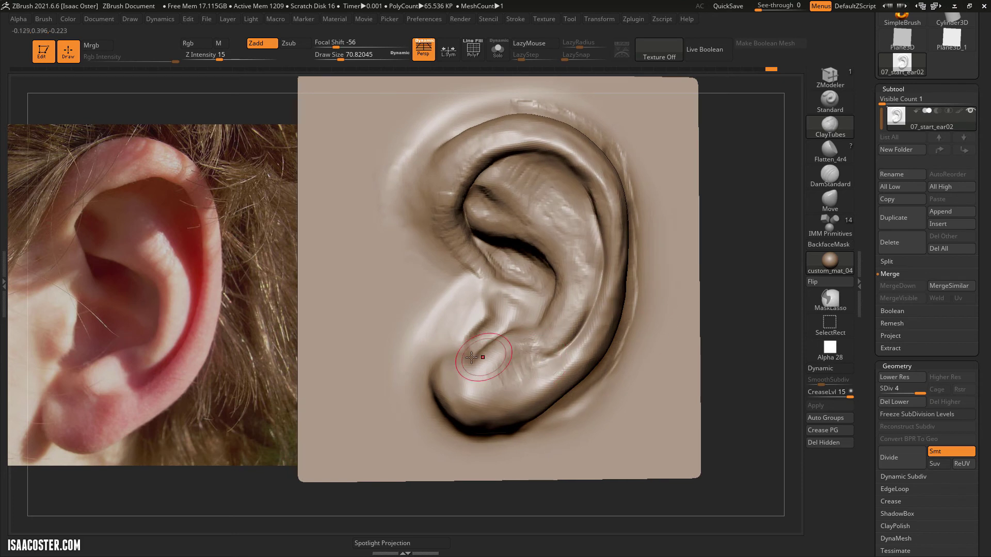
{"action": "mouse_move", "coordinate": [462, 383]}
{"action": "left_mouse_down", "text": "alt"}
{"action": "mouse_move", "coordinate": [456, 391]}
{"action": "mouse_move", "coordinate": [470, 380]}
{"action": "mouse_move", "coordinate": [471, 396]}
{"action": "mouse_move", "coordinate": [468, 371]}
{"action": "left_mouse_up", "text": "alt"}
{"action": "mouse_move", "coordinate": [467, 334]}
{"action": "left_mouse_down"}
{"action": "mouse_move", "coordinate": [443, 343]}
{"action": "mouse_move", "coordinate": [467, 340]}
{"action": "mouse_move", "coordinate": [456, 319]}
{"action": "mouse_move", "coordinate": [469, 311]}
{"action": "mouse_move", "coordinate": [453, 301]}
{"action": "mouse_move", "coordinate": [511, 290]}
{"action": "mouse_move", "coordinate": [499, 309]}
{"action": "mouse_move", "coordinate": [499, 298]}
{"action": "mouse_move", "coordinate": [521, 294]}
{"action": "mouse_move", "coordinate": [507, 315]}
{"action": "left_mouse_up"}
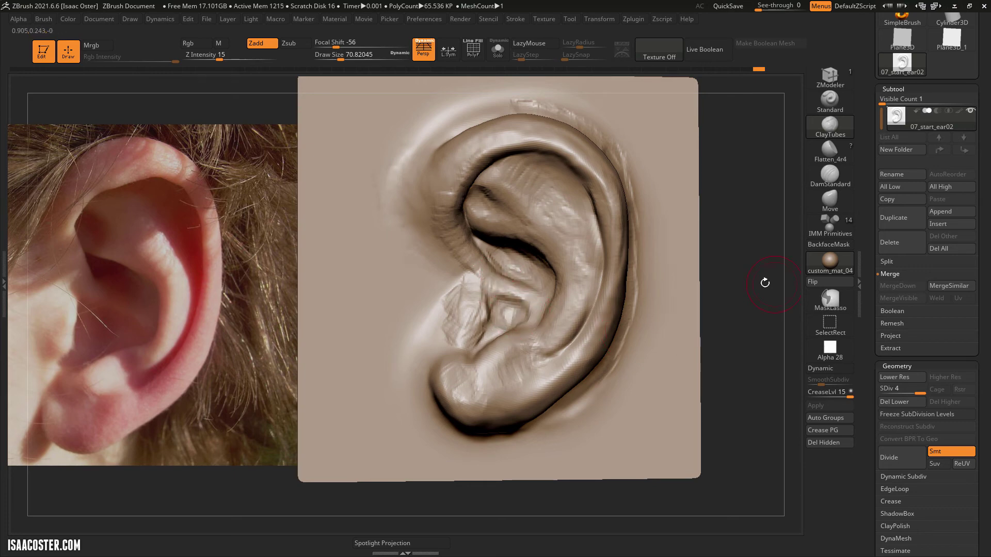
Add finer clay strokes to the concha floor behind the tragus with ClayTubes at draw size about 44
{"action": "mouse_move", "coordinate": [765, 282]}
{"action": "left_mouse_down"}
{"action": "mouse_move", "coordinate": [770, 314]}
{"action": "mouse_move", "coordinate": [738, 305]}
{"action": "left_mouse_up"}
{"action": "key", "text": "s"}
{"action": "left_click", "coordinate": [519, 312]}
{"action": "mouse_move", "coordinate": [489, 311]}
{"action": "left_mouse_down"}
{"action": "mouse_move", "coordinate": [487, 338]}
{"action": "mouse_move", "coordinate": [507, 331]}
{"action": "mouse_move", "coordinate": [495, 313]}
{"action": "left_mouse_up"}
{"action": "left_click_drag", "start_coordinate": [738, 324], "coordinate": [735, 333], "text": "shift"}
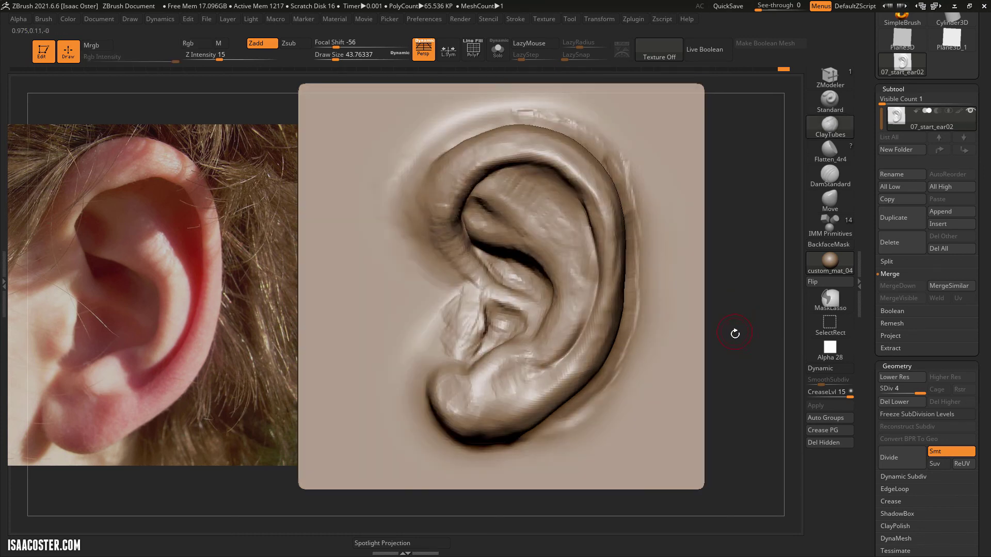
Level the clay strokes on the tragus and front helix with Flatten_4r4, raising the draw size to about 46
{"action": "left_click", "coordinate": [829, 150]}
{"action": "key", "text": "space"}
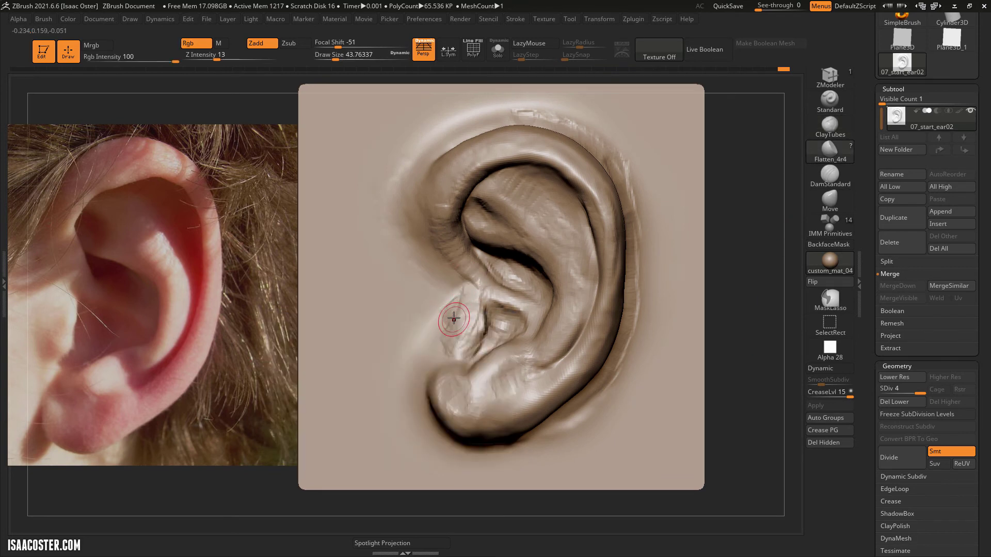
{"action": "left_click_drag", "start_coordinate": [454, 319], "coordinate": [454, 297]}
{"action": "key", "text": "s"}
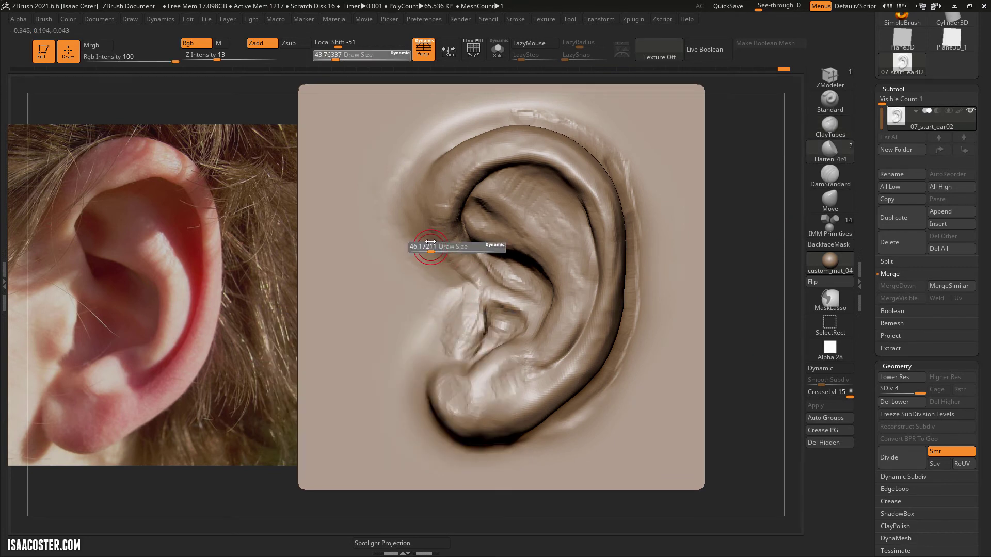
{"action": "left_click", "coordinate": [431, 252]}
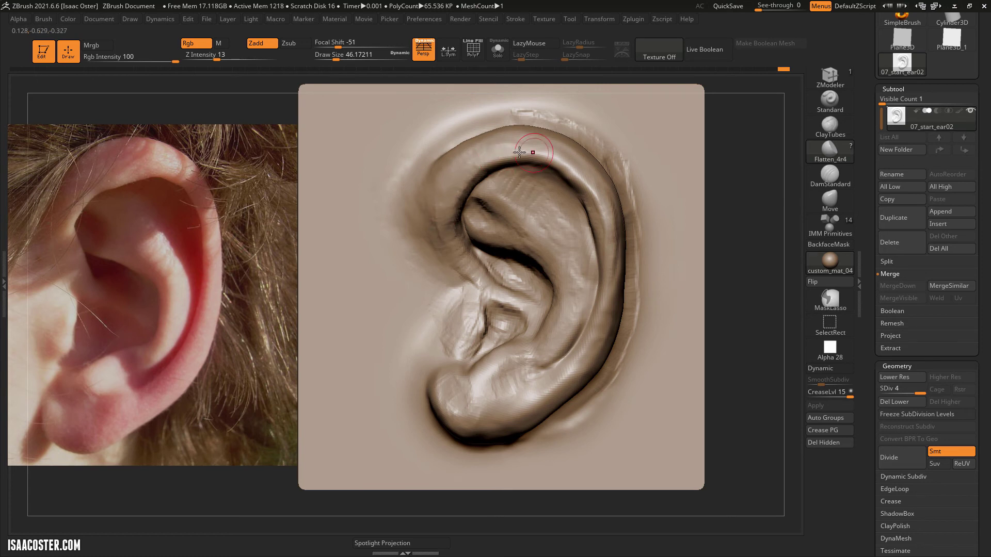
Level the strokes on the upper and back helix, the crura and the antihelix with Flatten_4r4 at draw size about 46
{"action": "left_click_drag", "start_coordinate": [585, 175], "coordinate": [594, 181]}
{"action": "left_click_drag", "start_coordinate": [757, 248], "coordinate": [747, 213]}
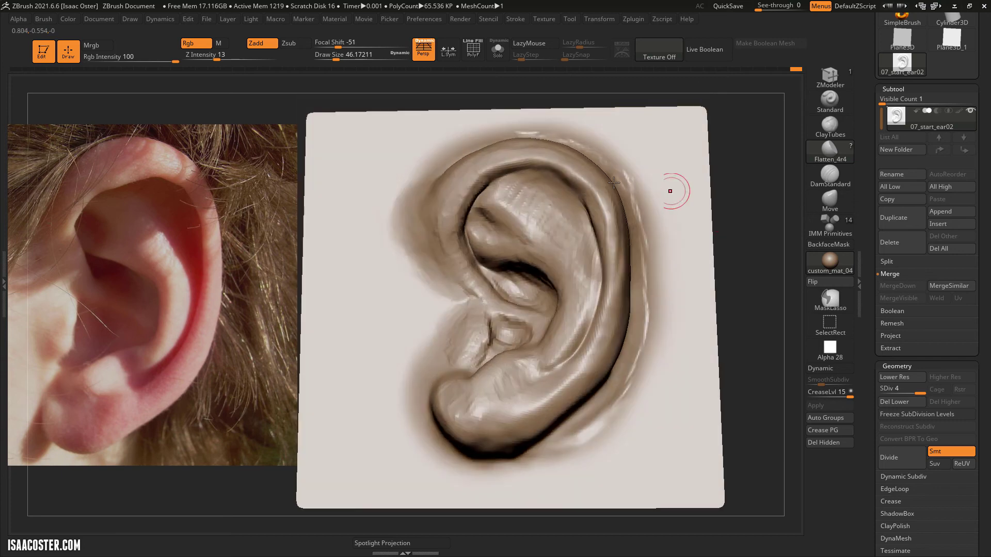
{"action": "left_click_drag", "start_coordinate": [606, 199], "coordinate": [607, 204]}
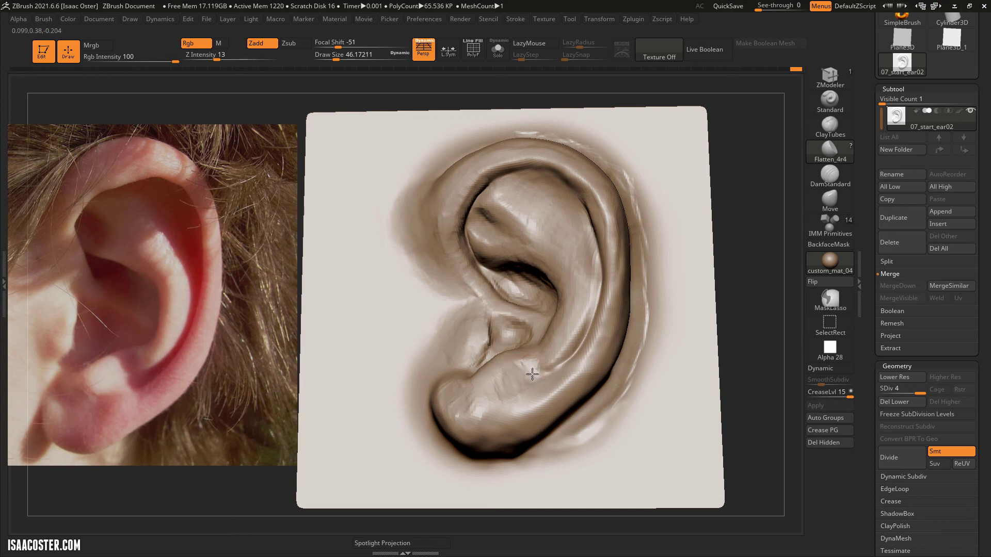
{"action": "left_click_drag", "start_coordinate": [764, 303], "coordinate": [760, 311], "text": "shift"}
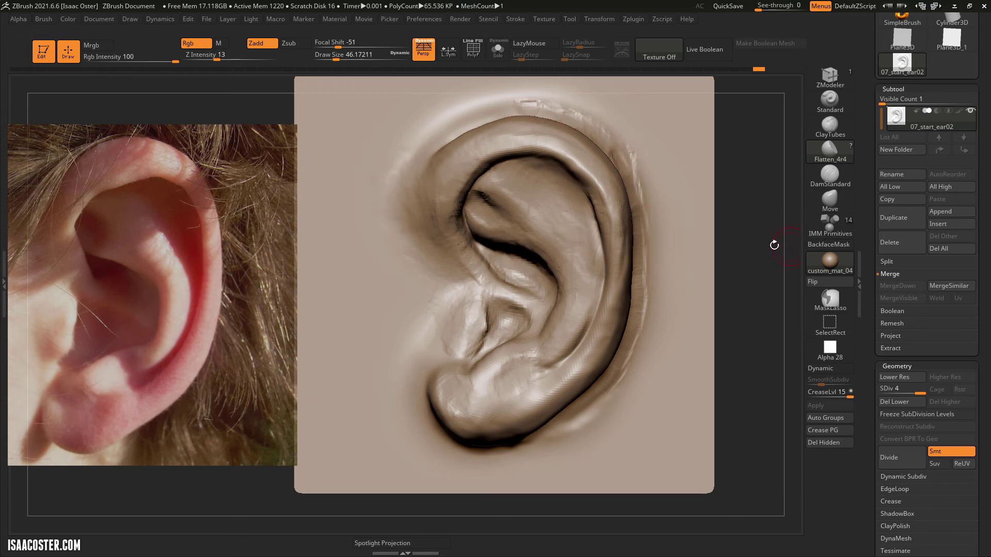
Flatten and smooth the antitragus and upper back helix from several angles at draw size about 46
{"action": "left_click_drag", "start_coordinate": [772, 242], "coordinate": [759, 210], "text": "alt"}
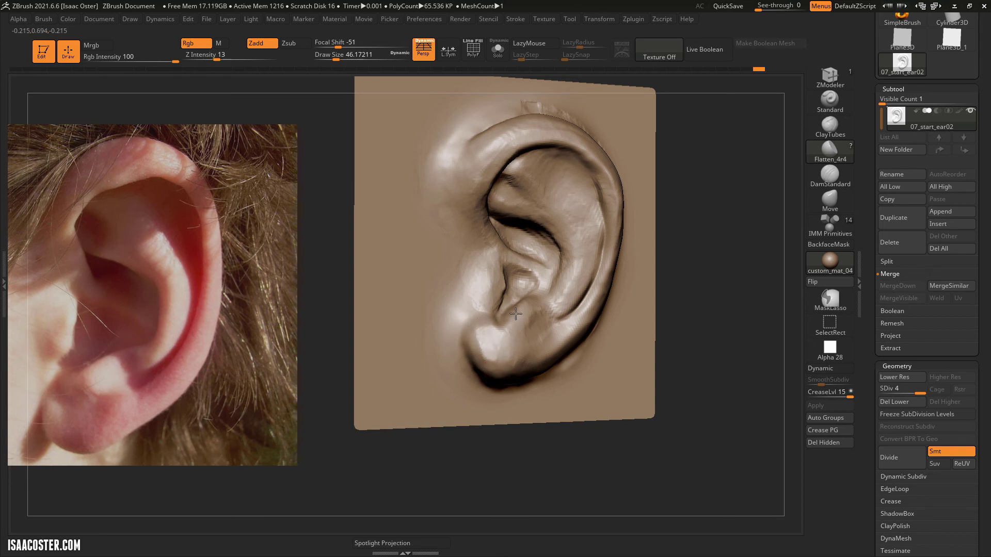
{"action": "left_click_drag", "start_coordinate": [680, 338], "coordinate": [542, 316], "text": "shift"}
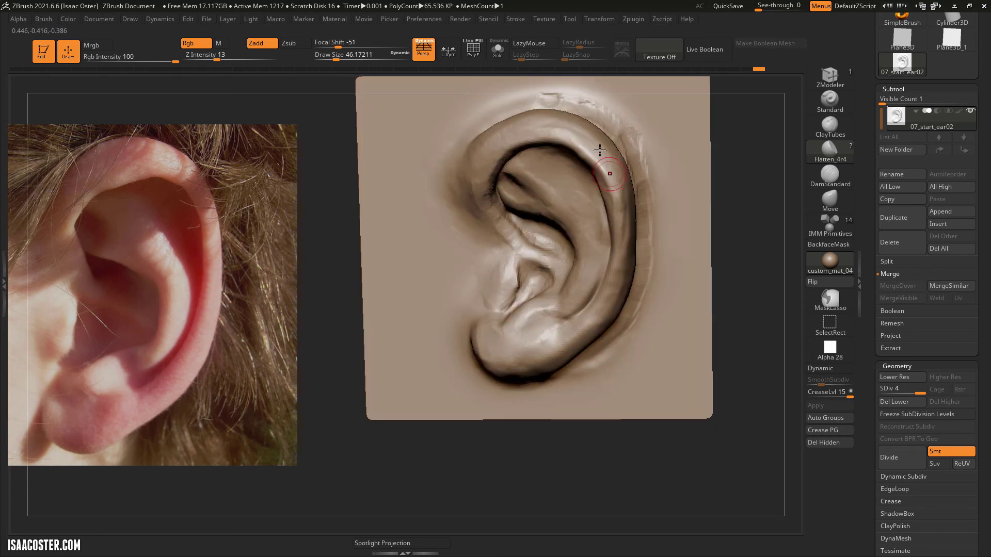
{"action": "left_click_drag", "start_coordinate": [750, 146], "coordinate": [749, 189]}
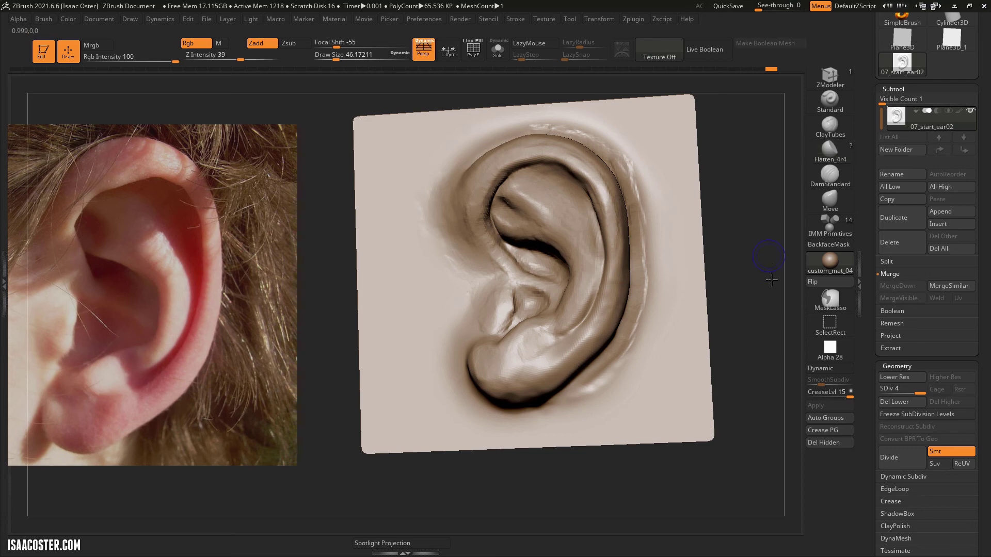
{"action": "mouse_move", "coordinate": [743, 233]}
{"action": "left_mouse_down"}
{"action": "mouse_move", "coordinate": [774, 221]}
{"action": "mouse_move", "coordinate": [773, 233]}
{"action": "mouse_move", "coordinate": [800, 199]}
{"action": "left_mouse_up"}
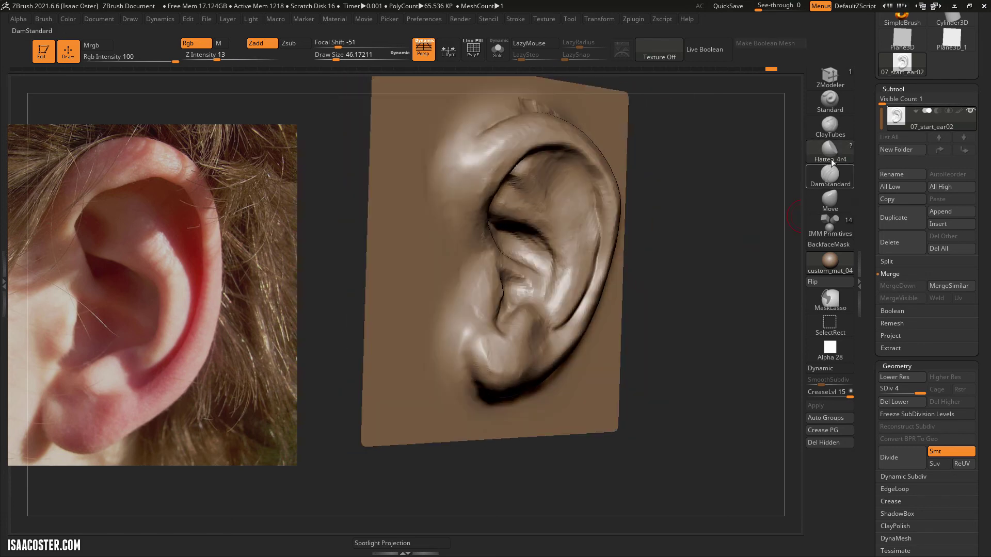
Carve the groove along the inner side of the back helix with DamStandard at draw size about 71
{"action": "left_click", "coordinate": [830, 175]}
{"action": "left_click_drag", "start_coordinate": [736, 195], "coordinate": [599, 214]}
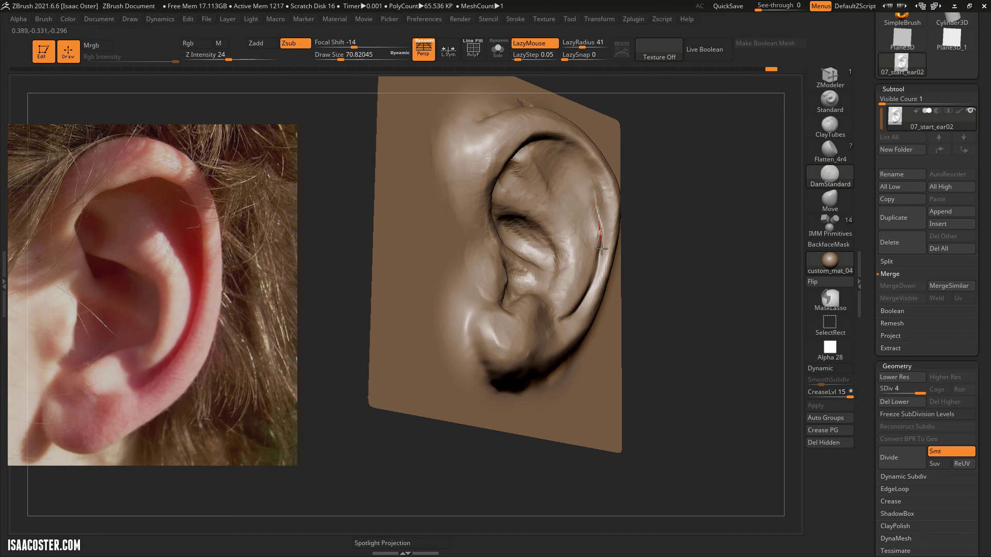
{"action": "left_click_drag", "start_coordinate": [599, 270], "coordinate": [600, 281]}
Reshape the thin middle stretch of the back helix in profile with Move at draw size about 65
{"action": "left_click_drag", "start_coordinate": [768, 194], "coordinate": [800, 199]}
{"action": "left_click", "coordinate": [826, 205]}
{"action": "mouse_move", "coordinate": [706, 230]}
{"action": "left_mouse_down"}
{"action": "mouse_move", "coordinate": [663, 250]}
{"action": "mouse_move", "coordinate": [707, 305]}
{"action": "mouse_move", "coordinate": [682, 271]}
{"action": "mouse_move", "coordinate": [665, 269]}
{"action": "left_mouse_up"}
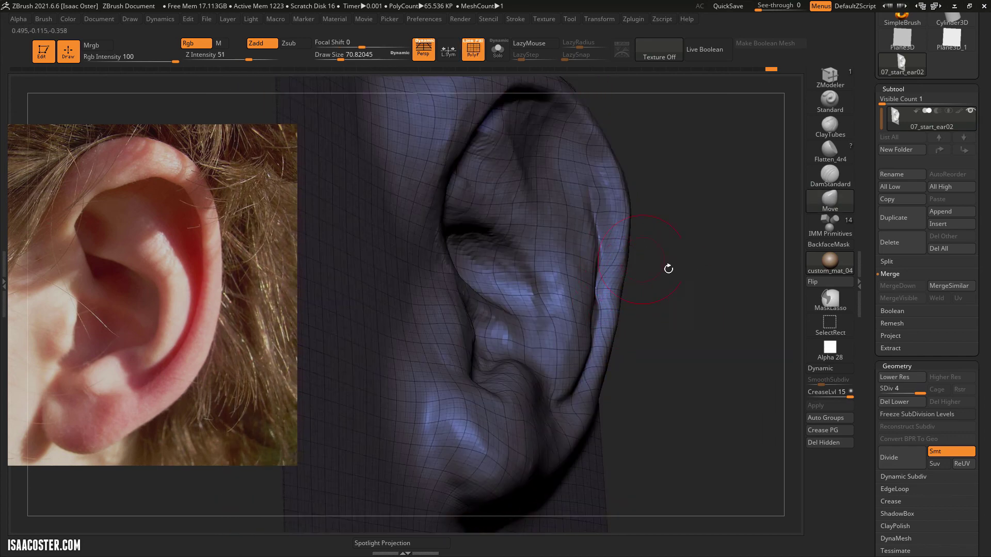
{"action": "left_click_drag", "start_coordinate": [668, 269], "coordinate": [769, 320]}
{"action": "key", "text": "shift+f"}
{"action": "left_click_drag", "start_coordinate": [764, 354], "coordinate": [640, 298]}
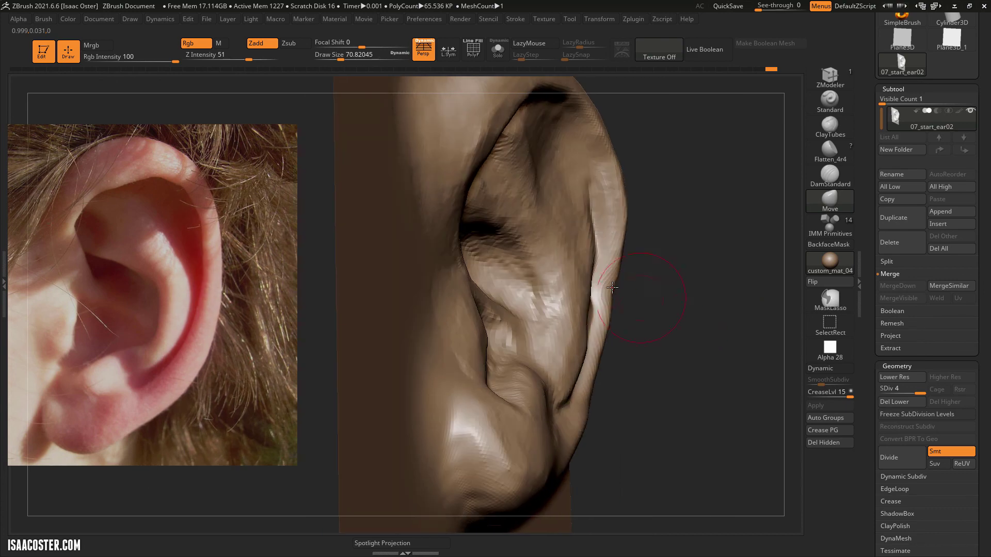
{"action": "key", "text": "["}
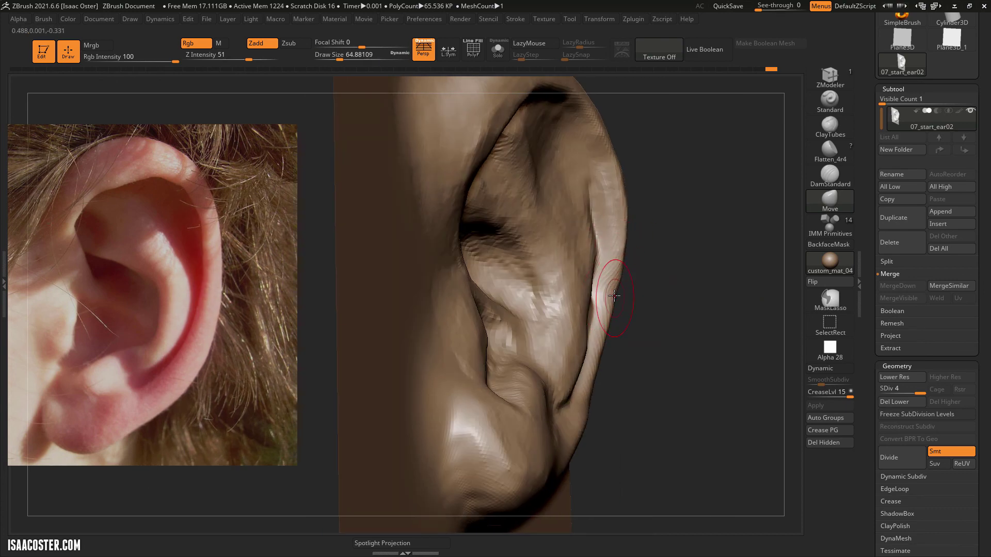
{"action": "left_click_drag", "start_coordinate": [661, 353], "coordinate": [616, 309]}
{"action": "left_click_drag", "start_coordinate": [749, 338], "coordinate": [664, 292], "text": "shift"}
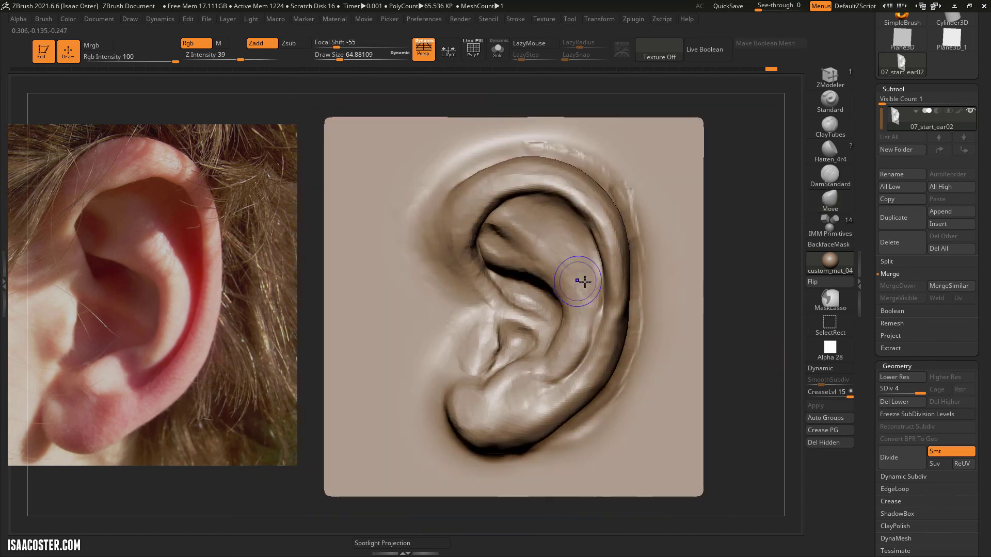
Level the antihelix with Flatten_4r4 at draw size about 44
{"action": "left_click", "coordinate": [829, 150]}
{"action": "key", "text": "bracketleft"}
{"action": "key", "text": "bracketleft"}
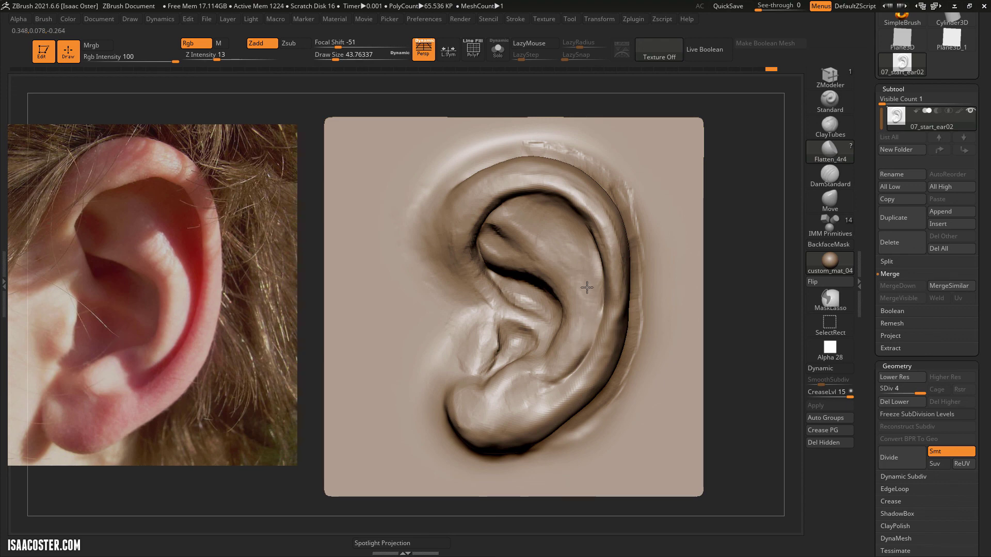
{"action": "mouse_move", "coordinate": [732, 246]}
{"action": "left_mouse_down"}
{"action": "mouse_move", "coordinate": [759, 287]}
{"action": "mouse_move", "coordinate": [767, 248]}
{"action": "left_mouse_up"}
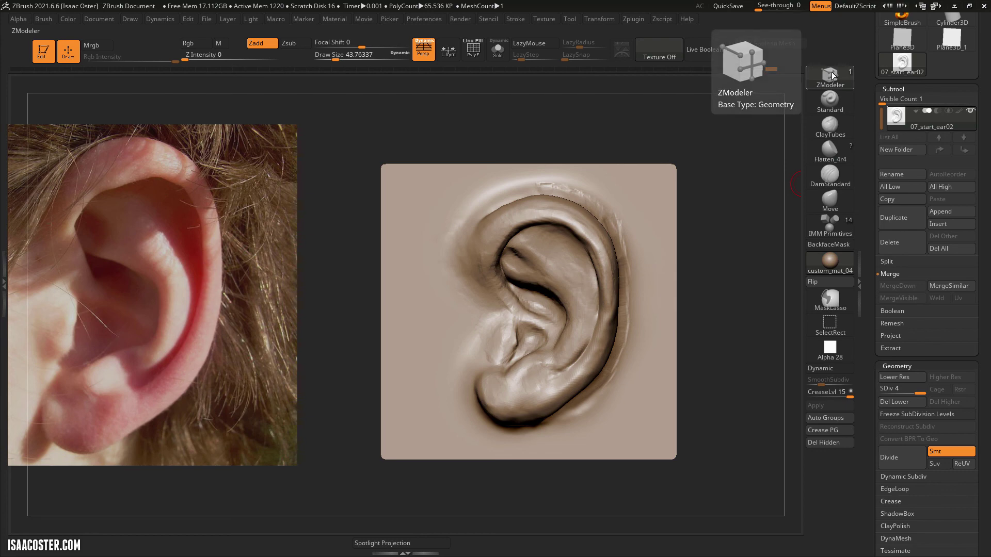
Load the Planar brush into the quick brush slot occupied by ZModeler
{"action": "left_click", "coordinate": [831, 78]}
{"action": "left_click", "coordinate": [629, 182]}
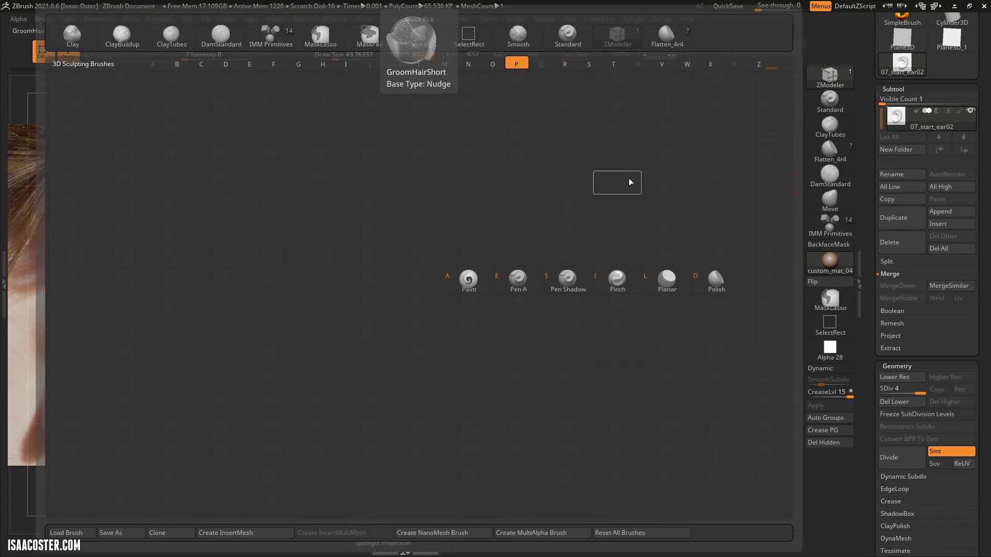
{"action": "left_click", "coordinate": [835, 79]}
{"action": "left_click", "coordinate": [835, 79]}
{"action": "left_click", "coordinate": [832, 83]}
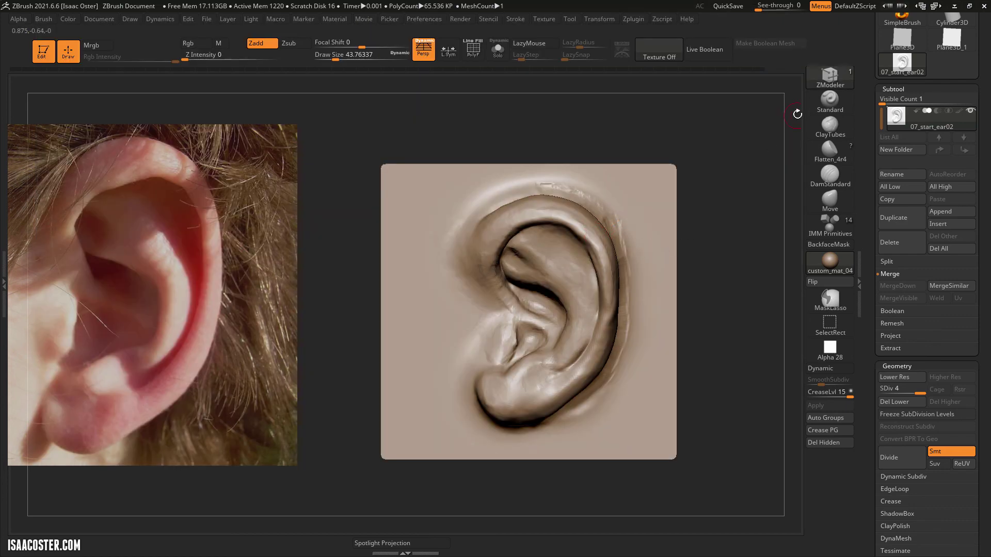
{"action": "left_click", "coordinate": [828, 88]}
{"action": "key", "text": "p"}
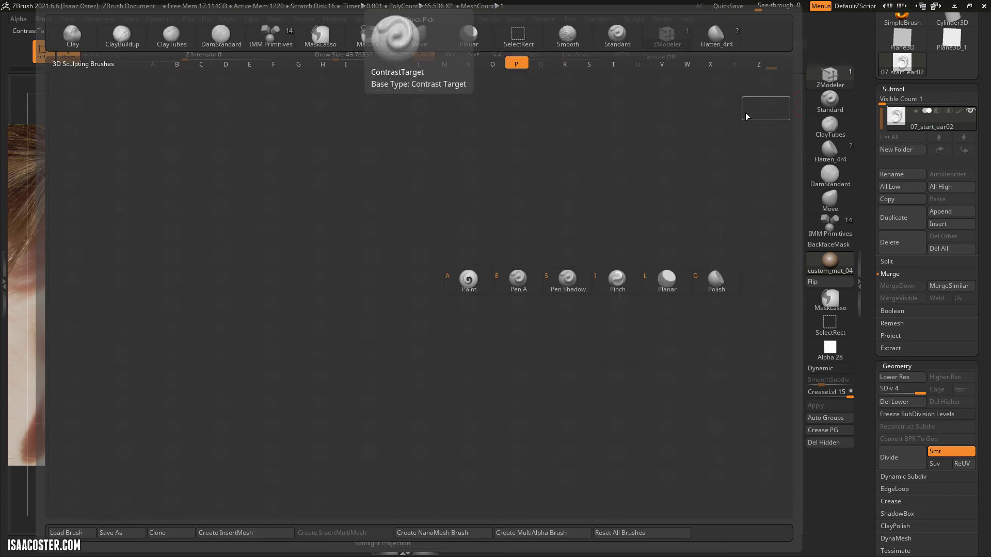
{"action": "left_click", "coordinate": [668, 280]}
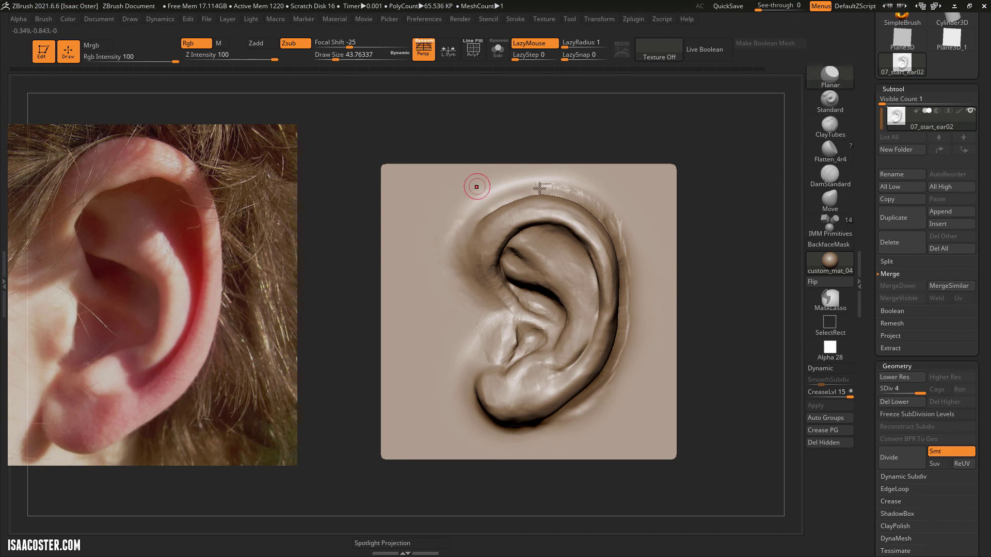
Flatten the base plane along the ear's back edge, from the upper helix down to the lobe, with Planar at draw size about 74
{"action": "mouse_move", "coordinate": [717, 244]}
{"action": "left_mouse_down"}
{"action": "mouse_move", "coordinate": [759, 246]}
{"action": "mouse_move", "coordinate": [706, 240]}
{"action": "left_mouse_up"}
{"action": "key", "text": "s"}
{"action": "mouse_move", "coordinate": [626, 175]}
{"action": "left_mouse_down"}
{"action": "mouse_move", "coordinate": [604, 193]}
{"action": "mouse_move", "coordinate": [653, 185]}
{"action": "mouse_move", "coordinate": [627, 207]}
{"action": "left_mouse_up"}
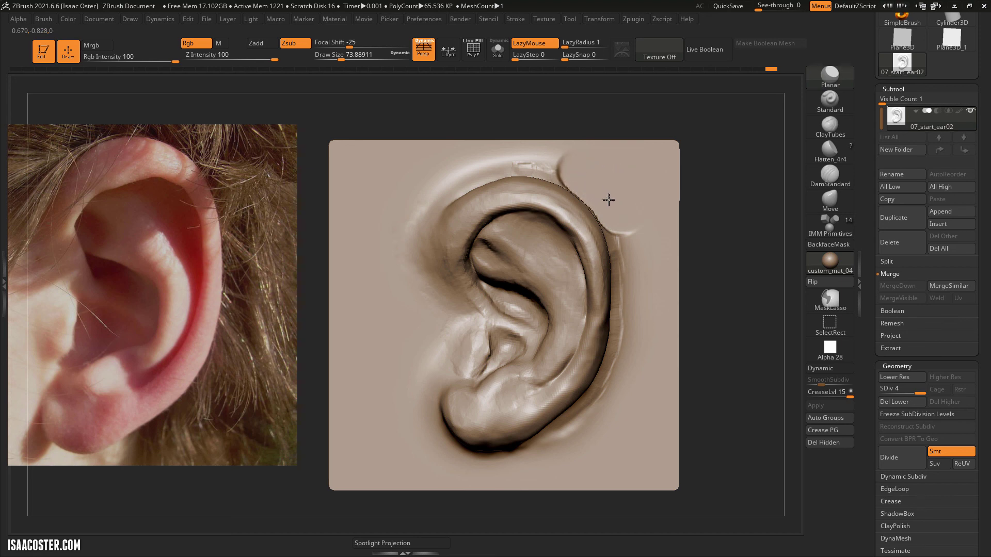
{"action": "mouse_move", "coordinate": [626, 229]}
{"action": "left_mouse_down"}
{"action": "mouse_move", "coordinate": [620, 364]}
{"action": "mouse_move", "coordinate": [573, 436]}
{"action": "mouse_move", "coordinate": [612, 427]}
{"action": "left_mouse_up"}
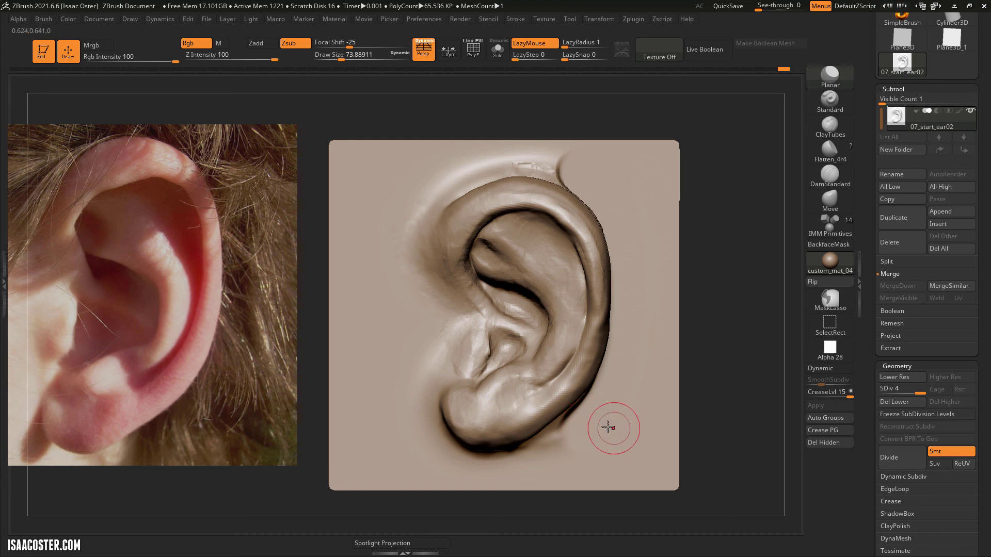
{"action": "mouse_move", "coordinate": [546, 466]}
{"action": "left_mouse_down"}
{"action": "mouse_move", "coordinate": [597, 407]}
{"action": "mouse_move", "coordinate": [578, 431]}
{"action": "left_mouse_up"}
{"action": "mouse_move", "coordinate": [713, 377]}
{"action": "left_mouse_down"}
{"action": "mouse_move", "coordinate": [679, 361]}
{"action": "mouse_move", "coordinate": [723, 385]}
{"action": "mouse_move", "coordinate": [726, 234]}
{"action": "mouse_move", "coordinate": [614, 233]}
{"action": "left_mouse_up"}
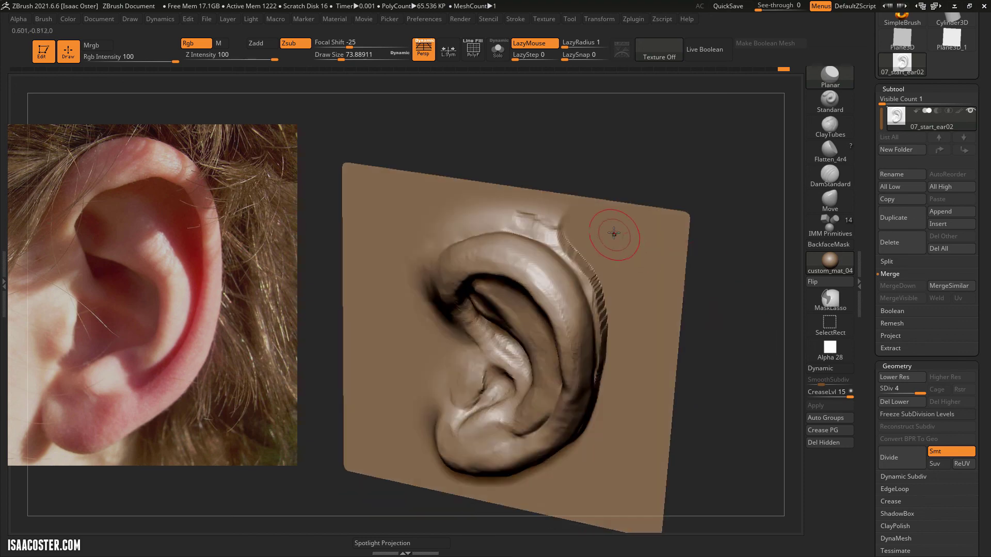
Flatten the base plane above the ear and around the front of the helix with Planar at draw size about 74
{"action": "mouse_move", "coordinate": [662, 158]}
{"action": "left_mouse_down", "text": "shift"}
{"action": "mouse_move", "coordinate": [604, 215]}
{"action": "mouse_move", "coordinate": [467, 213]}
{"action": "mouse_move", "coordinate": [411, 239]}
{"action": "mouse_move", "coordinate": [367, 280]}
{"action": "left_mouse_up", "text": "shift"}
{"action": "mouse_move", "coordinate": [444, 213]}
{"action": "left_mouse_down"}
{"action": "mouse_move", "coordinate": [389, 301]}
{"action": "mouse_move", "coordinate": [428, 234]}
{"action": "left_mouse_up"}
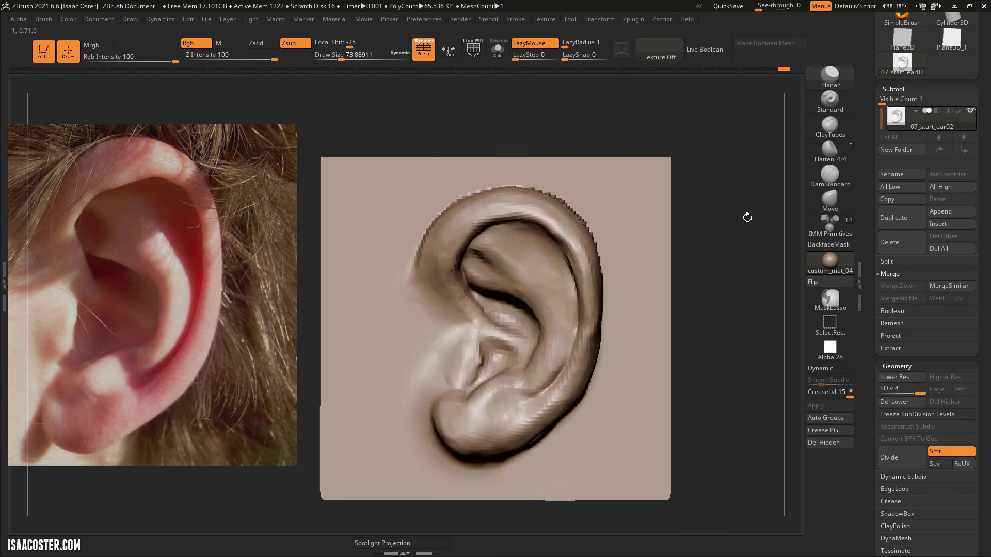
{"action": "mouse_move", "coordinate": [747, 217]}
{"action": "left_mouse_down"}
{"action": "mouse_move", "coordinate": [767, 232]}
{"action": "mouse_move", "coordinate": [753, 258]}
{"action": "mouse_move", "coordinate": [726, 199]}
{"action": "mouse_move", "coordinate": [765, 254]}
{"action": "left_mouse_up"}
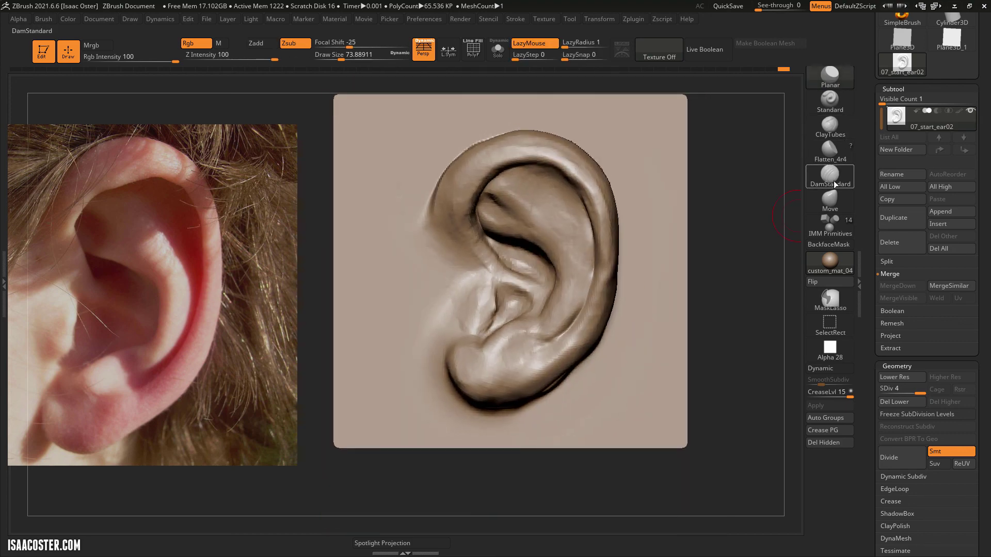
Push the front of the helix inward with Move at draw size about 217
{"action": "left_click", "coordinate": [830, 200]}
{"action": "key", "text": "s"}
{"action": "left_click_drag", "start_coordinate": [512, 204], "coordinate": [520, 205]}
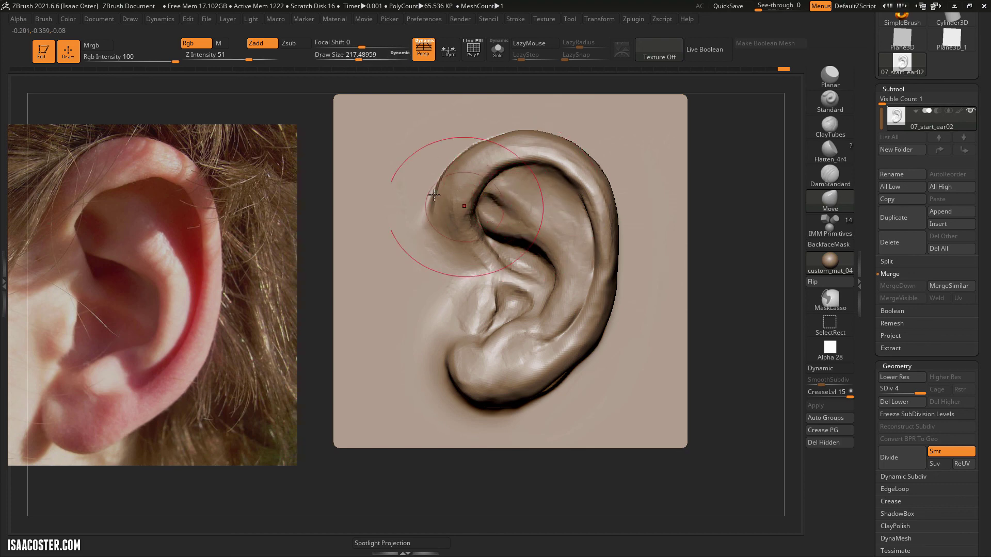
{"action": "mouse_move", "coordinate": [424, 188]}
{"action": "left_mouse_down"}
{"action": "mouse_move", "coordinate": [453, 200]}
{"action": "mouse_move", "coordinate": [447, 219]}
{"action": "left_mouse_up"}
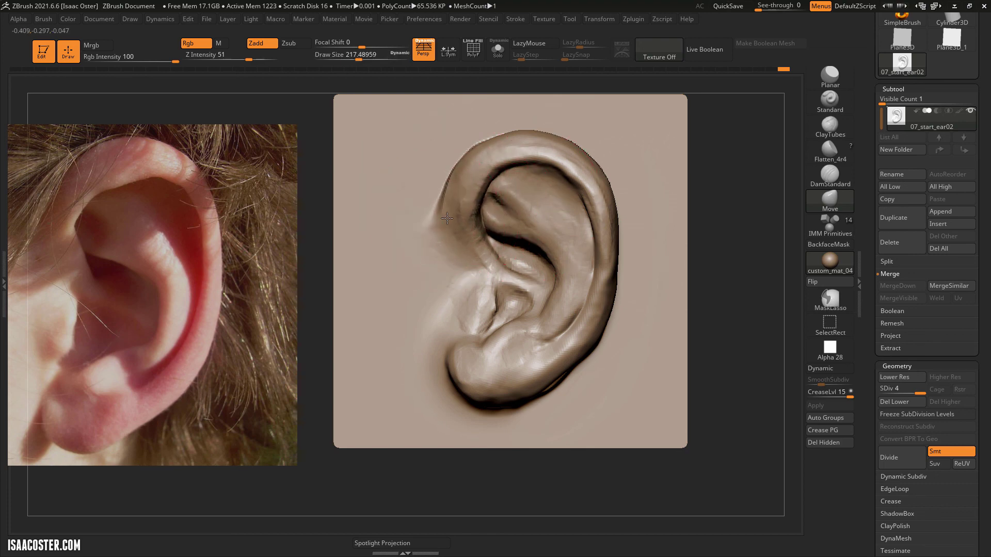
Enlarge the Move brush to a draw size of about 245 for broad adjustments to the ear's shape
{"action": "left_click_drag", "start_coordinate": [730, 263], "coordinate": [732, 279], "text": "shift"}
{"action": "key", "text": "s"}
{"action": "left_click_drag", "start_coordinate": [565, 205], "coordinate": [542, 180]}
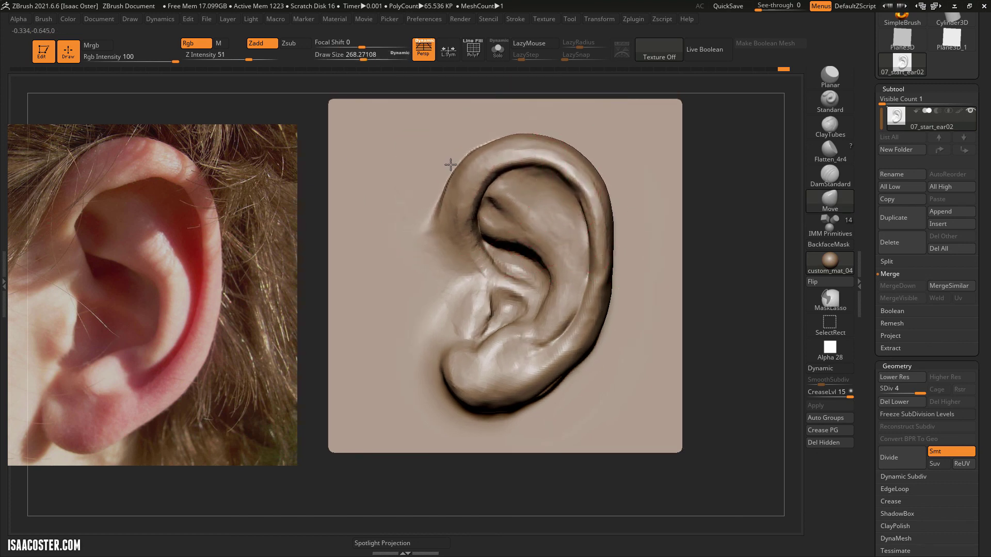
{"action": "left_click_drag", "start_coordinate": [754, 261], "coordinate": [725, 290]}
{"action": "key", "text": "s"}
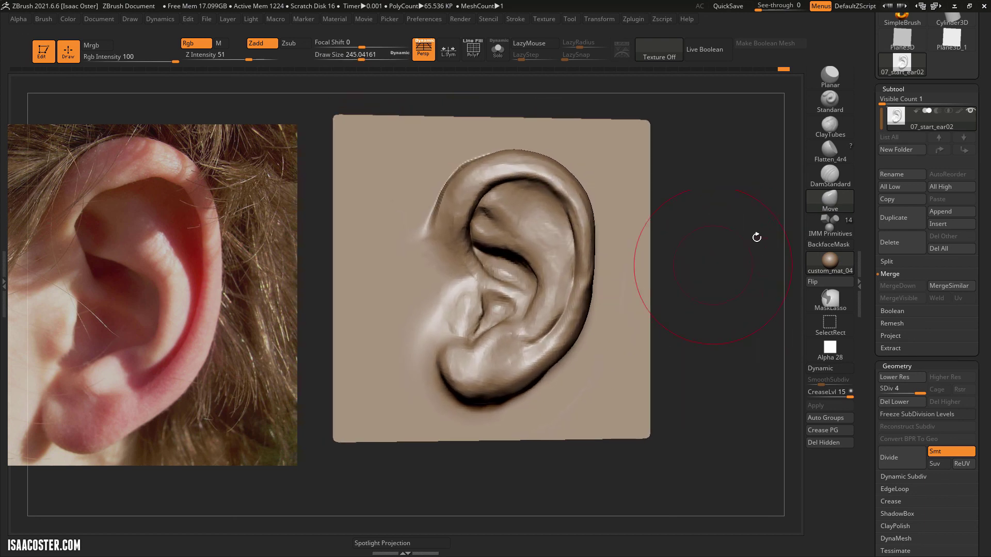